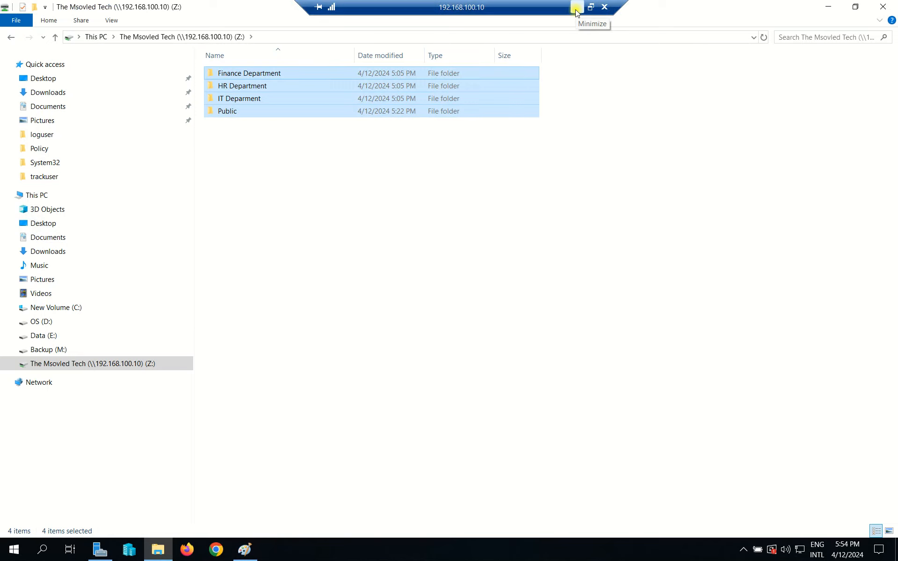
- Switch to the 192.168.100.15 remote desktop session and show it in full screen
click(576, 9)
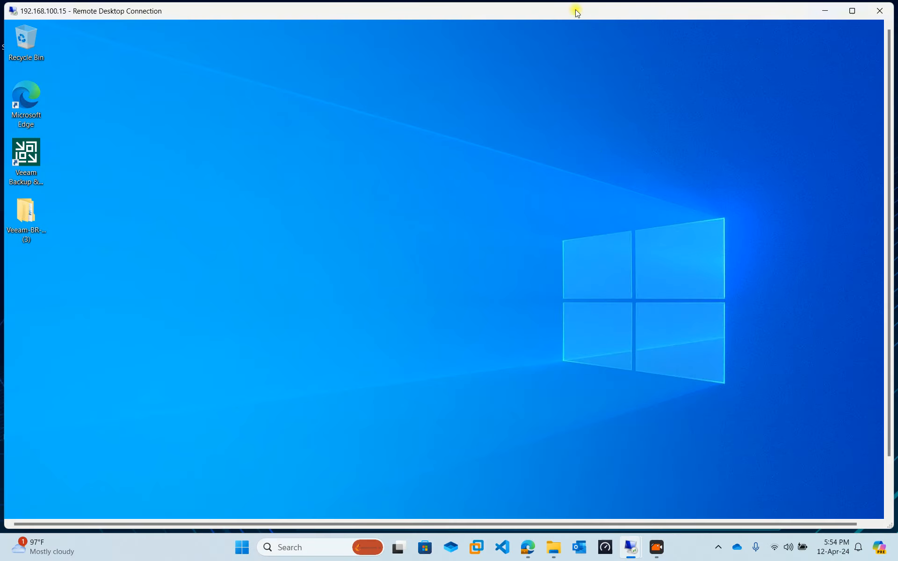
click(850, 11)
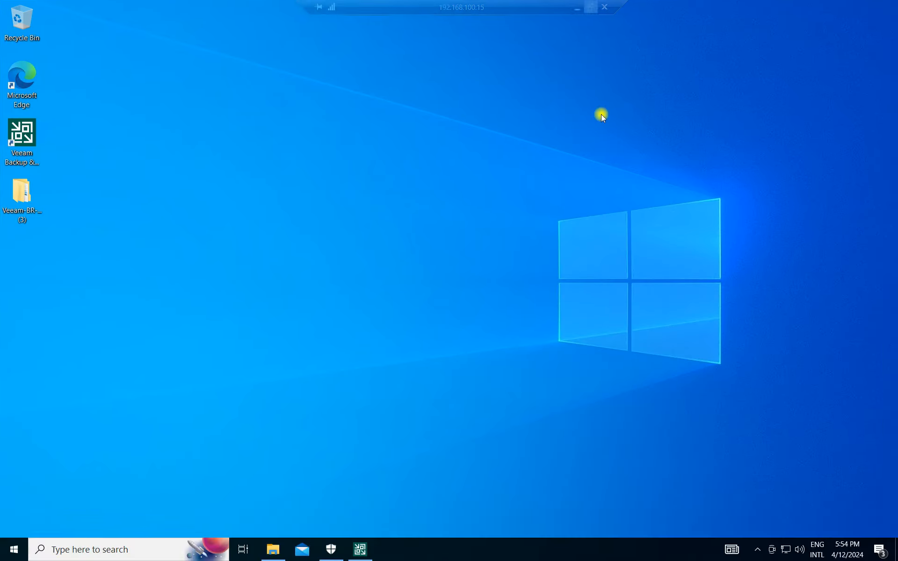
right_click(212, 67)
click(254, 103)
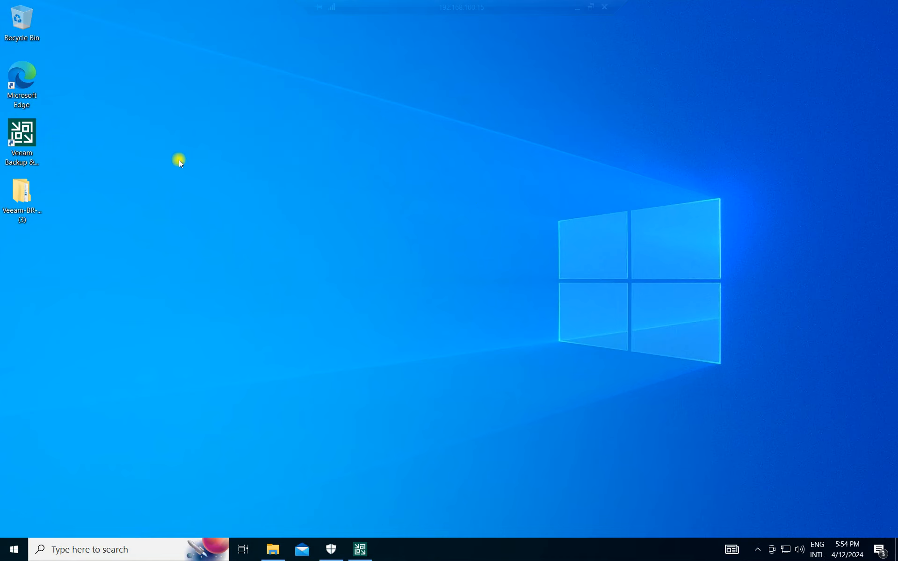
mouse_move(481, 5)
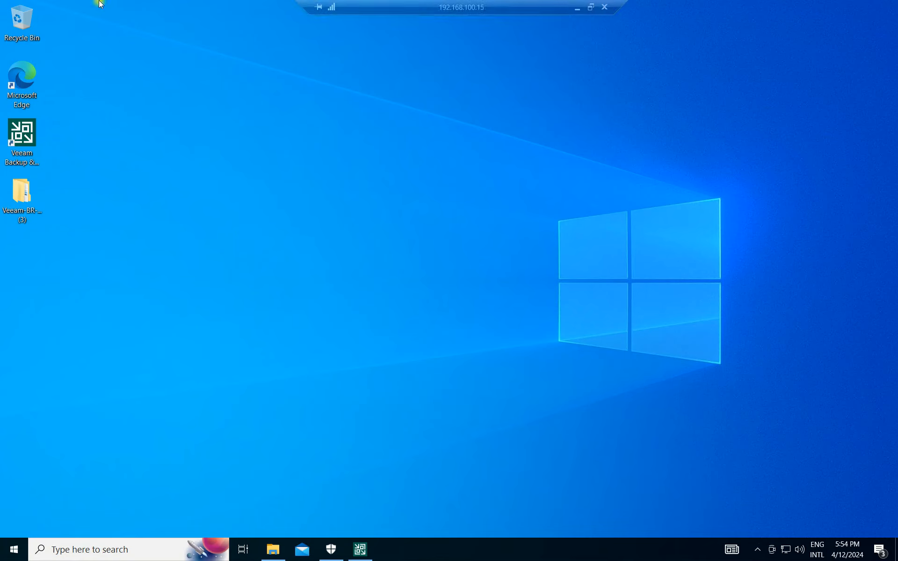
right_click(349, 248)
click(383, 284)
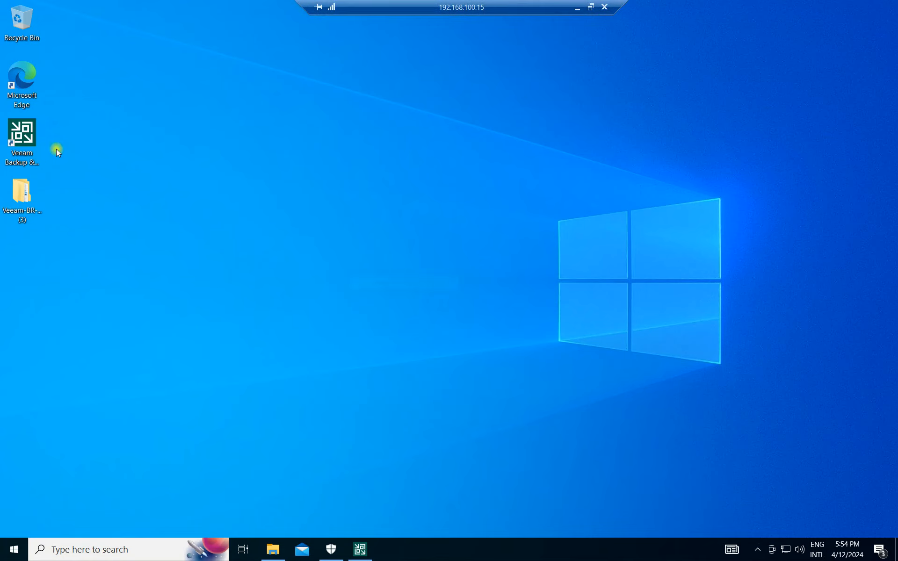
- Bring up the Veeam Backup & Replication console on the remote desktop
right_click(29, 150)
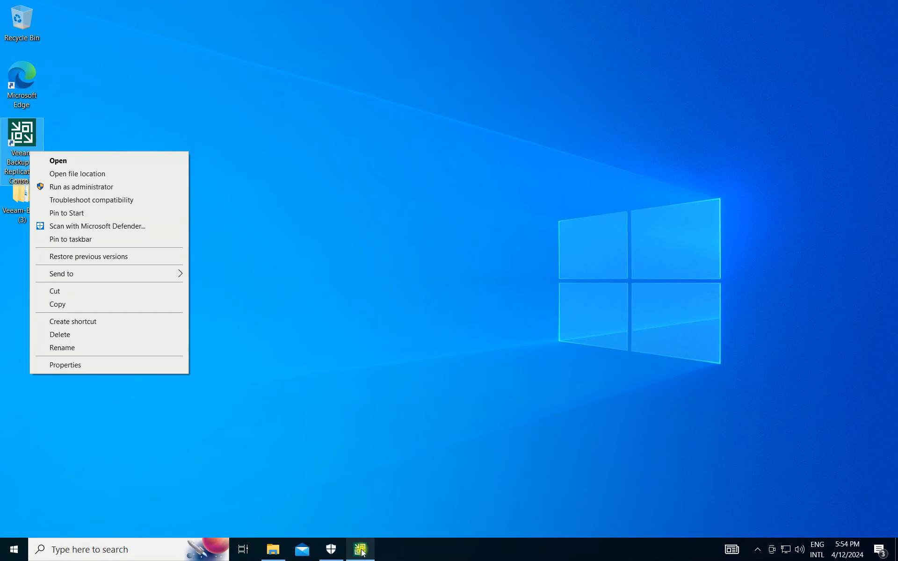
click(361, 552)
right_click(361, 552)
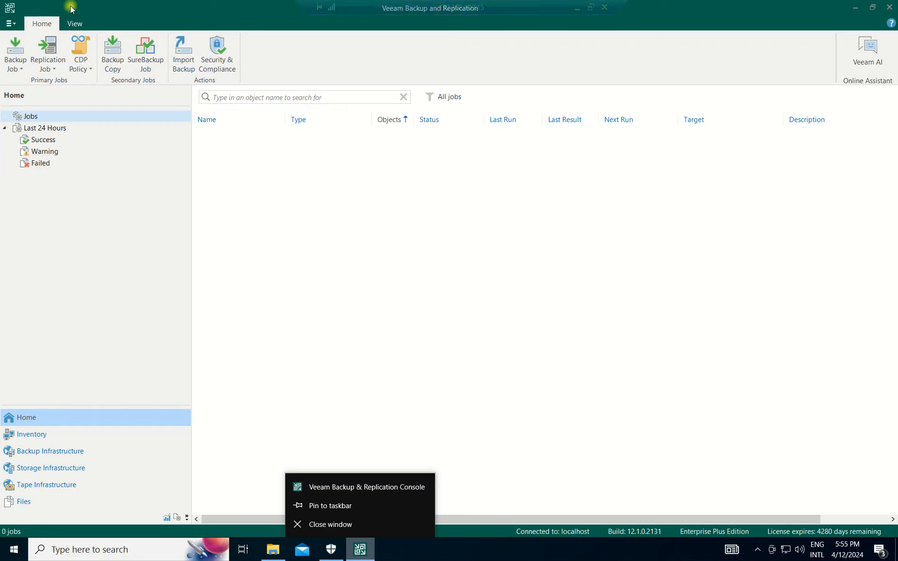
- Look through the console's main menu and the Files, Home, Inventory, Backup Infrastructure and Storage Infrastructure views
click(9, 23)
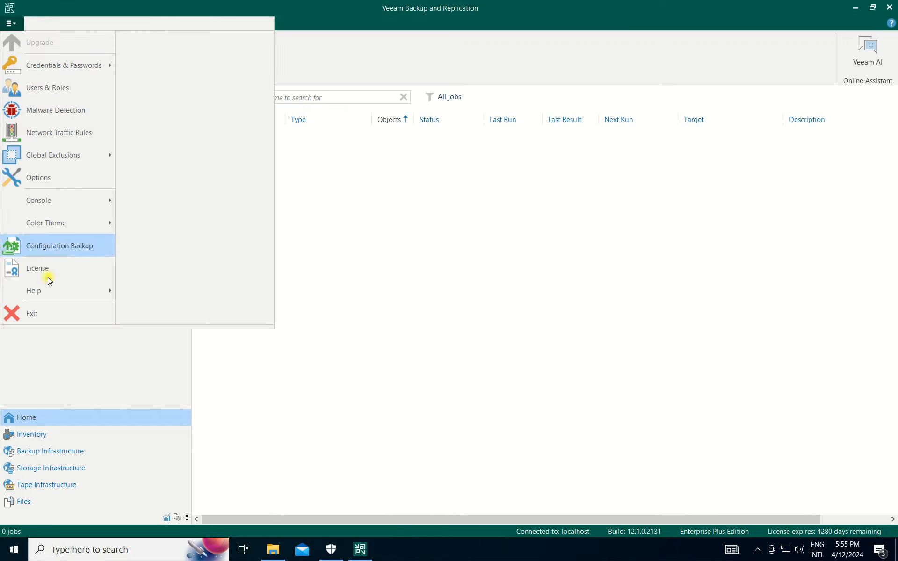
mouse_move(50, 285)
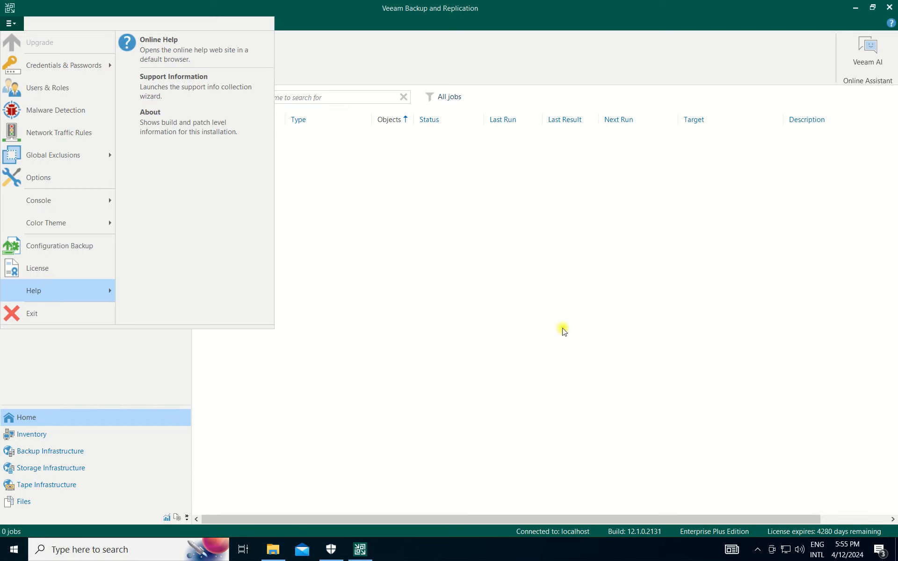
click(515, 313)
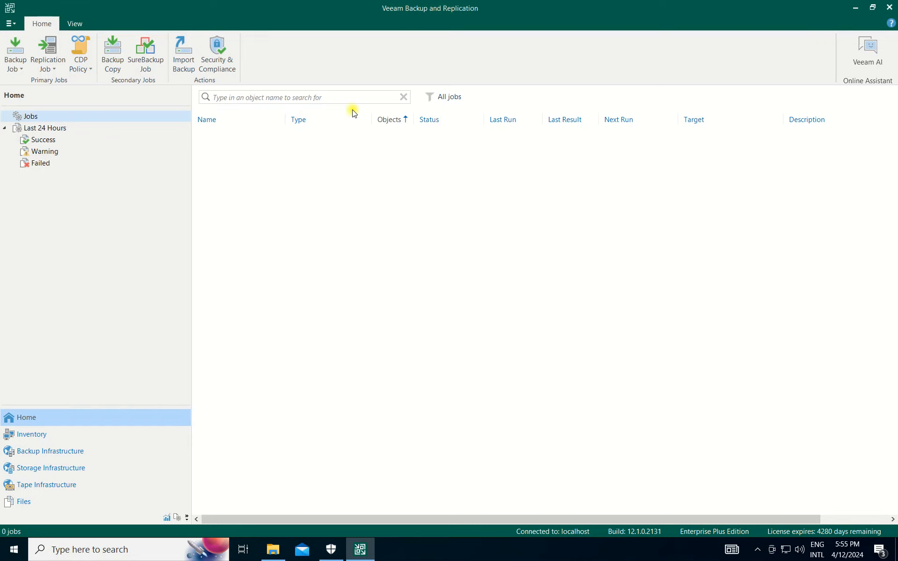
click(37, 504)
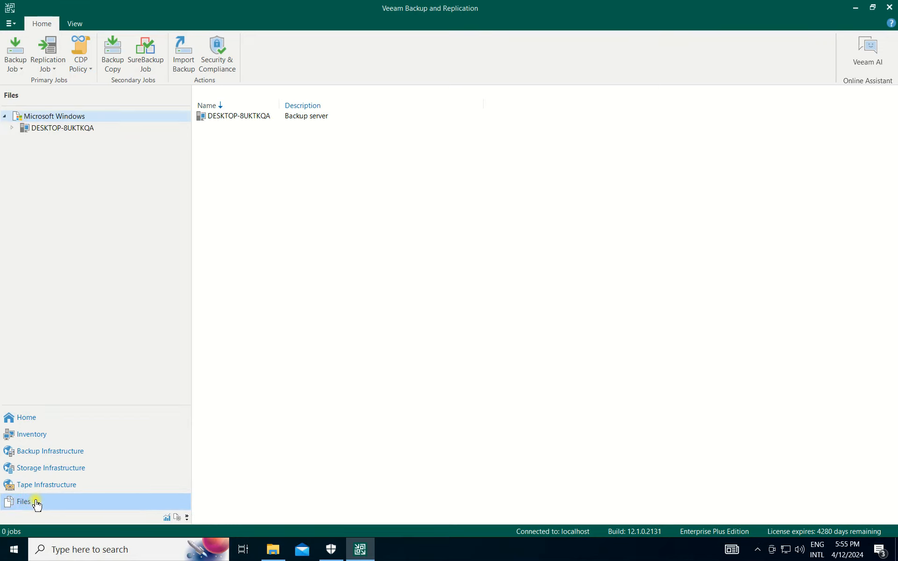
click(29, 421)
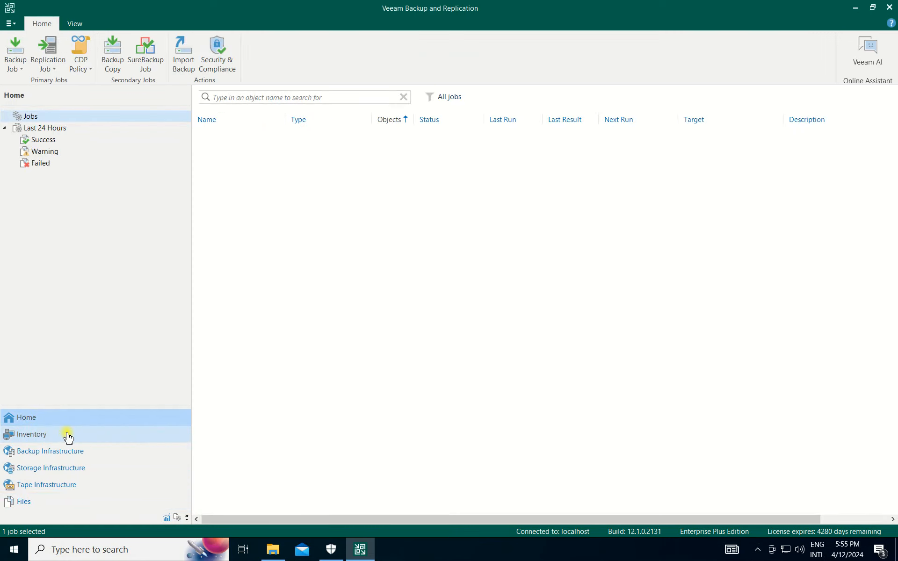
click(67, 436)
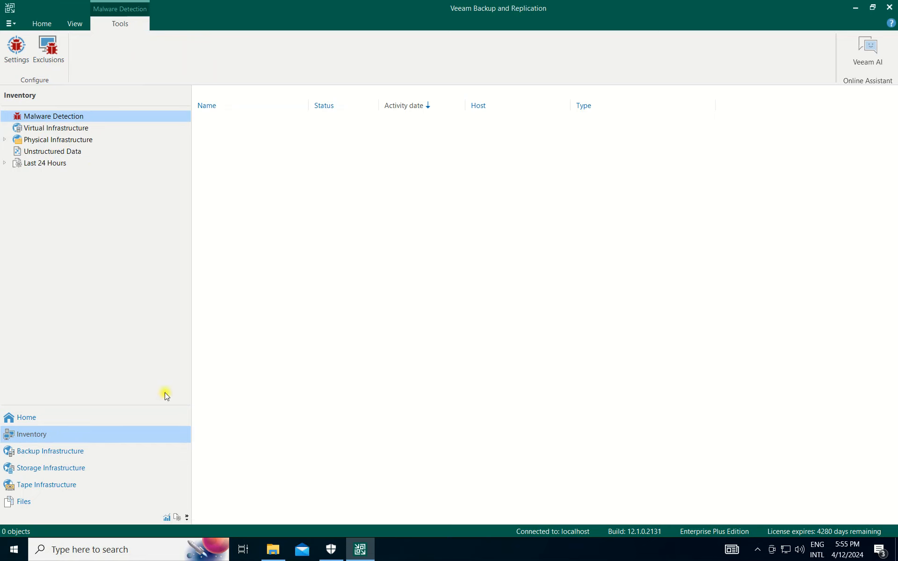
click(79, 454)
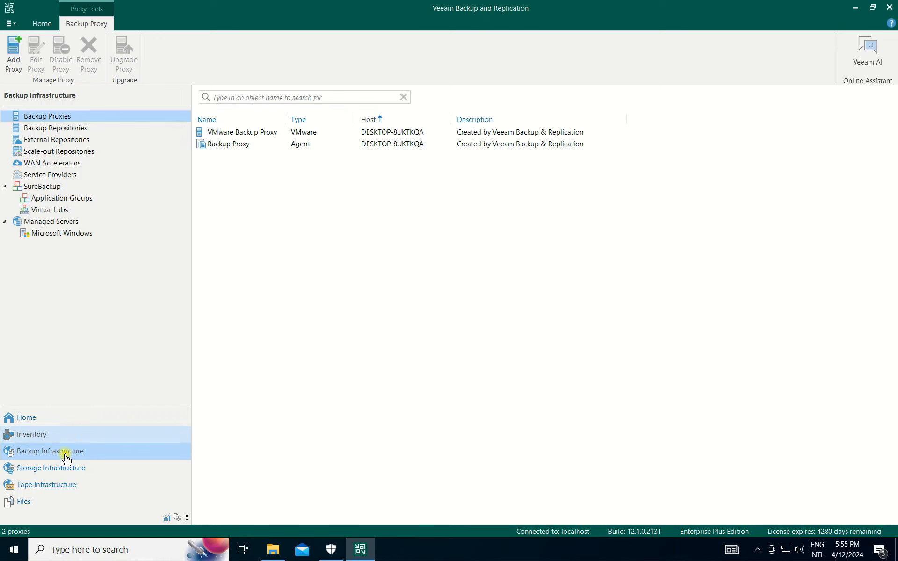
click(89, 470)
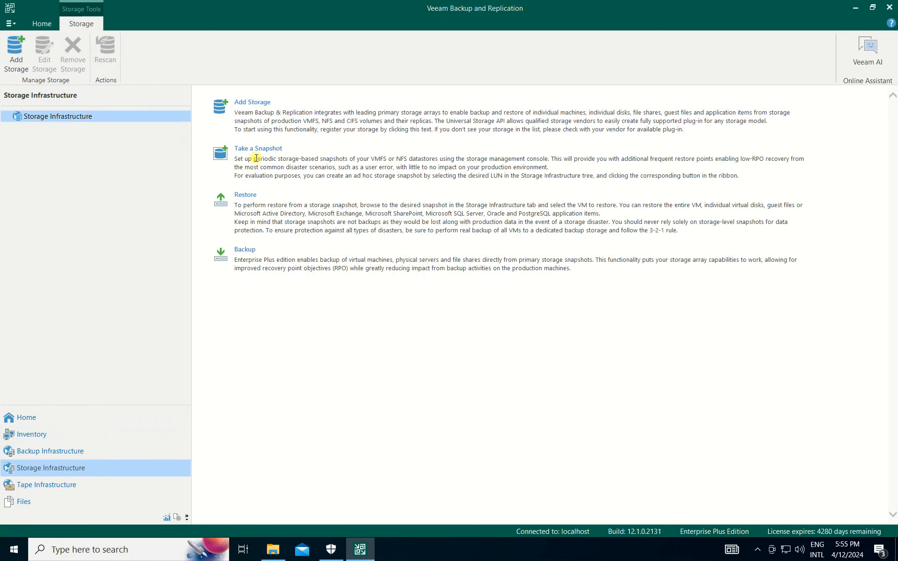
- Browse the storage system vendors offered for Add Storage and dismiss the list without choosing one
click(359, 120)
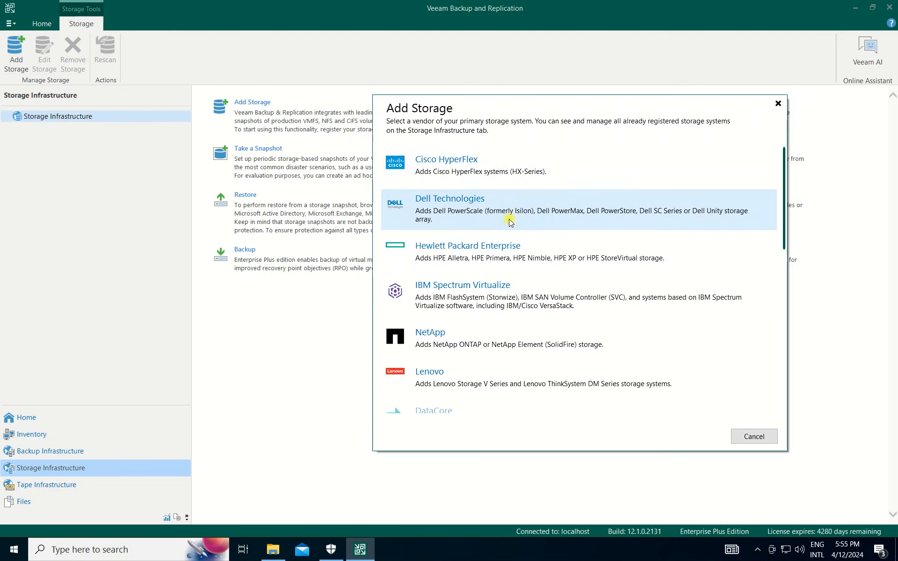
scroll(477, 280, down, 3)
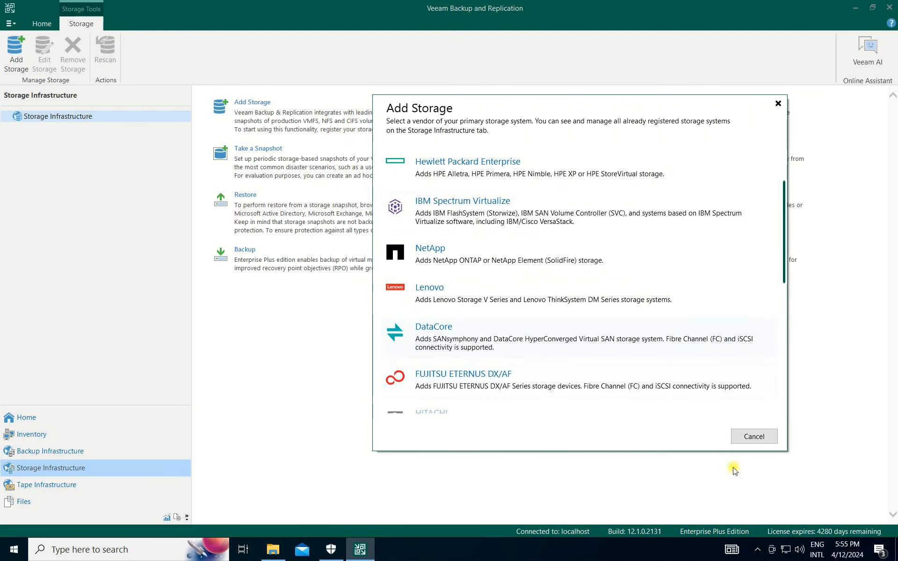
click(750, 437)
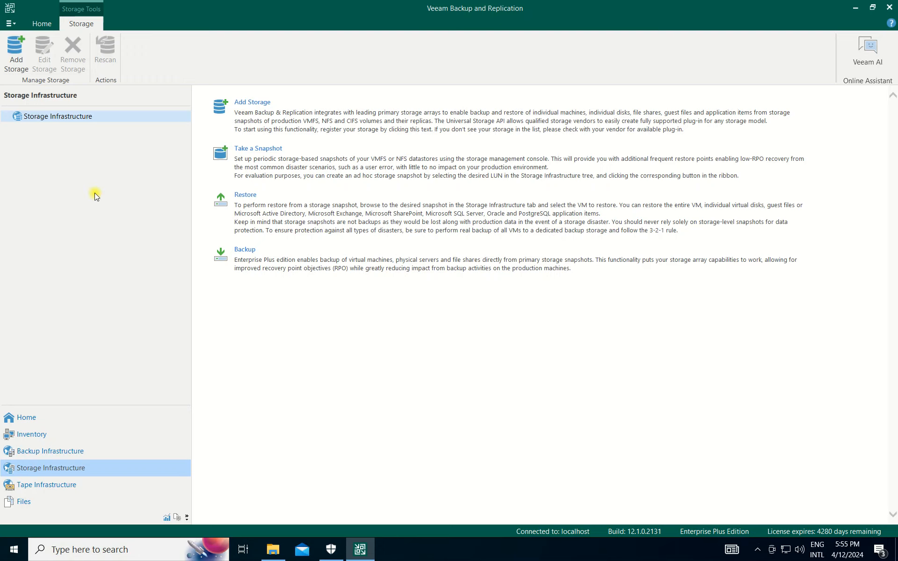
- Begin adding a Microsoft Windows server from the Files view, with 192.168.100.10 as its DNS name or IP address
click(54, 501)
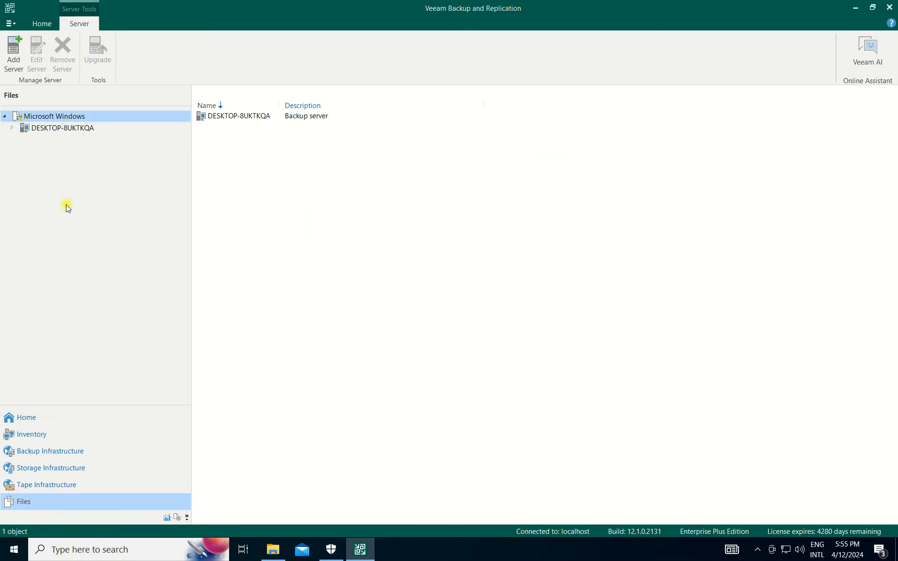
click(9, 125)
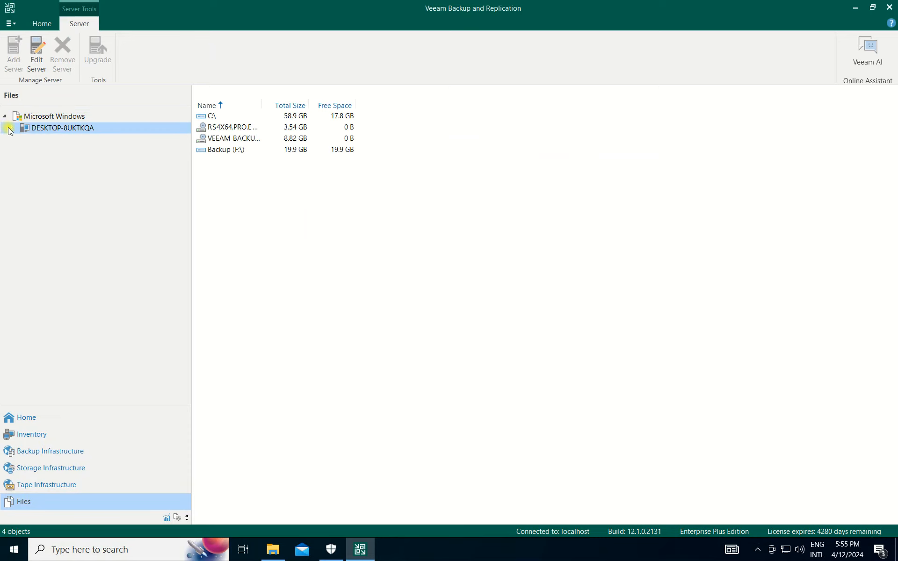
click(32, 116)
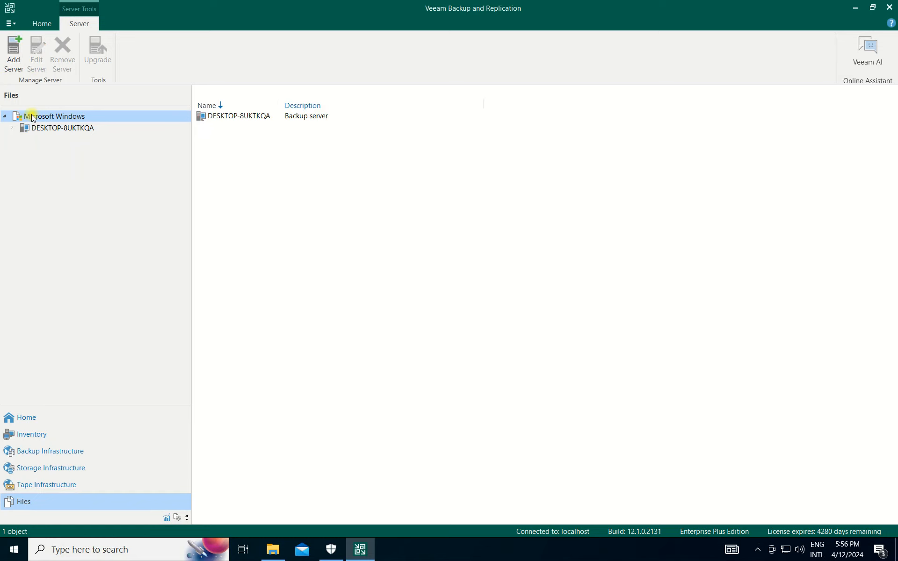
click(24, 64)
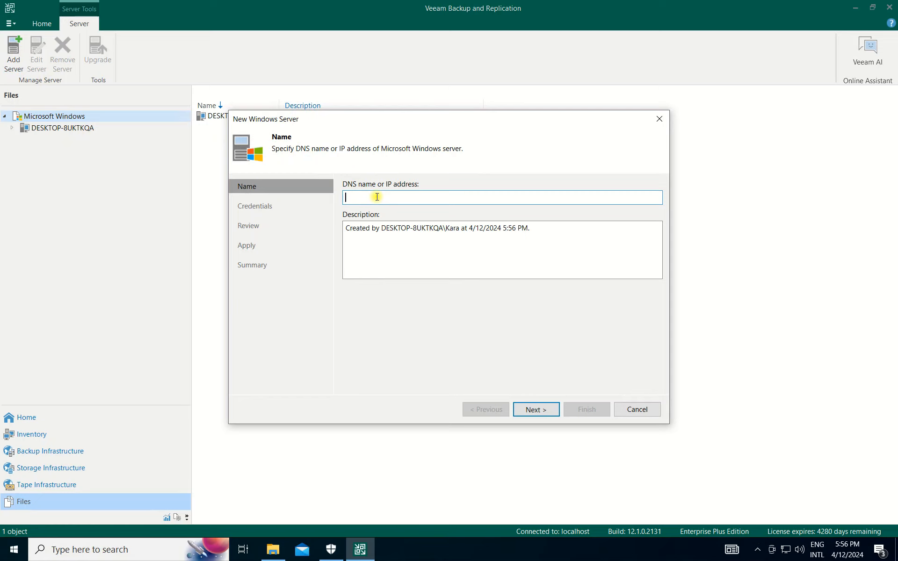
text(192.168.100.10)
double_click(398, 197)
click(536, 409)
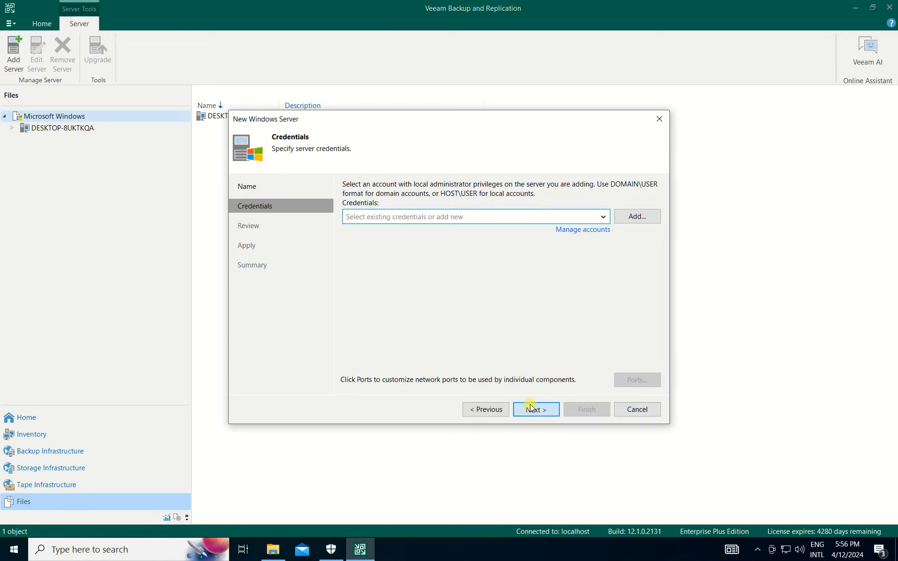
- Add new credentials for the server with the username itadministrator and the account password
click(466, 216)
click(465, 215)
click(641, 217)
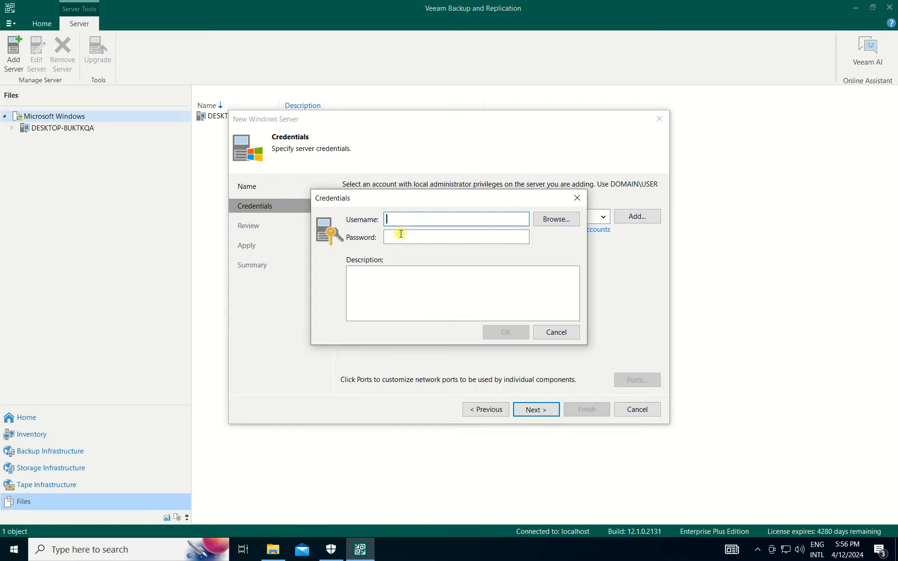
text(itadministrator)
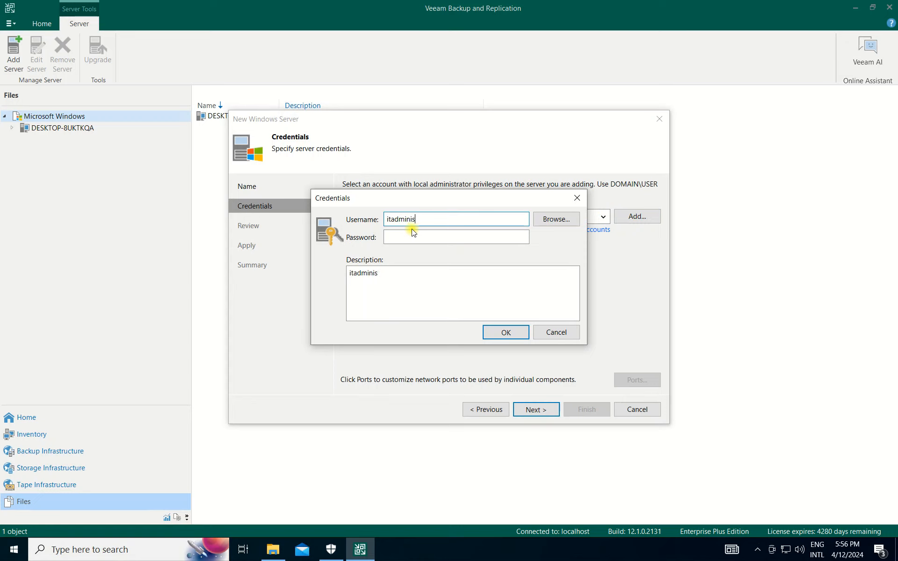
key(Tab)
text(•)
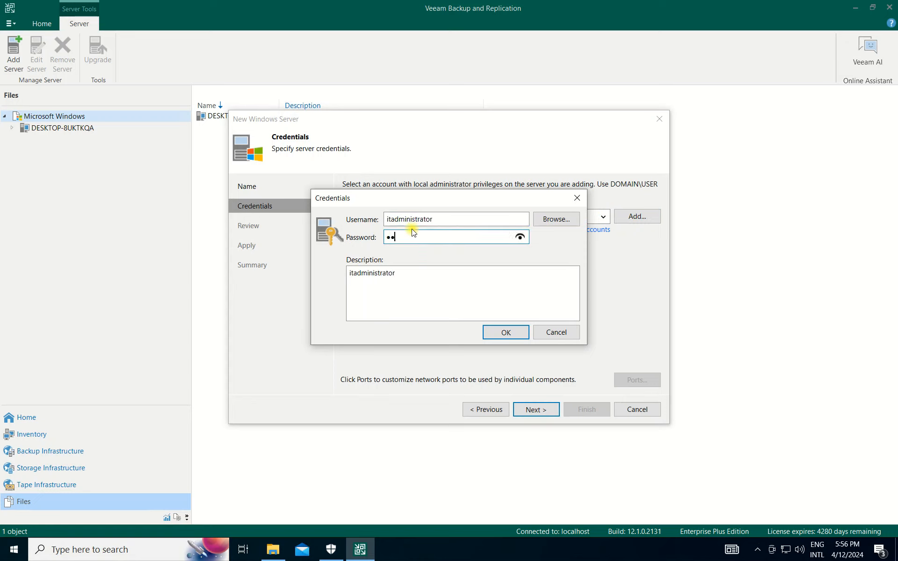
key(BackSpace)
key(BackSpace)
text(••••••)
click(509, 334)
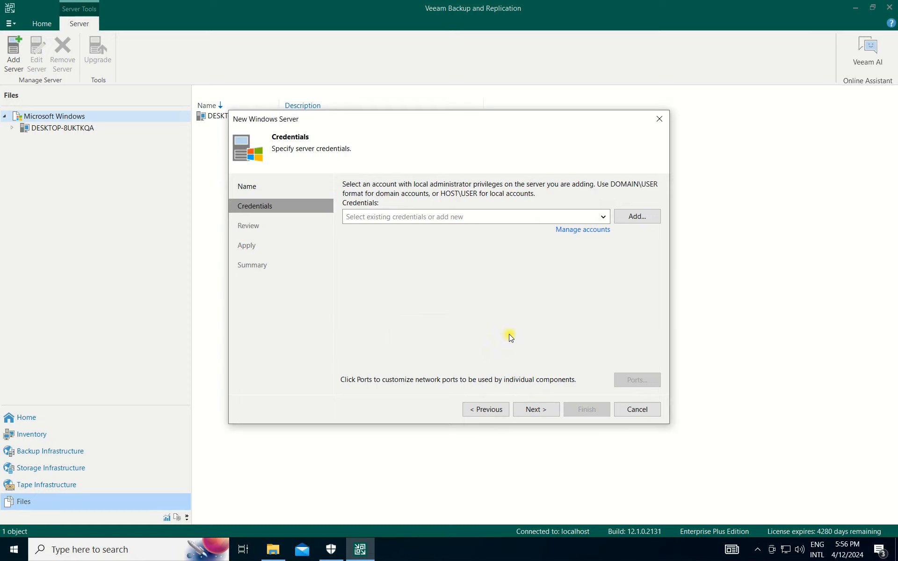
- Apply the new Windows server's settings, let the required components install, and finish the wizard
click(536, 408)
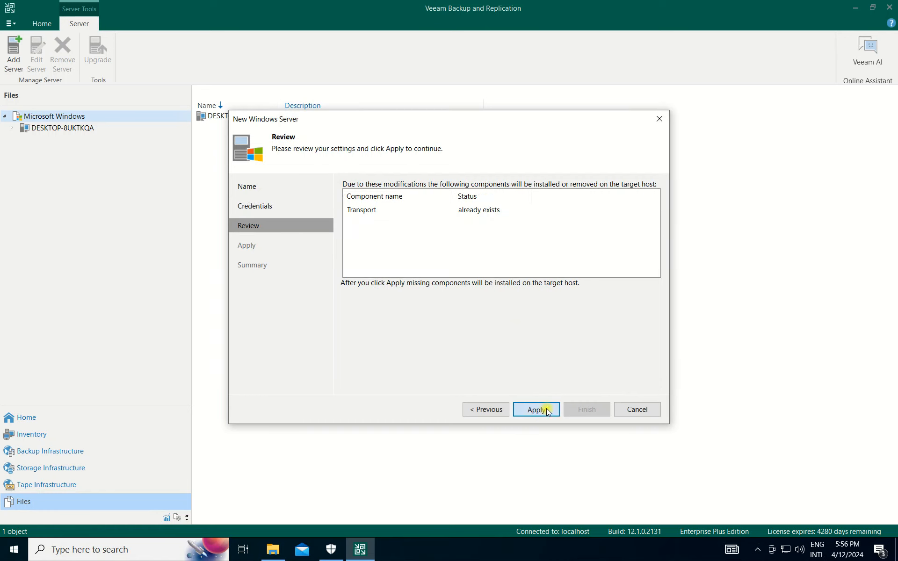
click(547, 409)
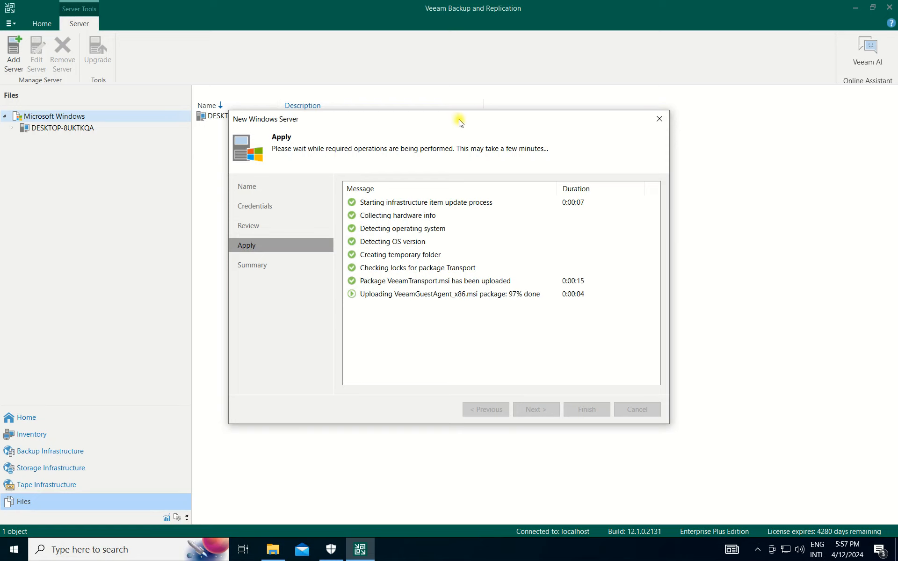
drag(462, 122, 440, 92)
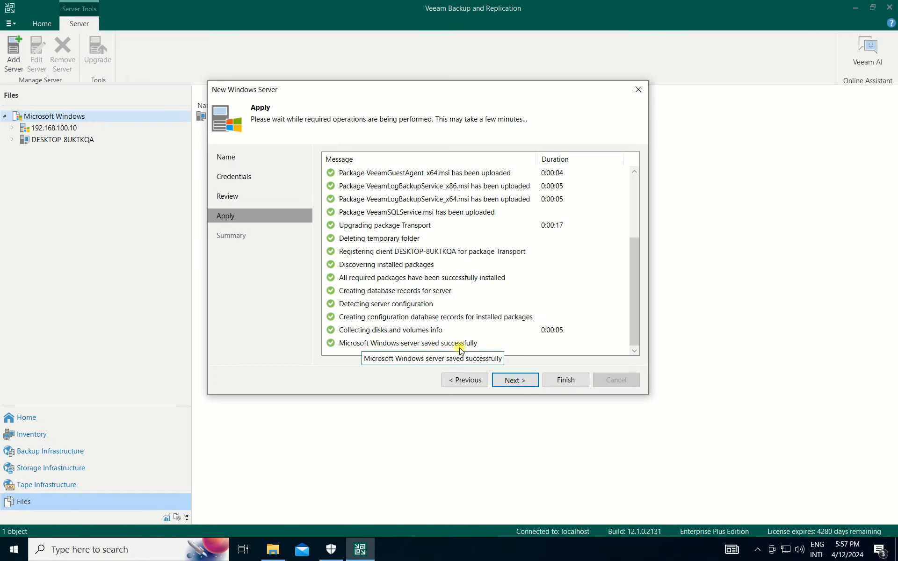
click(514, 381)
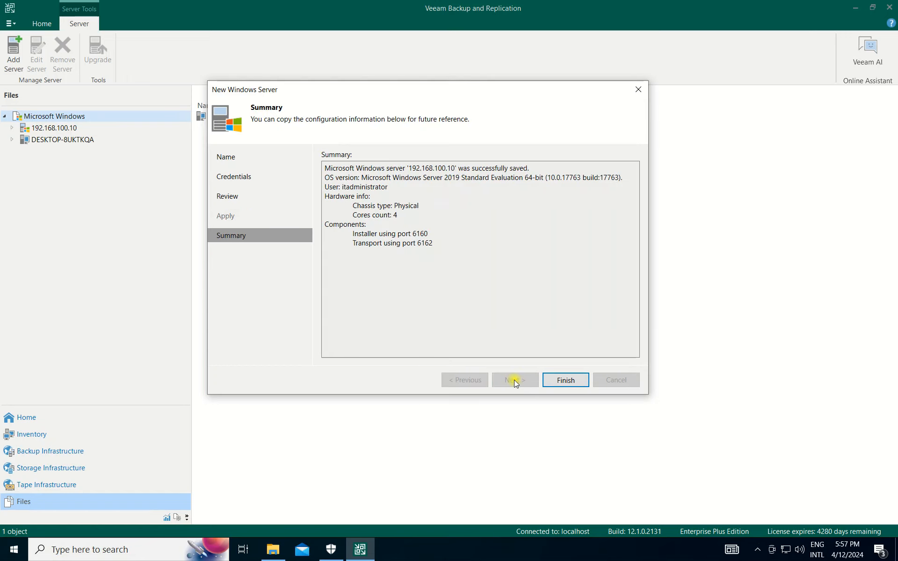
click(566, 379)
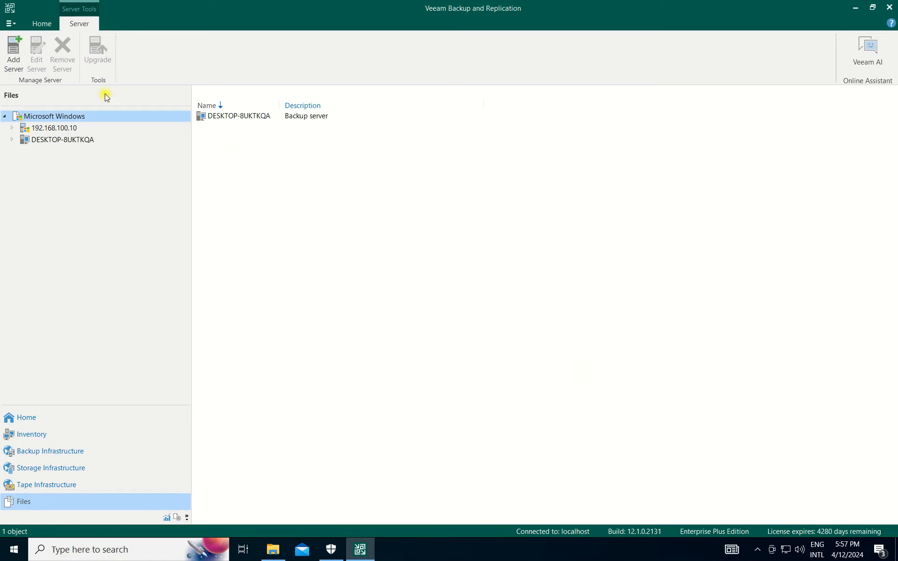
- Examine the contents of the C, D, E and M volumes on the 192.168.100.10 server and collapse its tree
click(62, 131)
double_click(62, 131)
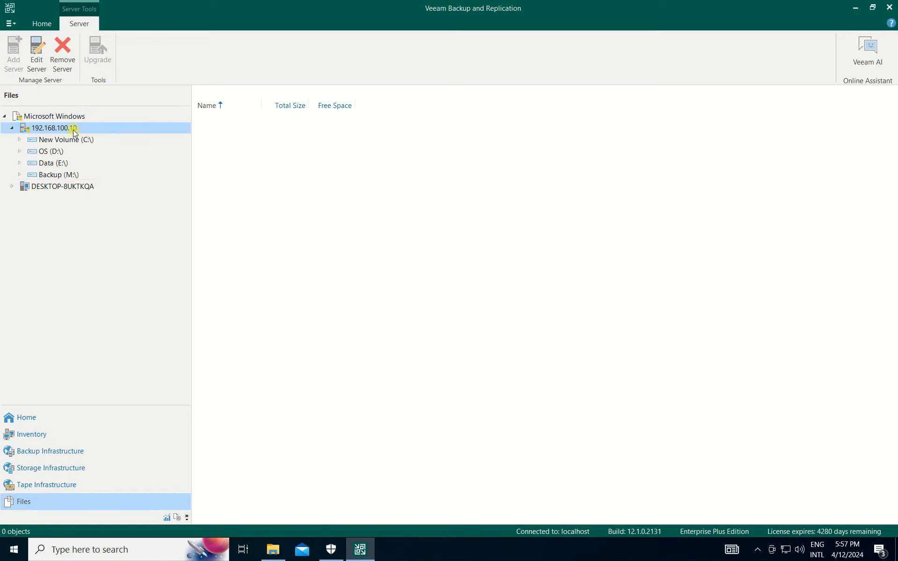
click(80, 139)
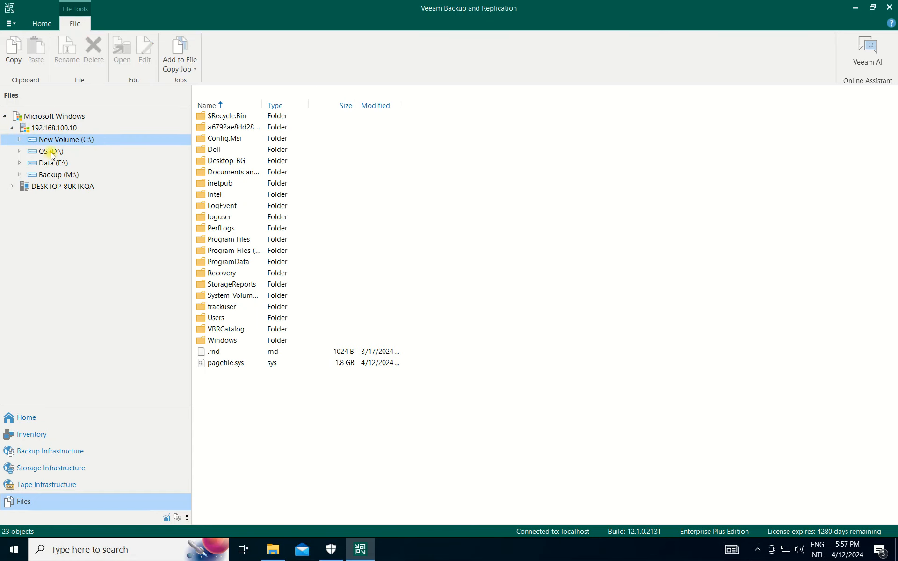
click(49, 151)
click(51, 163)
click(52, 174)
click(51, 163)
click(56, 140)
click(52, 127)
click(12, 128)
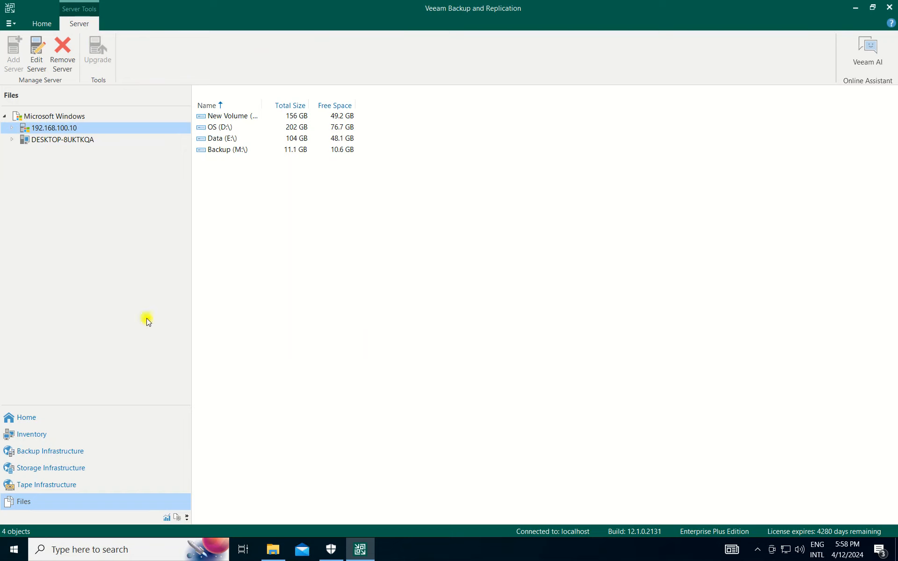
- Start a new file share backup job and choose to add a file server as its unstructured data source
click(35, 422)
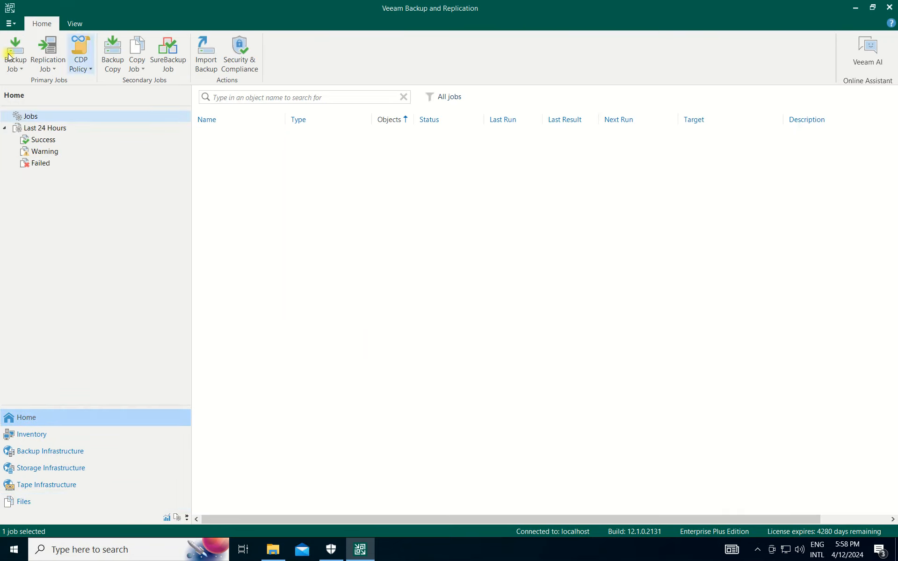
click(16, 68)
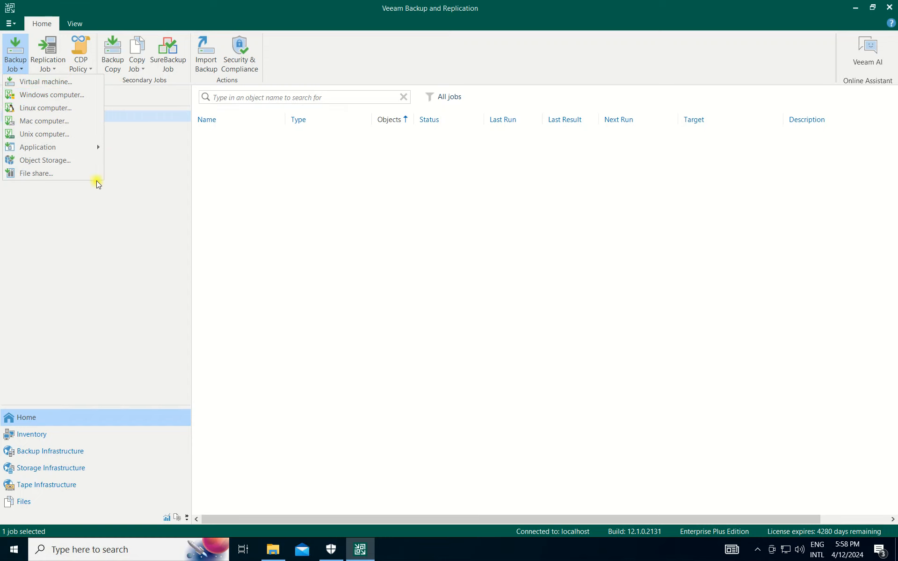
click(48, 175)
click(454, 289)
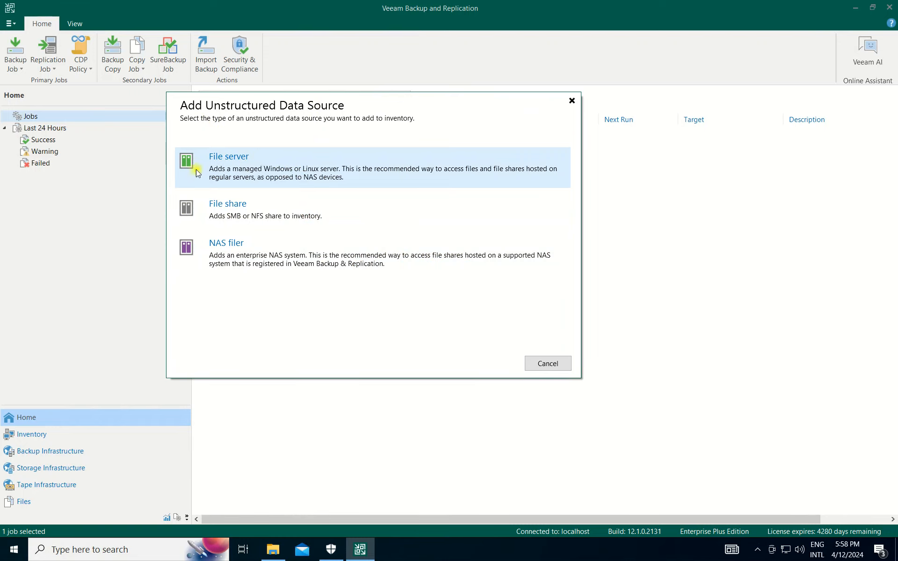
click(267, 167)
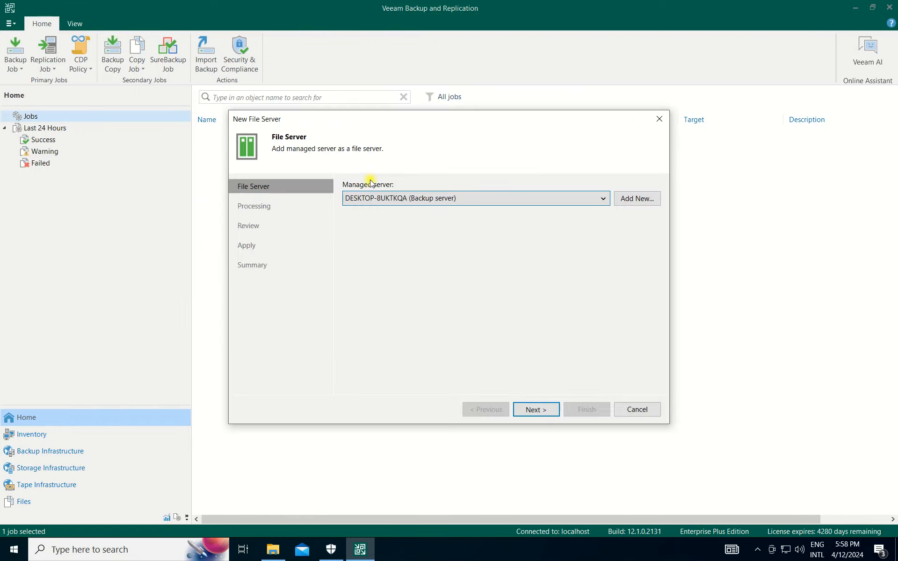
drag(469, 124, 380, 107)
click(385, 182)
click(385, 183)
click(507, 182)
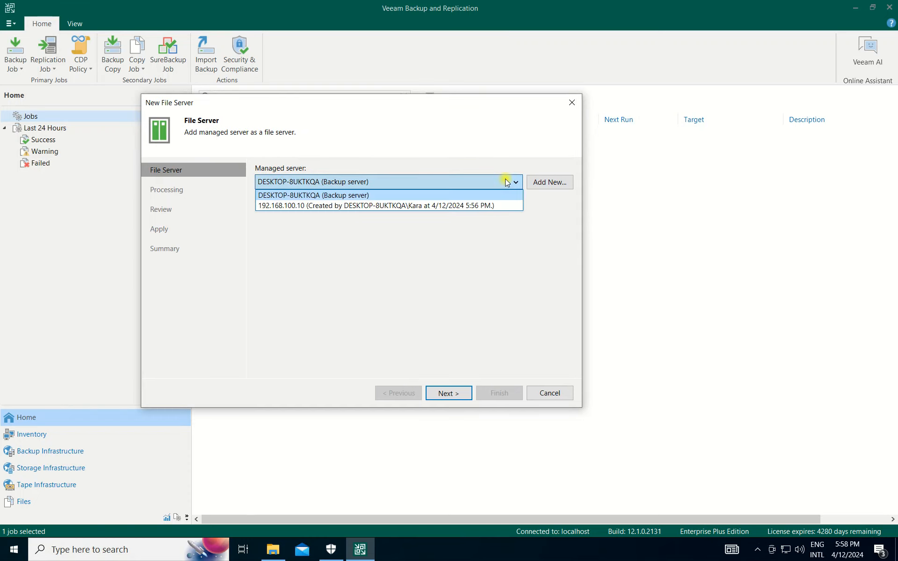
click(507, 182)
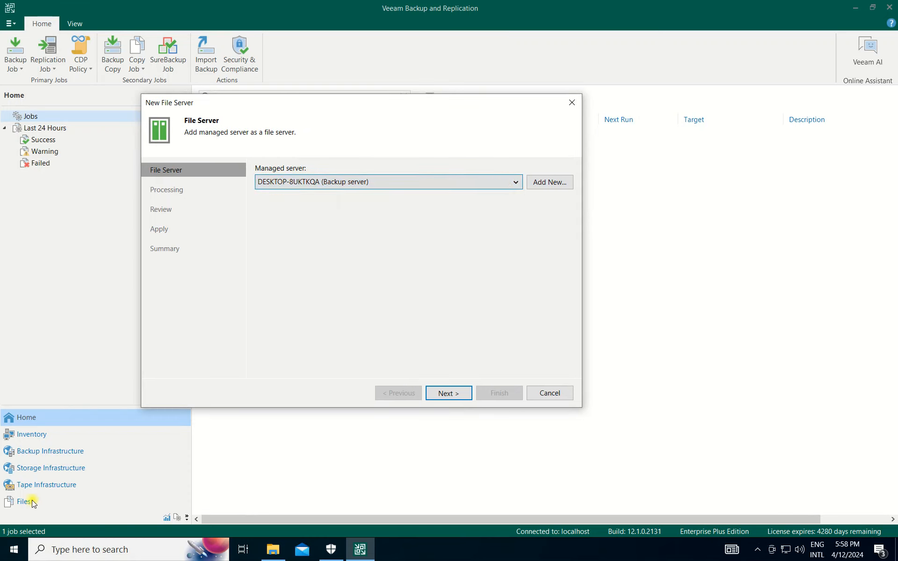
click(537, 182)
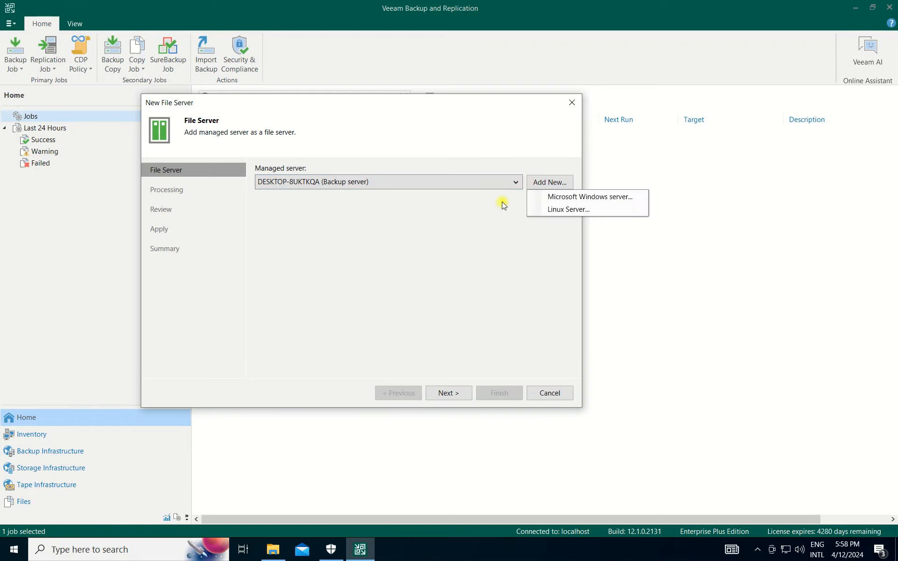
click(542, 196)
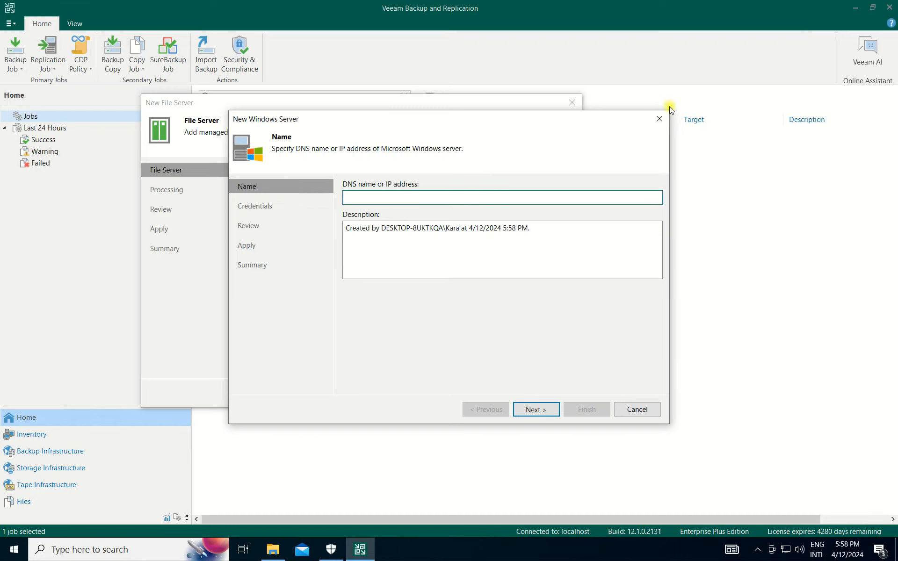
click(658, 119)
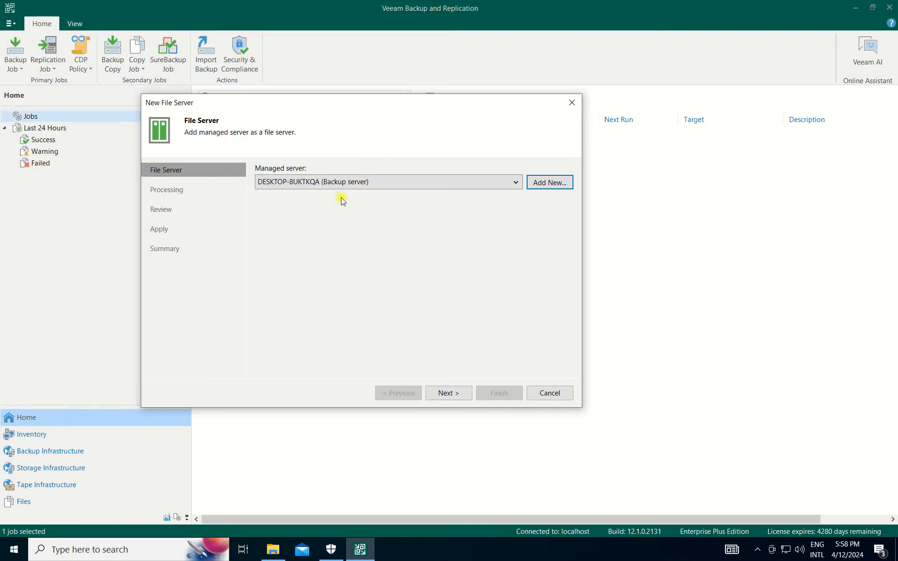
- Choose 192.168.100.10 as the managed server, keep Default Backup Repository as the cache repository, and apply the file server settings
click(349, 184)
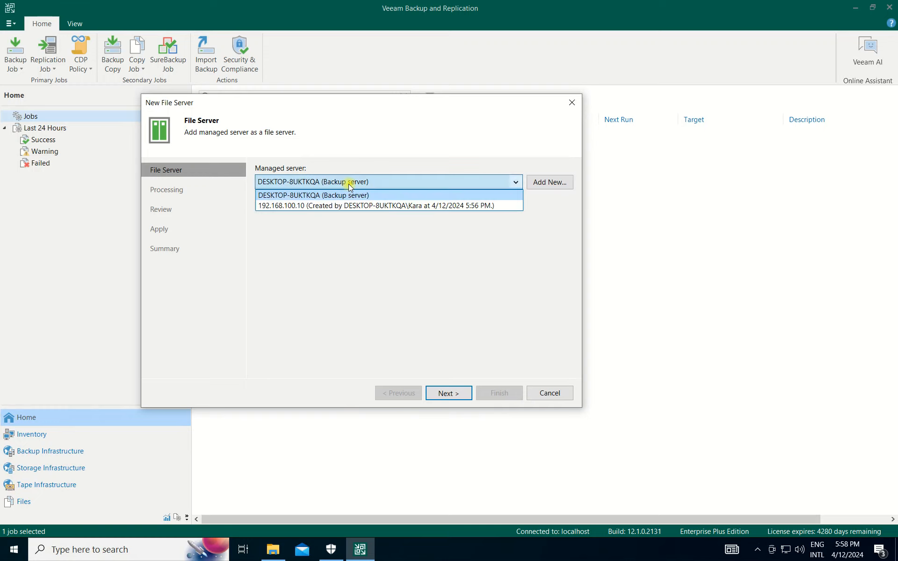
click(282, 208)
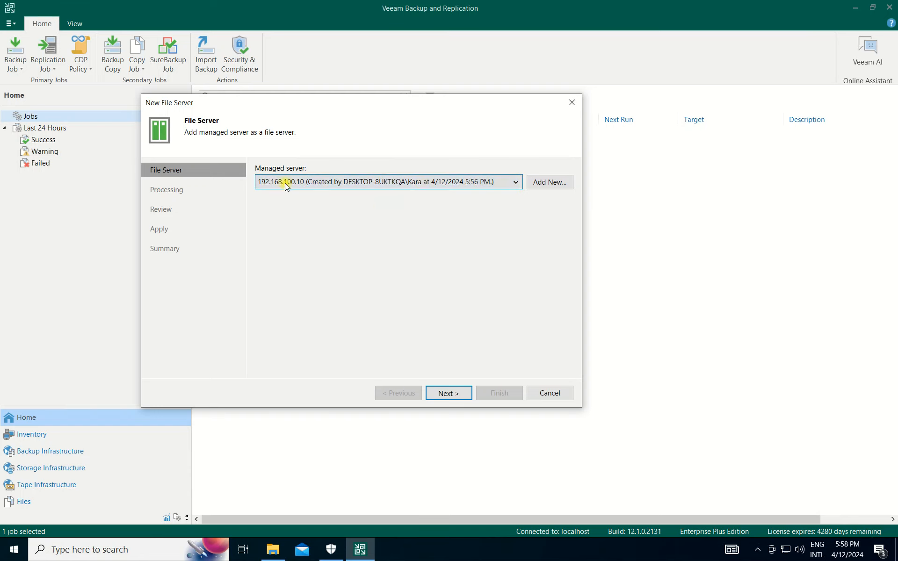
click(456, 393)
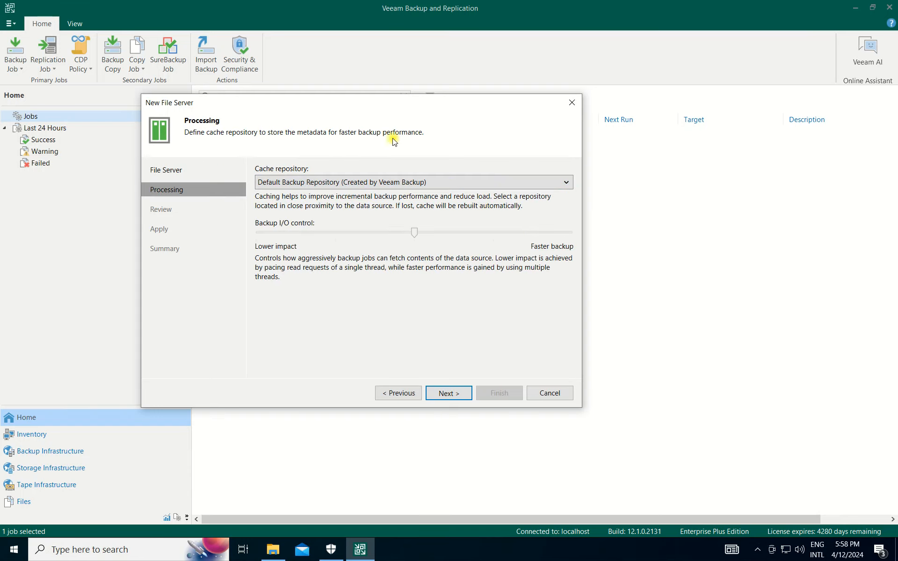
click(450, 180)
click(450, 181)
click(448, 394)
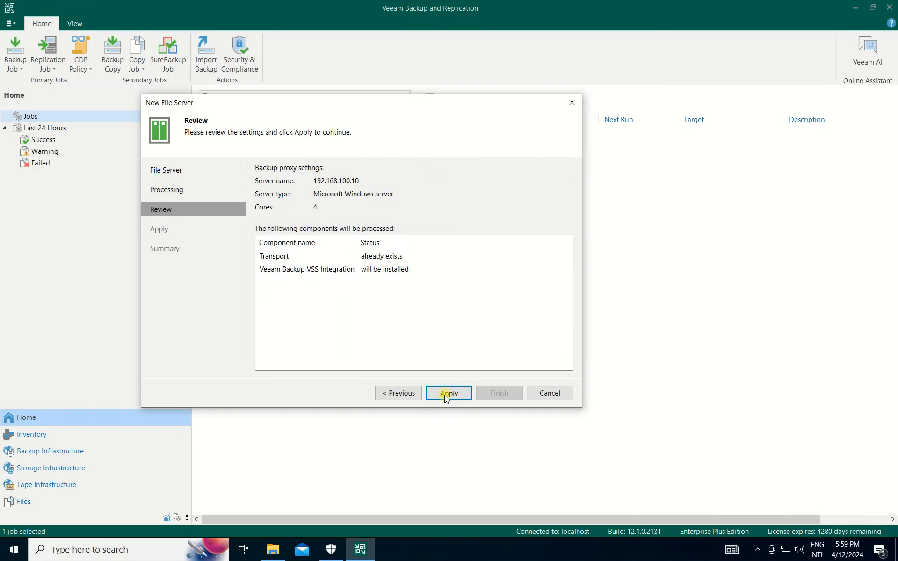
click(445, 394)
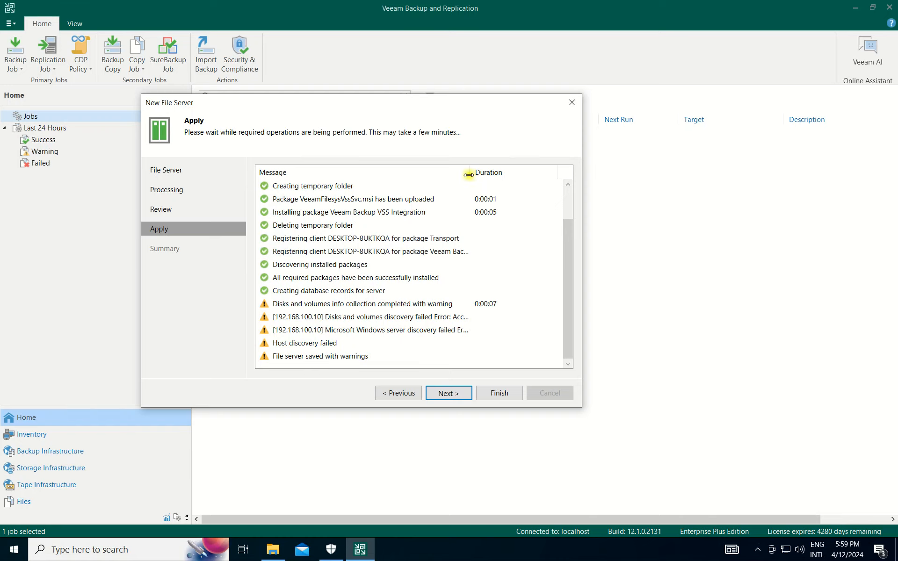
- Widen the message column to read the Apply log's warnings in full, and finish the file server wizard
drag(470, 173, 495, 175)
drag(438, 363, 458, 363)
click(445, 317)
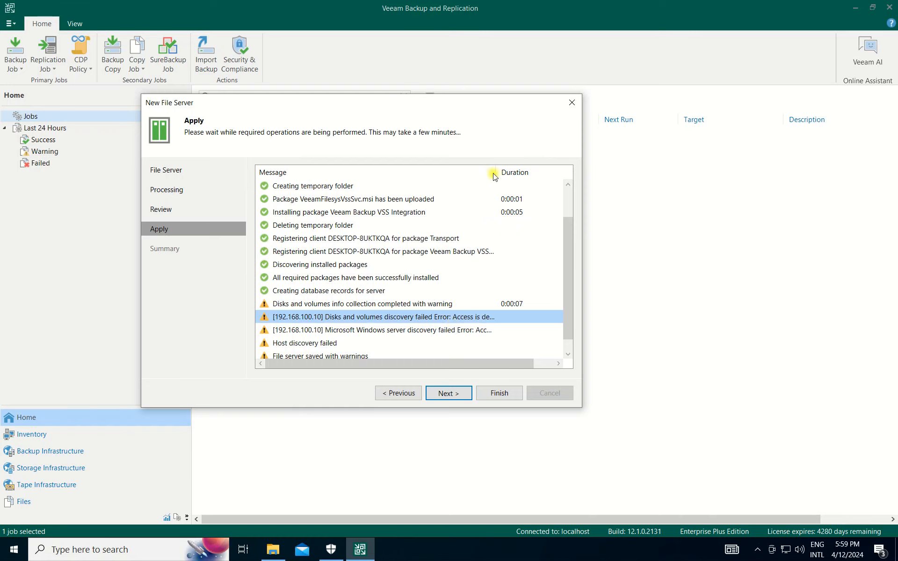
drag(500, 173, 512, 172)
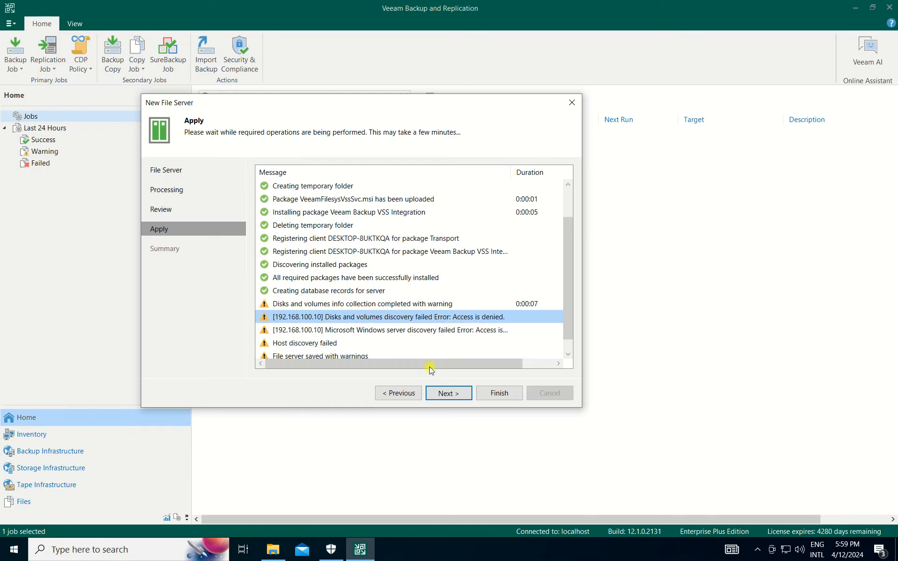
scroll(346, 286, down, 1)
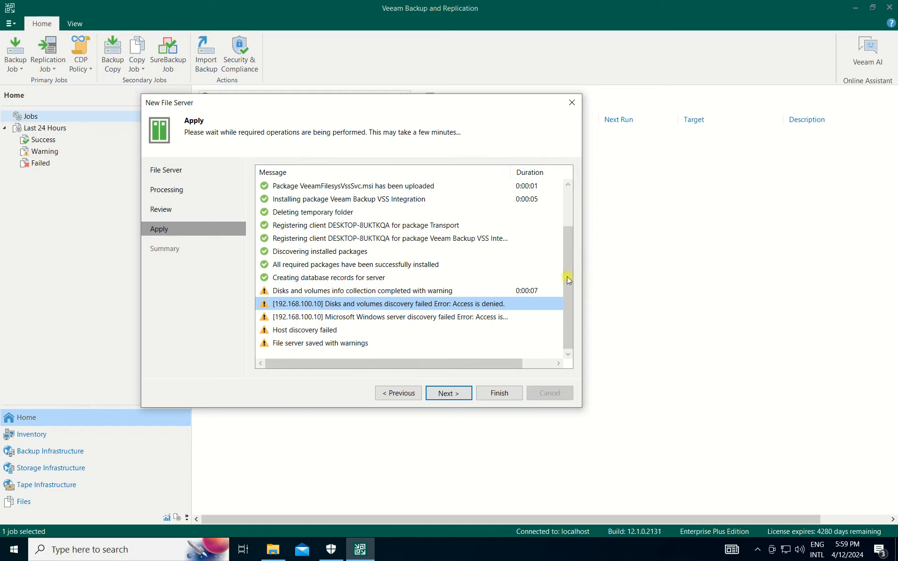
click(448, 393)
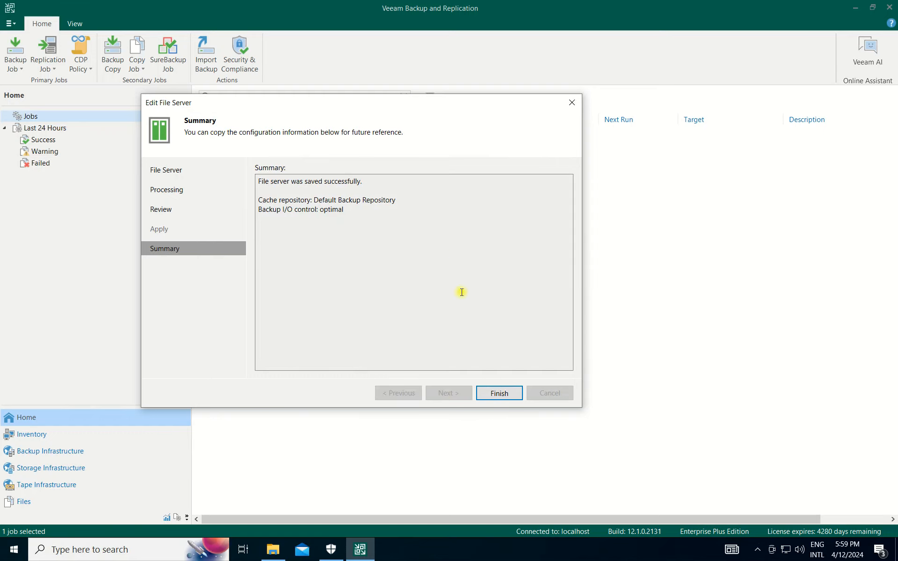
click(499, 392)
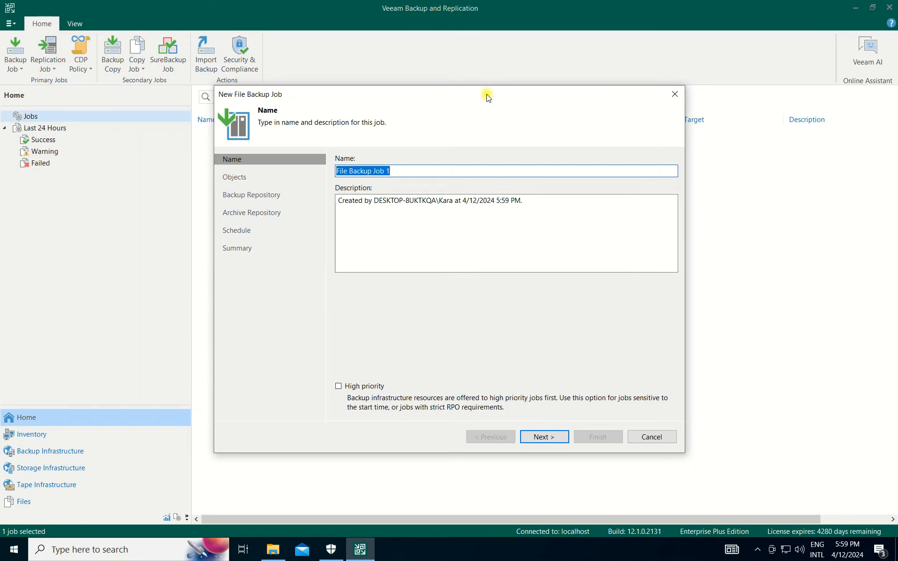
- Name the new file backup job "File Server Backup"
drag(487, 92, 420, 93)
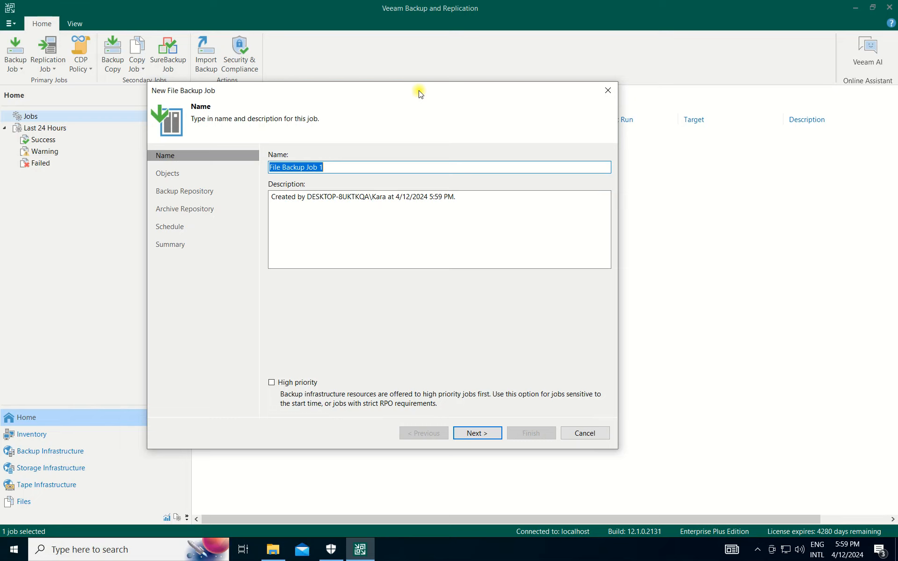
text(F)
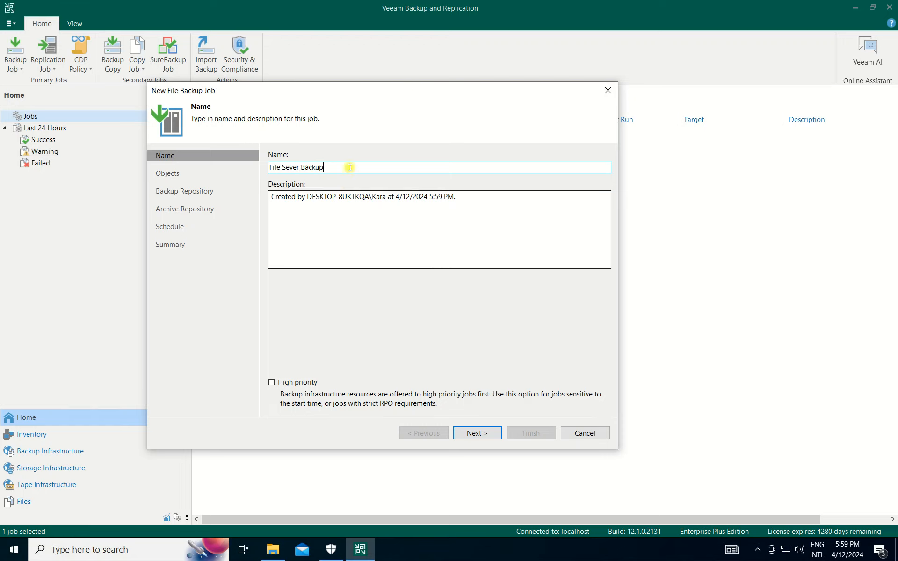
click(164, 152)
text(Full)
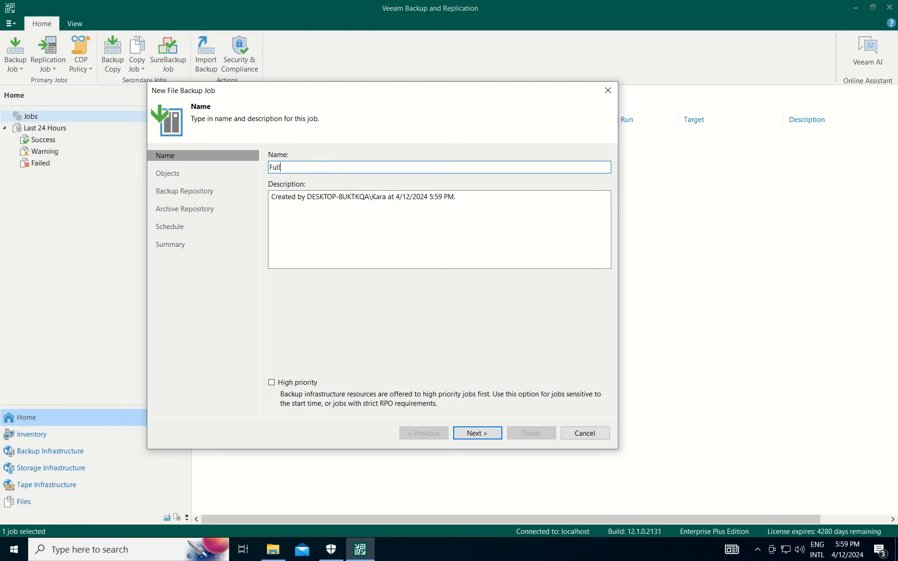
text( Backup)
key(BackSpace)
key(BackSpace)
key(BackSpace)
key(BackSpace)
key(BackSpace)
key(BackSpace)
key(BackSpace)
key(BackSpace)
key(BackSpace)
key(BackSpace)
- Replace the job description with "This is my File server Backup Full & Incremental" and continue to the objects selection
click(471, 197)
key(ctrl+a)
key(BackSpace)
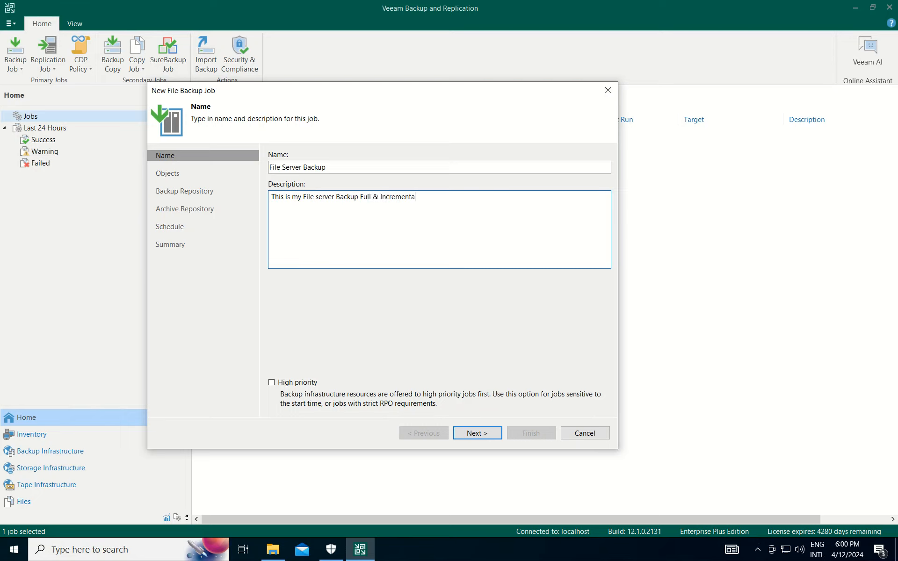
click(471, 433)
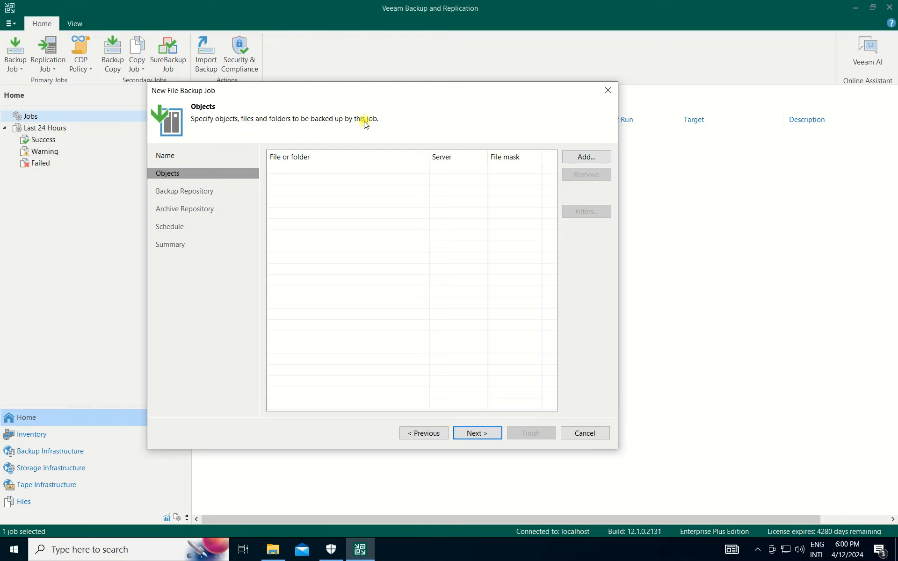
- Add the Data (E:\) volume of server 192.168.100.10 as the only object the job backs up
click(587, 157)
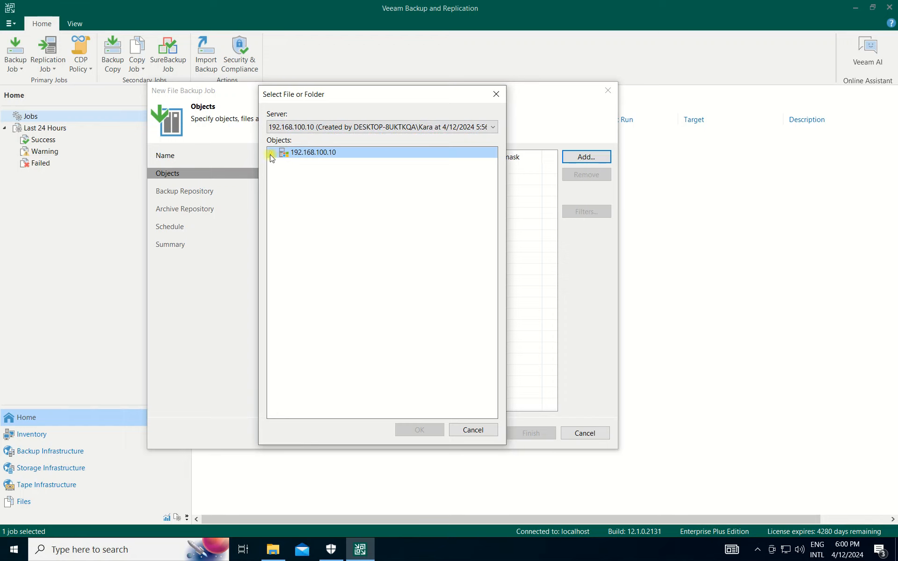
click(272, 153)
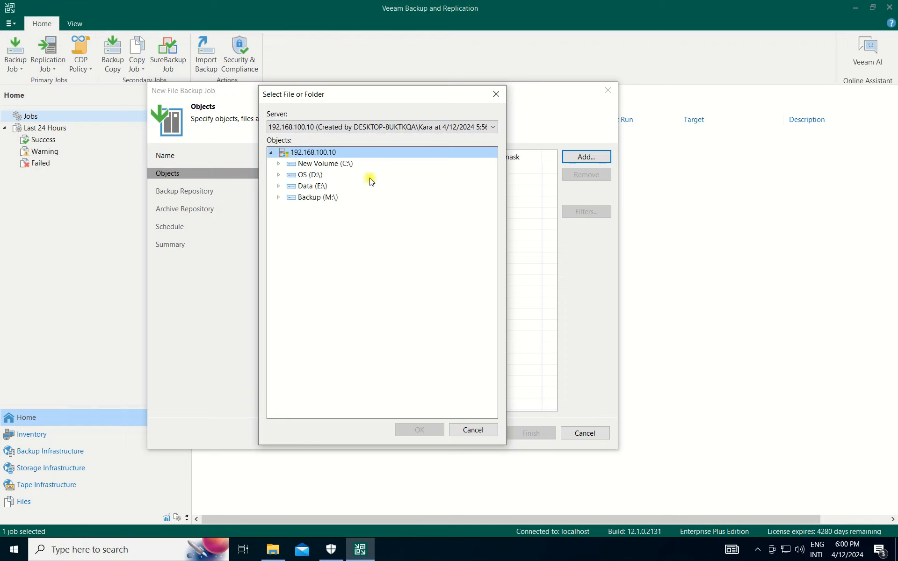
click(306, 187)
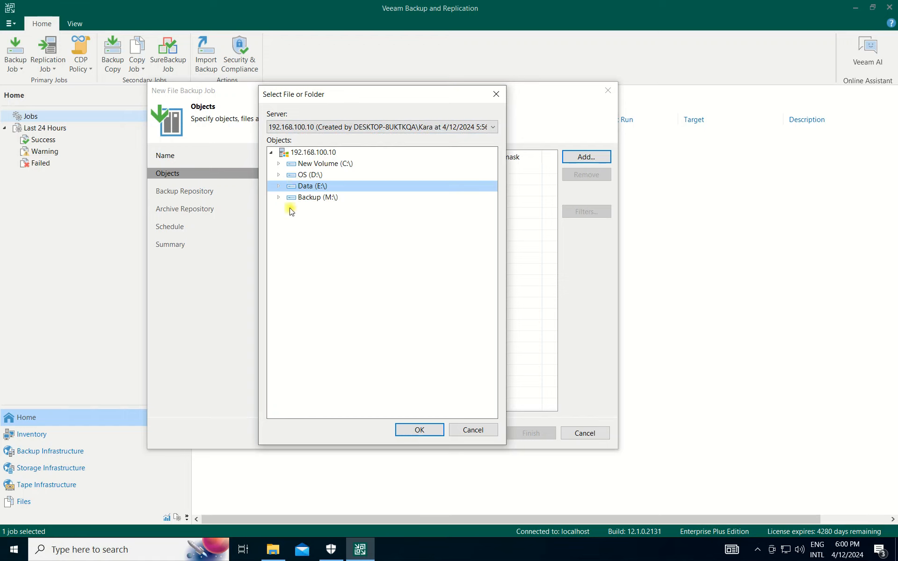
click(279, 187)
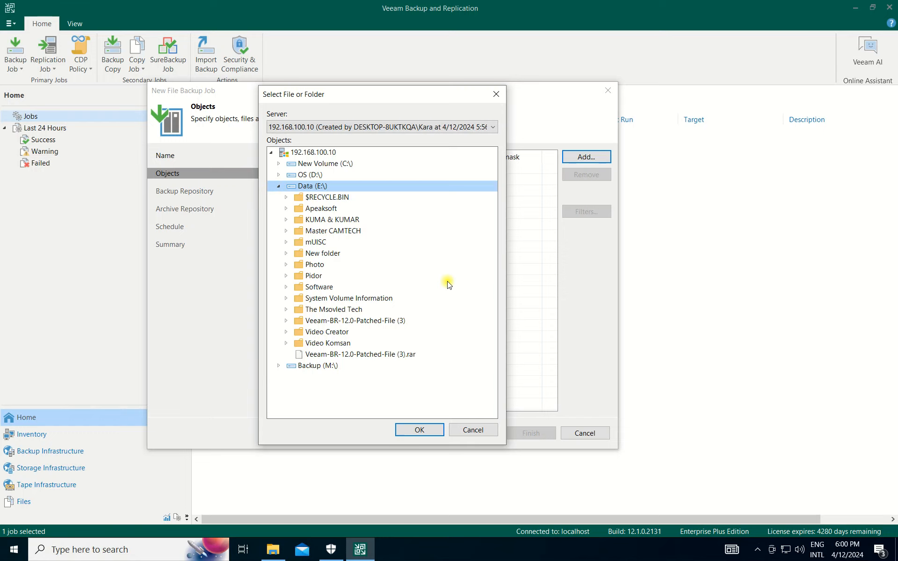
click(317, 310)
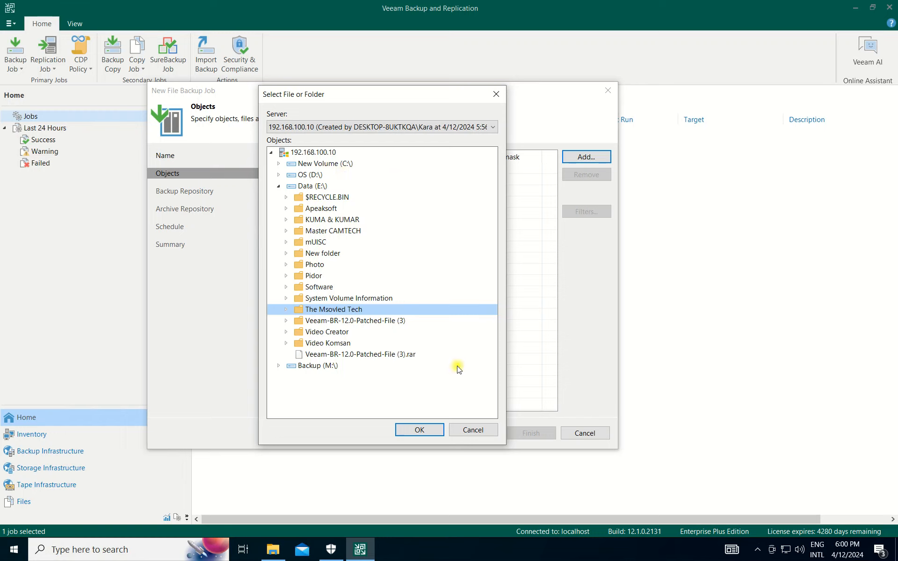
click(279, 186)
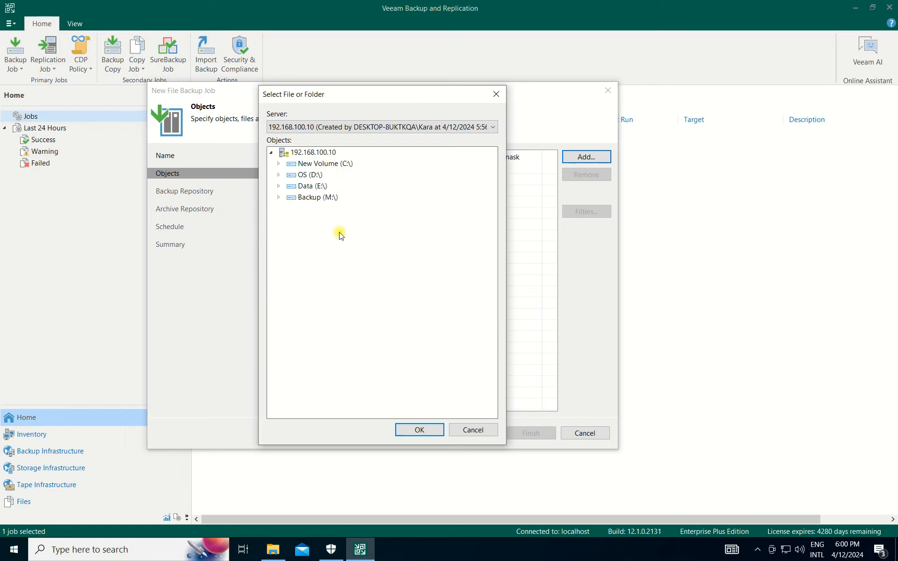
click(305, 187)
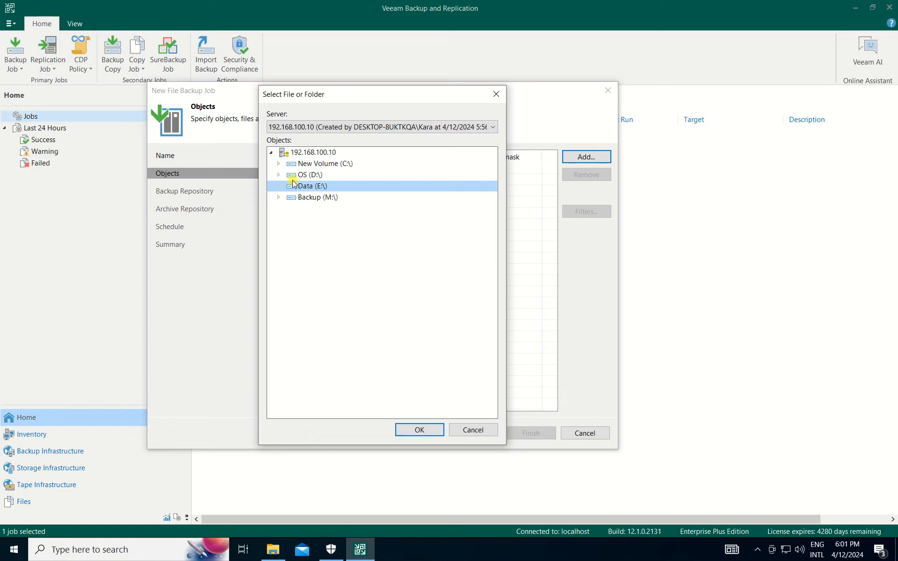
click(279, 185)
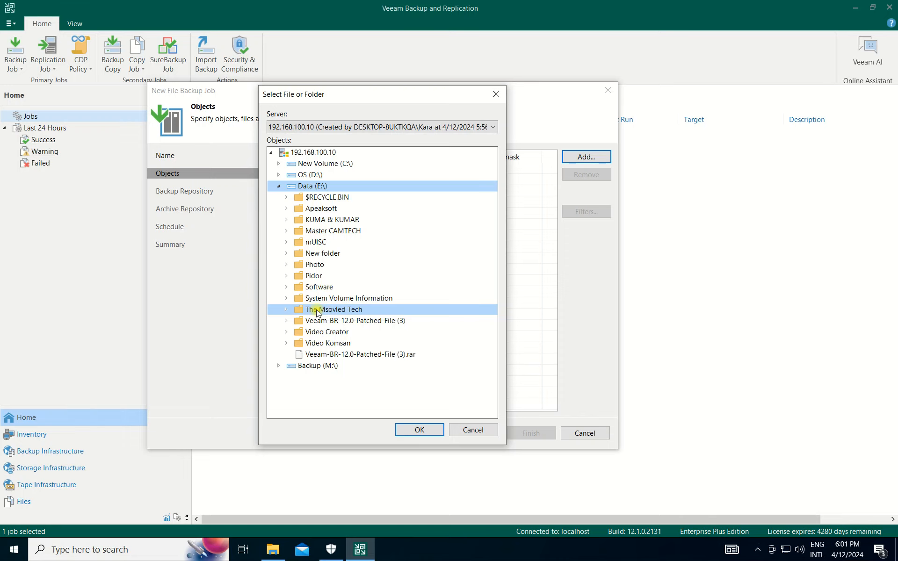
click(419, 430)
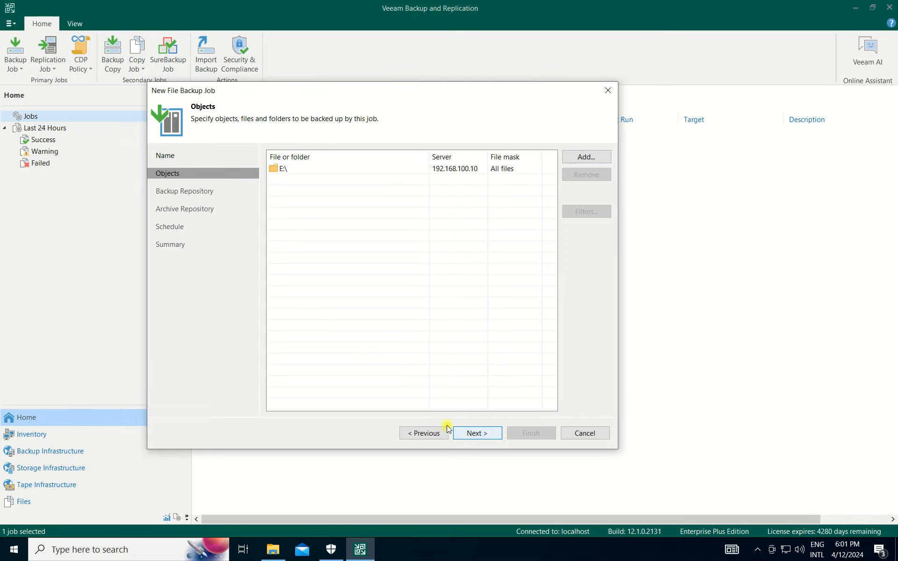
click(587, 159)
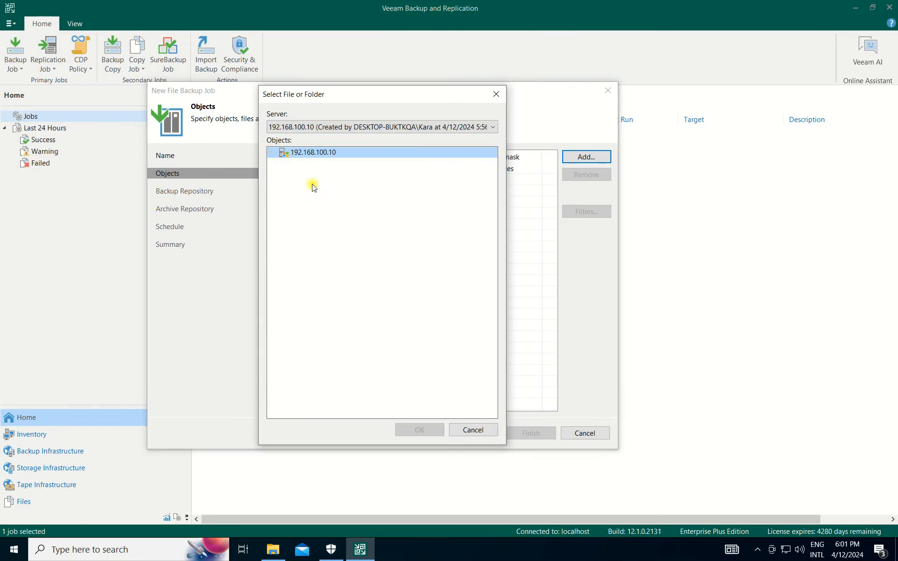
click(500, 93)
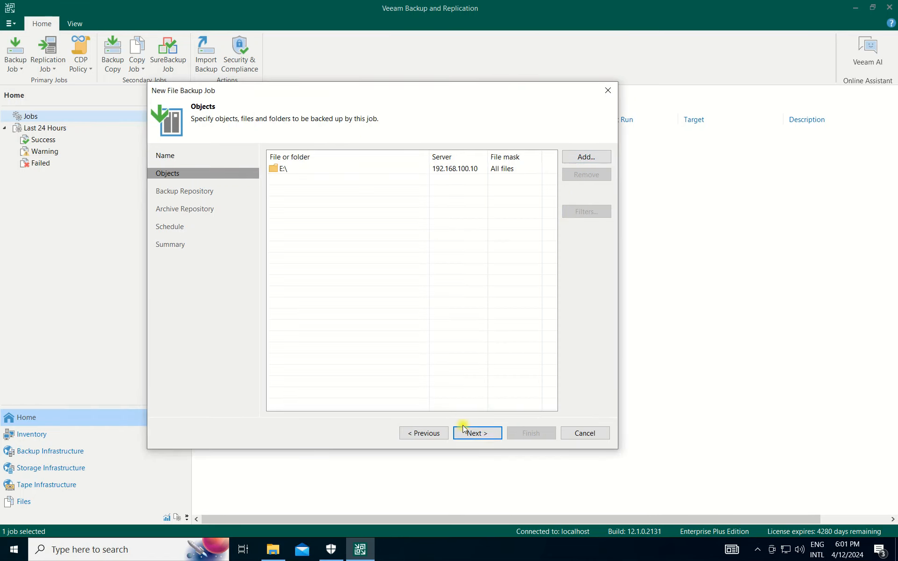
- Continue to the backup repository settings and keep the Default Backup Repository with all versions retained for the last 28 days
click(477, 433)
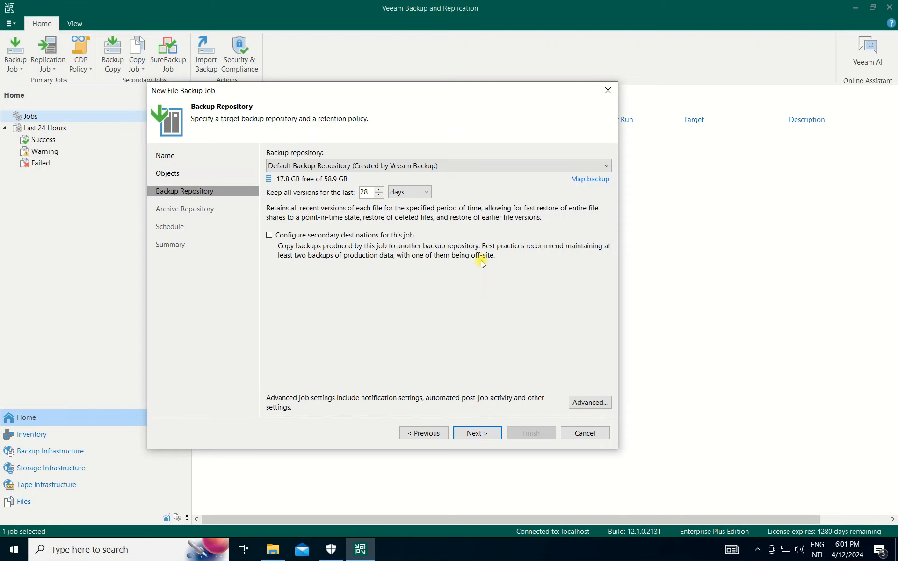
click(351, 164)
click(351, 163)
drag(371, 193, 356, 193)
click(370, 193)
click(427, 193)
click(426, 204)
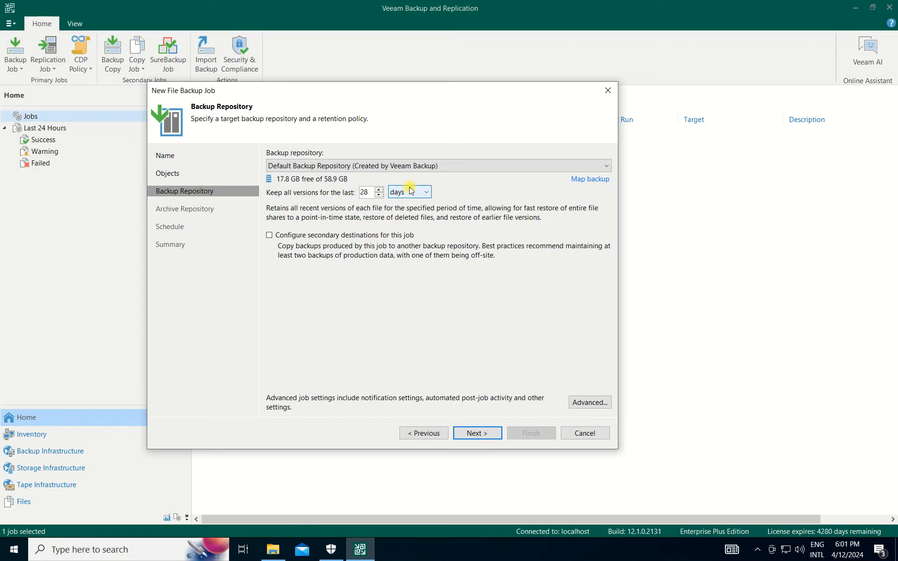
- Browse the Default Backup Repository for an existing backup to map to the job, and close the selection without mapping one
click(594, 183)
click(318, 164)
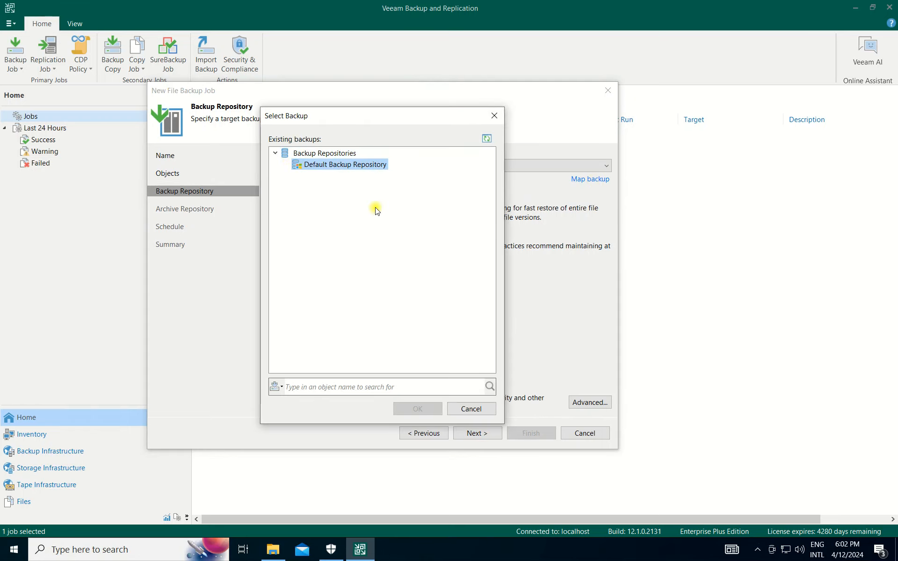
click(337, 154)
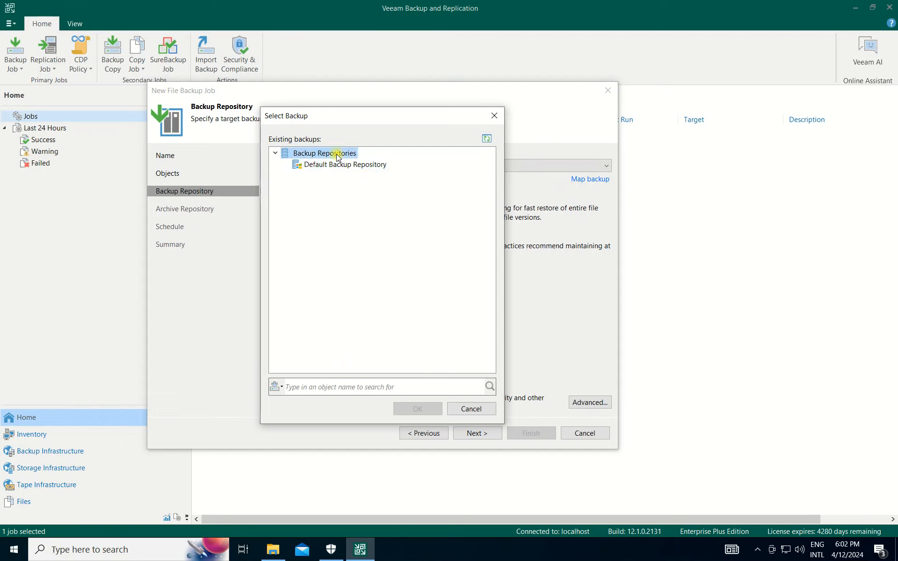
click(337, 166)
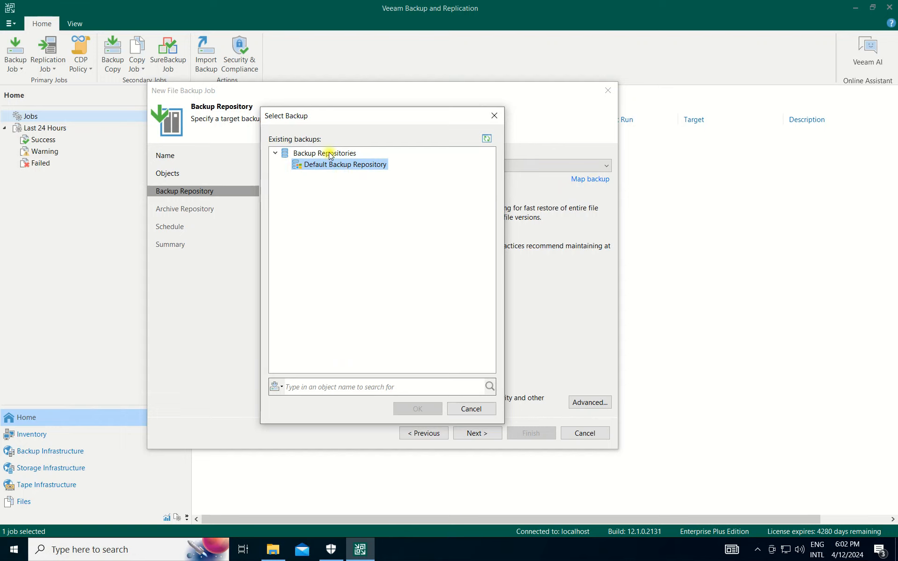
click(331, 154)
click(332, 165)
click(275, 387)
click(300, 401)
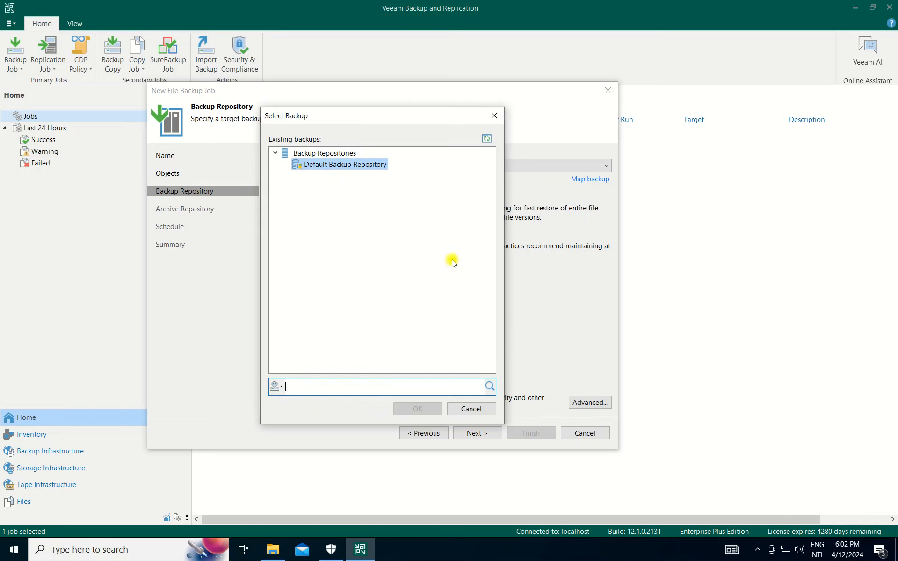
click(494, 116)
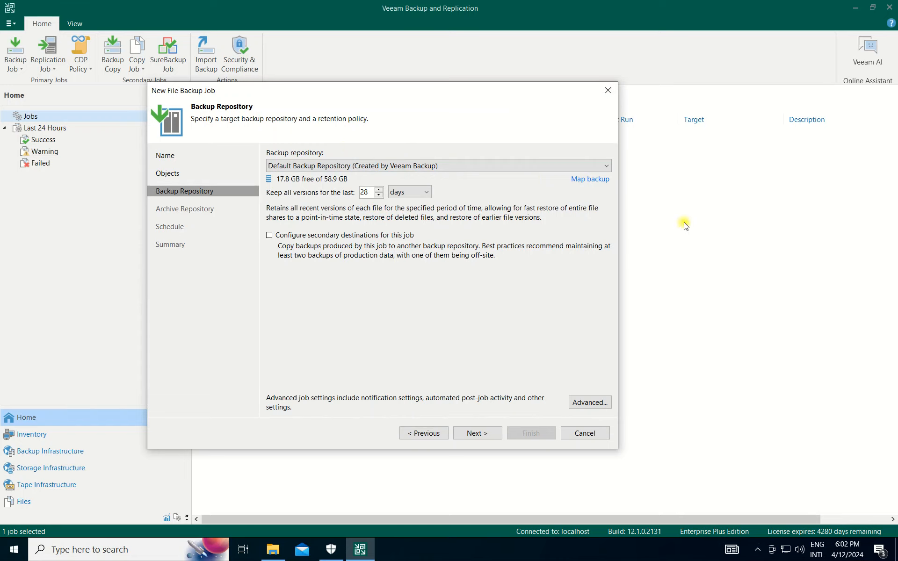
click(573, 178)
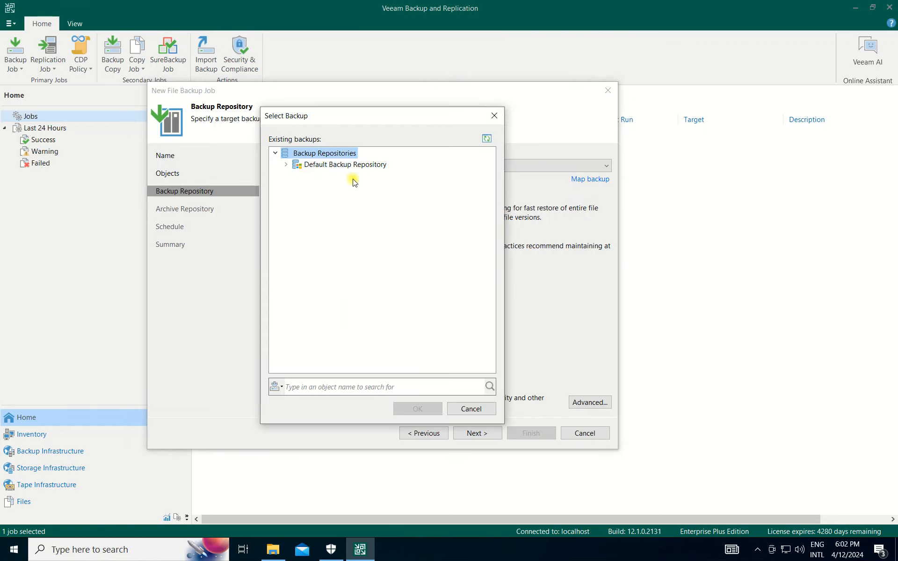
click(292, 165)
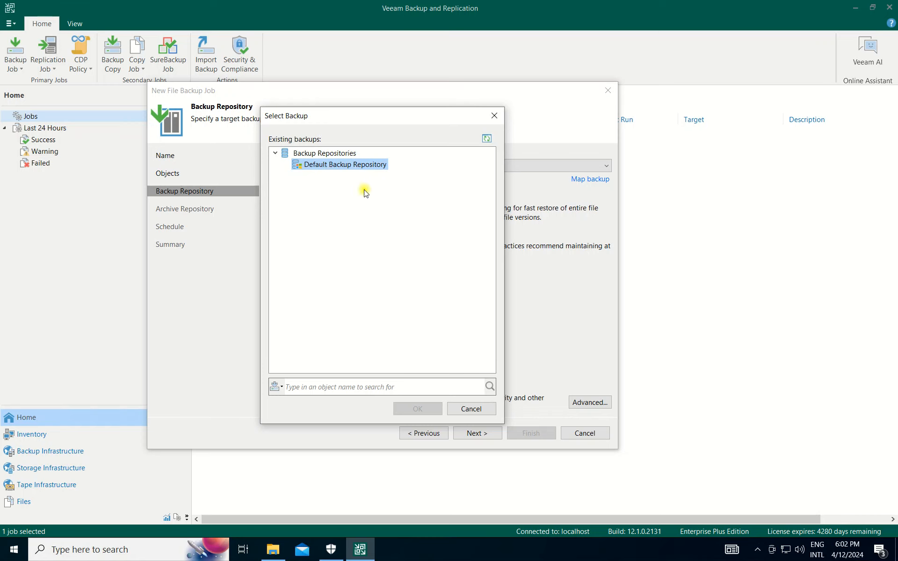
click(494, 115)
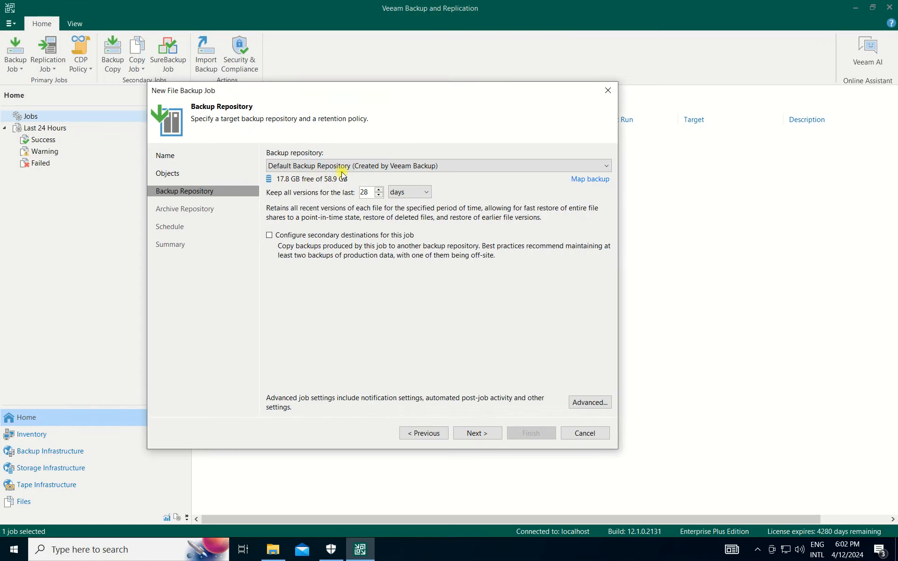
- Proceed without an archive repository and schedule the job to run automatically at 12:00 AM every day
click(477, 434)
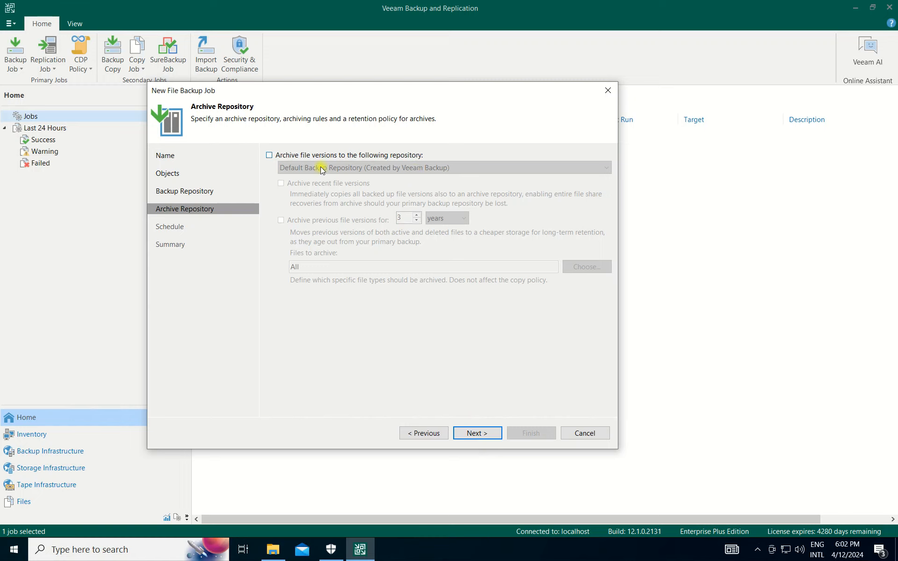
click(476, 433)
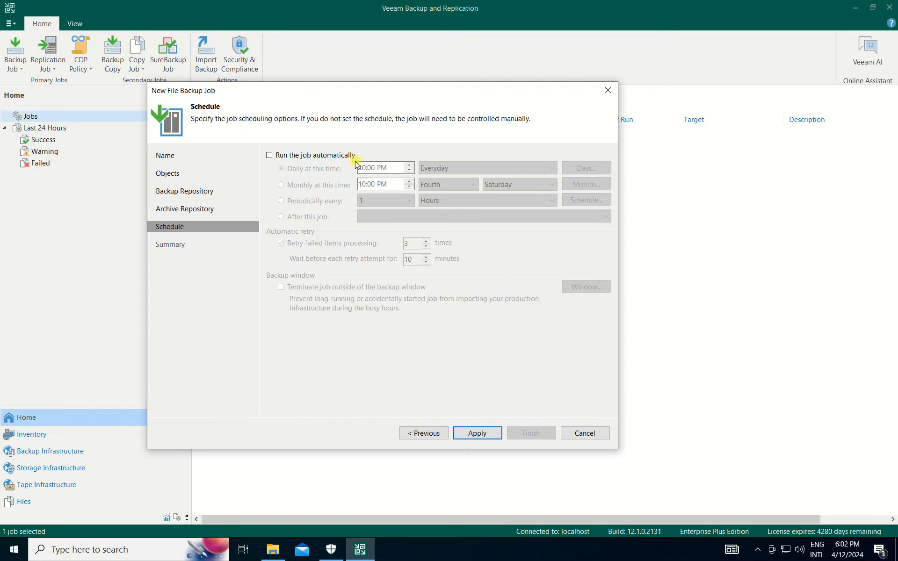
click(305, 155)
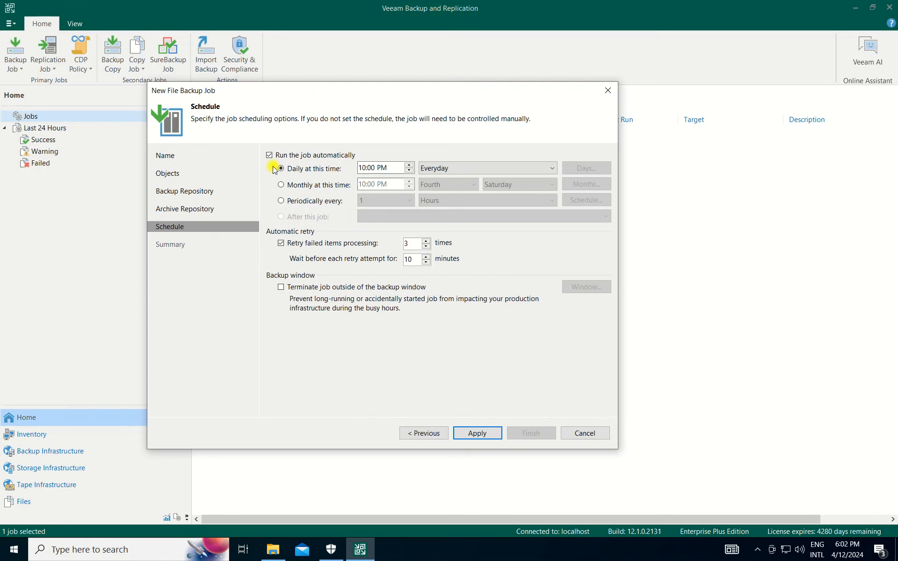
click(381, 171)
click(382, 171)
click(364, 170)
text(12)
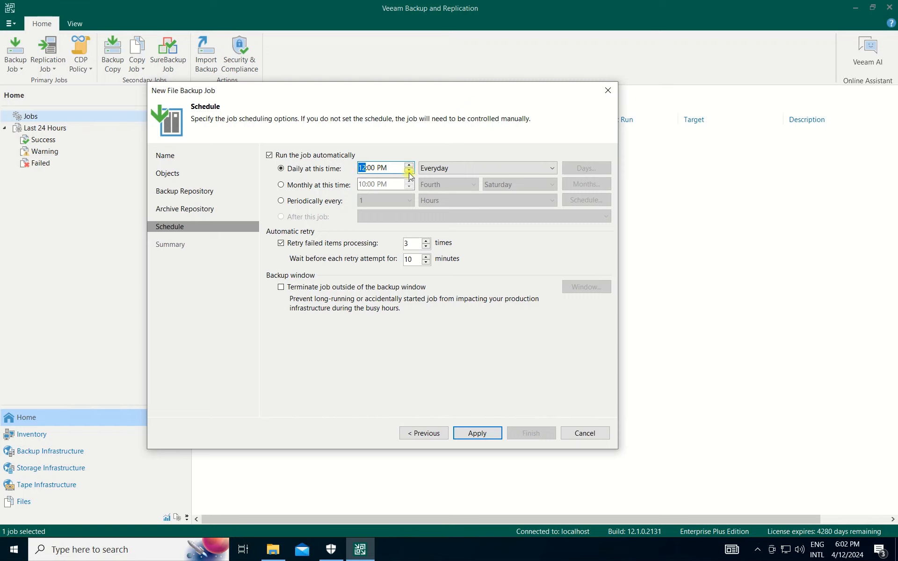
click(453, 169)
click(478, 167)
click(381, 168)
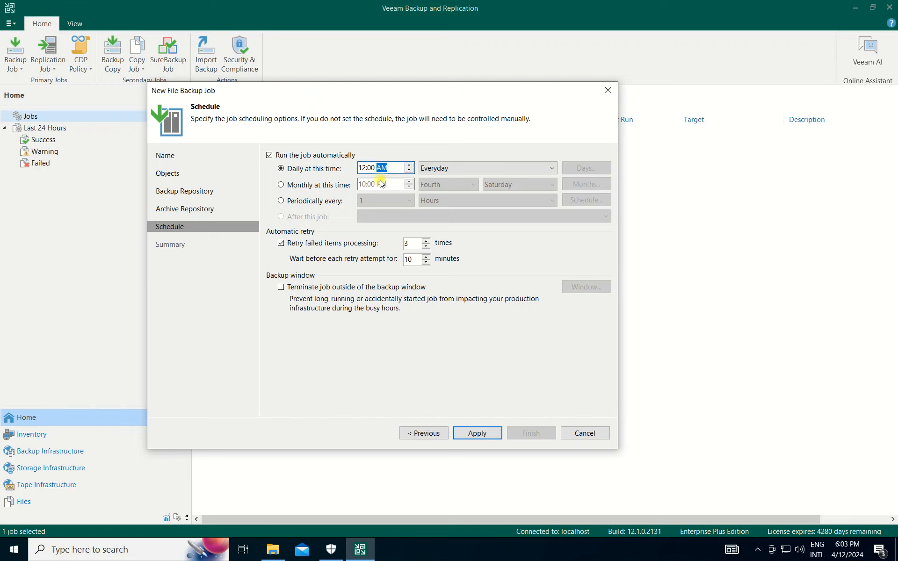
click(368, 170)
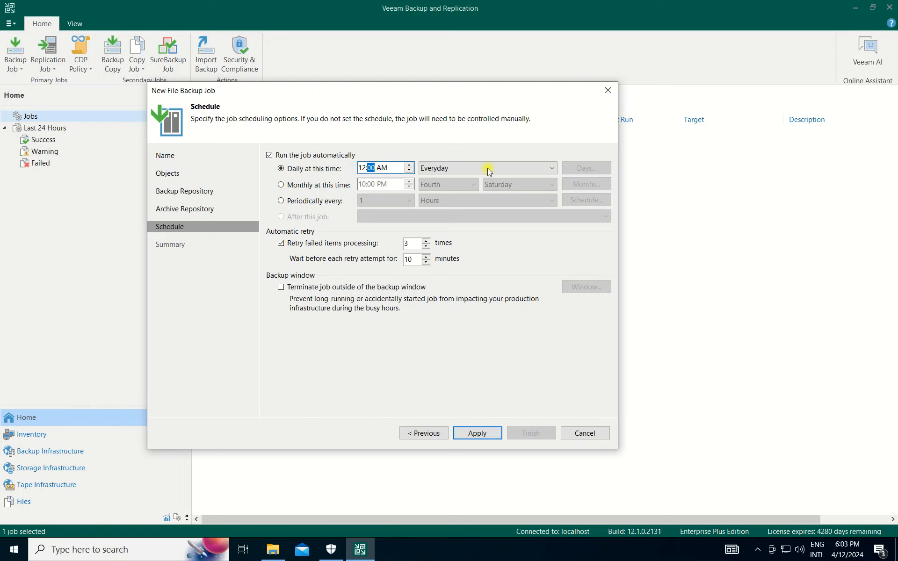
- Try the monthly schedule and periodic runs every 8 and every 4 hours, and return to the daily schedule
click(281, 185)
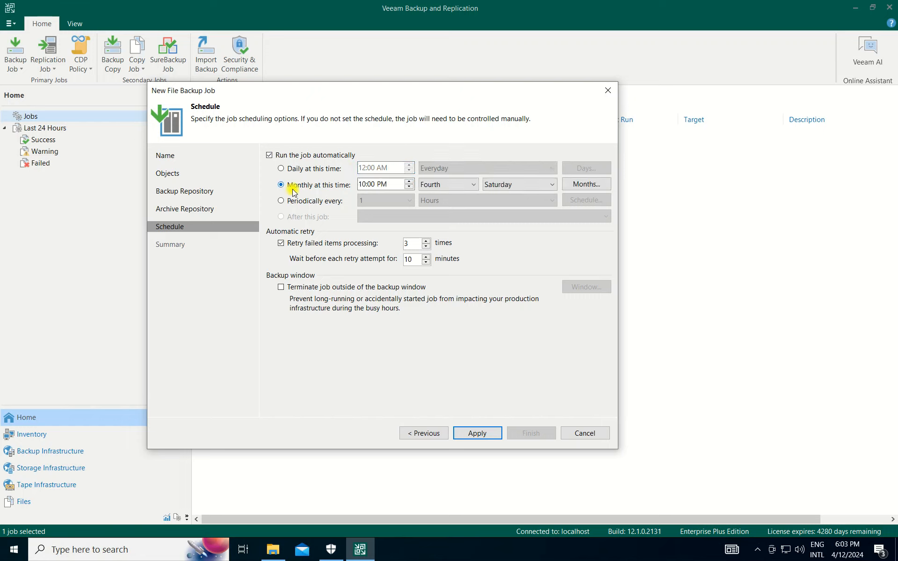
click(321, 205)
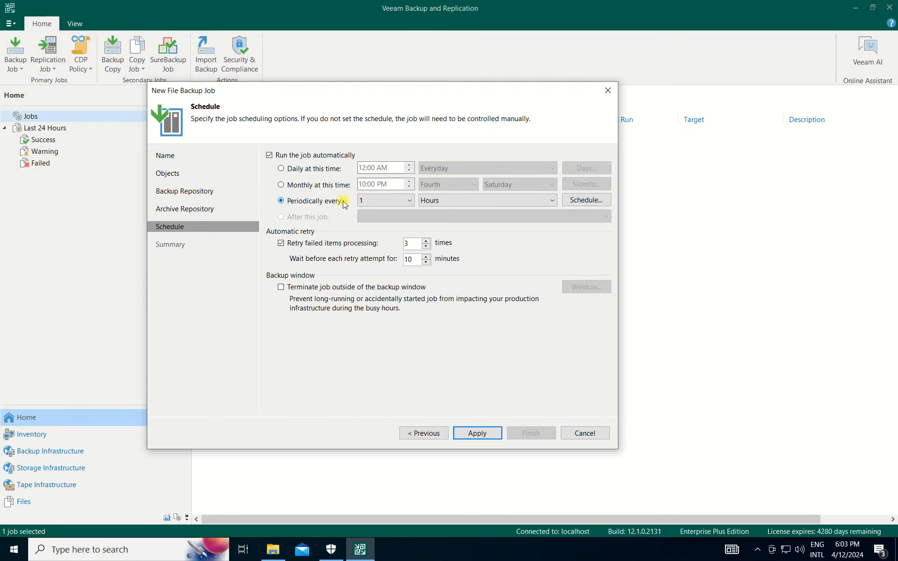
click(378, 200)
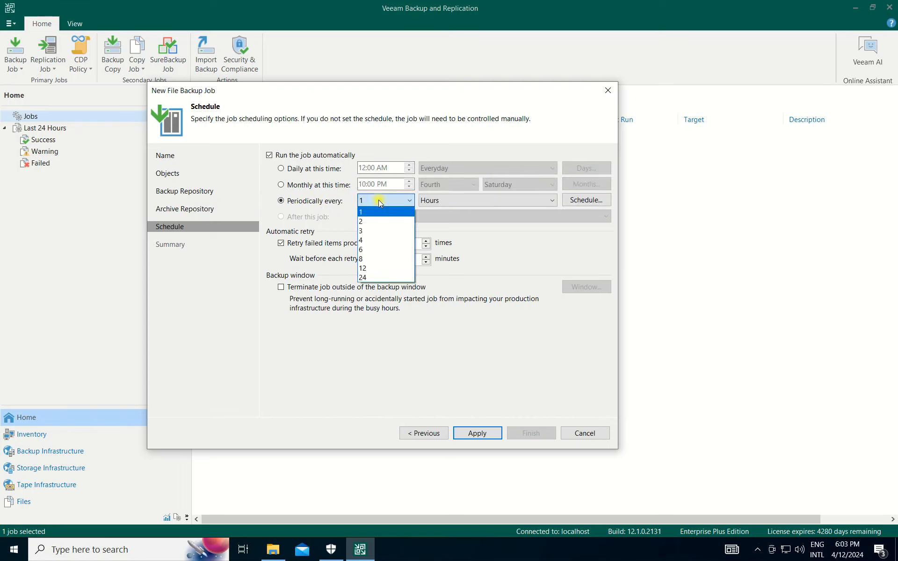
click(378, 260)
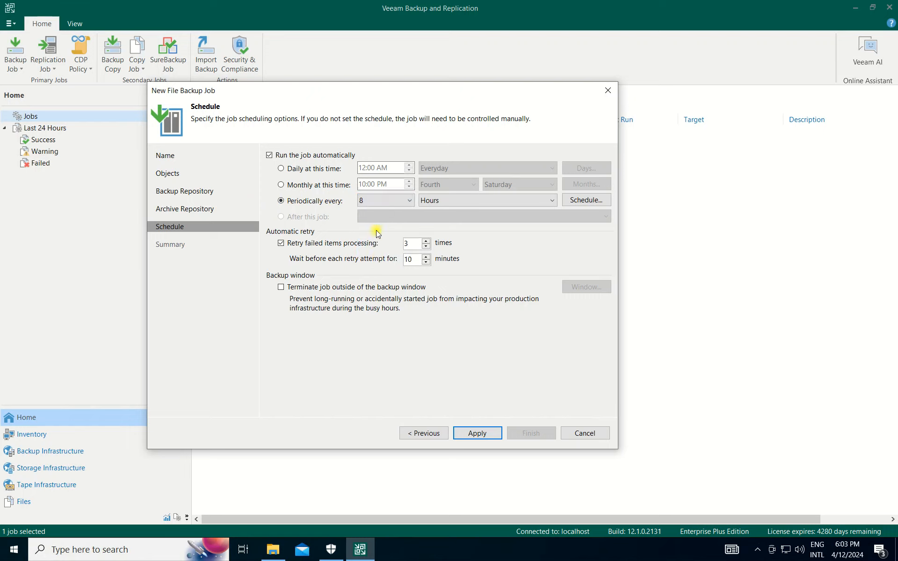
click(378, 201)
click(377, 234)
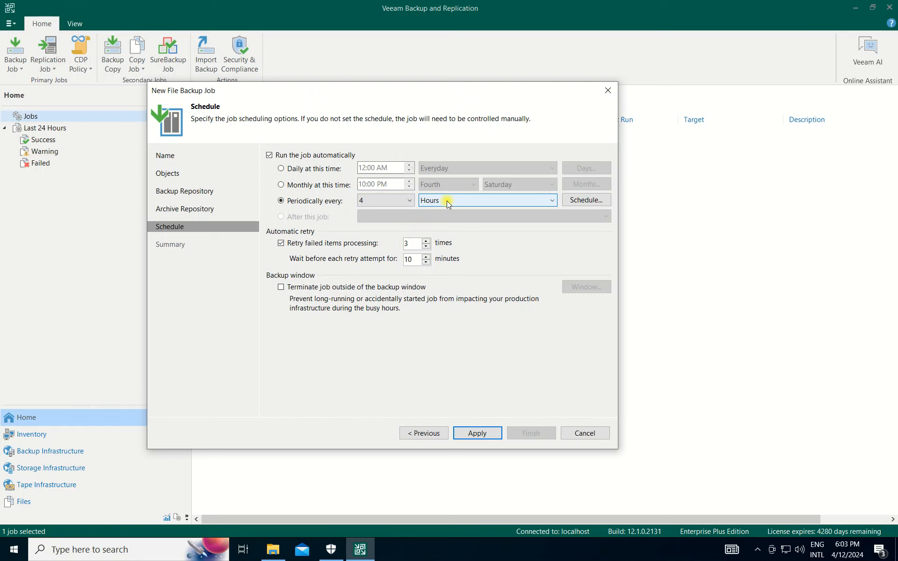
click(303, 170)
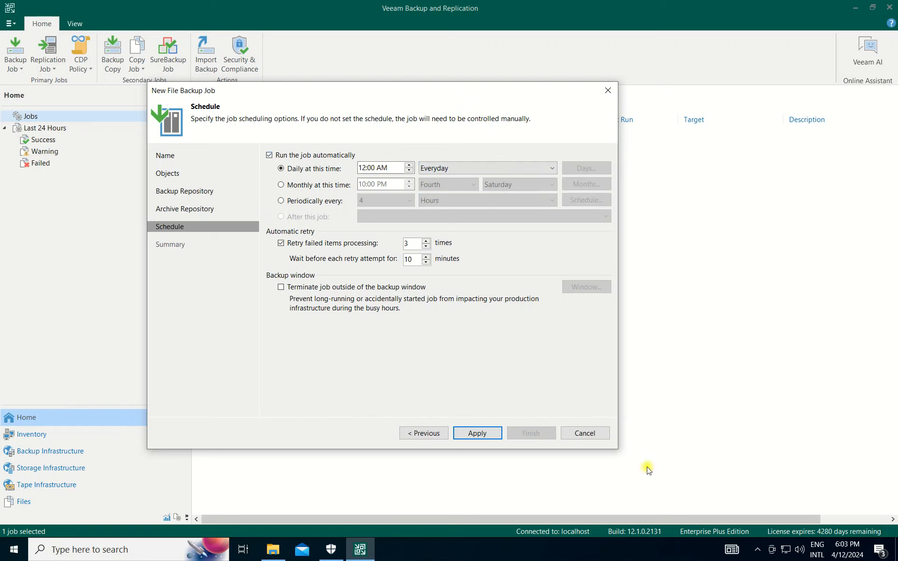
- Apply the schedule, set the job to run on completion of the wizard, and finish creating the job
click(487, 437)
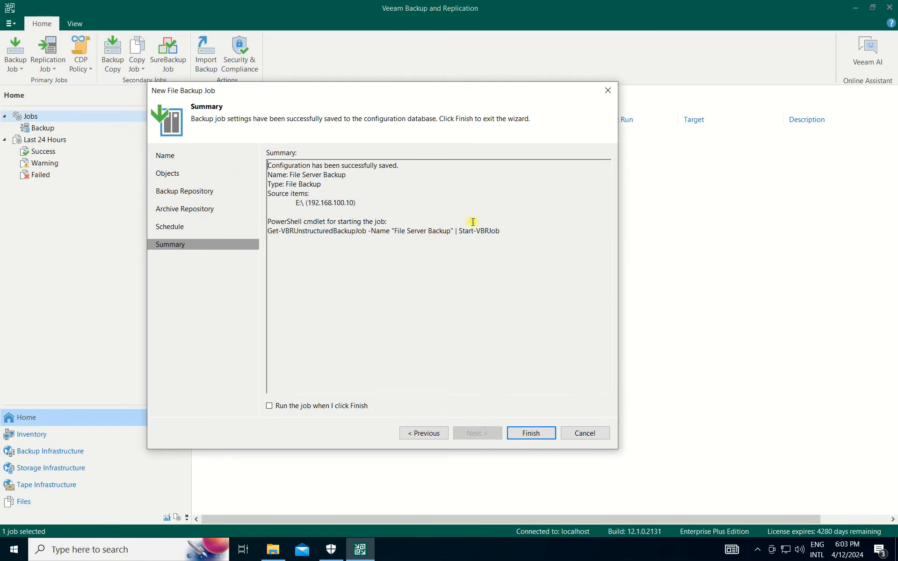
drag(325, 165, 378, 166)
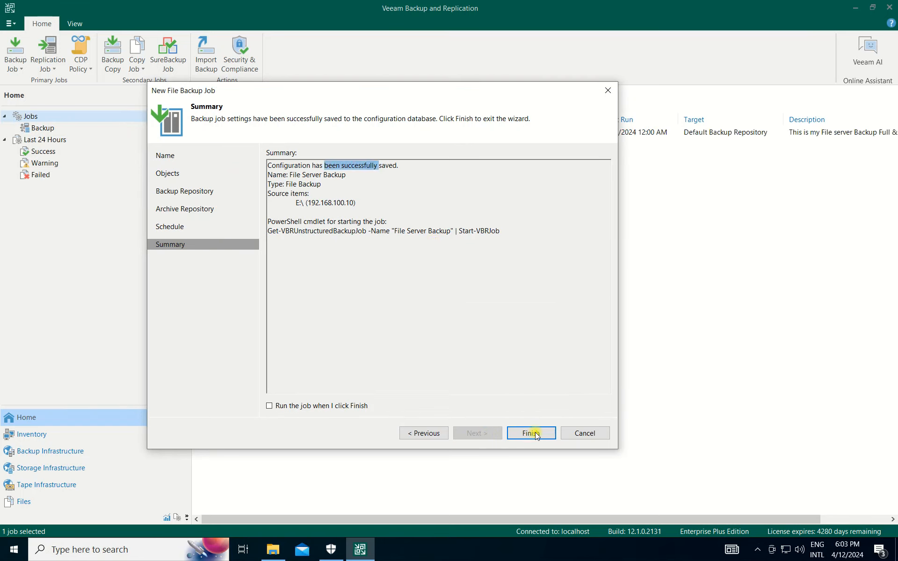
click(317, 407)
click(531, 433)
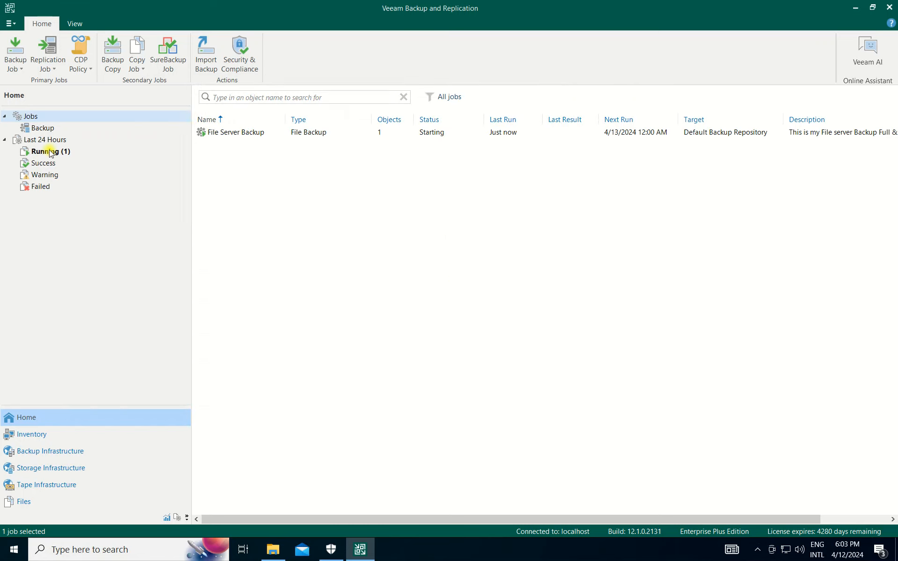
- Examine the running File Server Backup job's progress, data, file and throughput statistics, widening the server task list to read its status
click(286, 136)
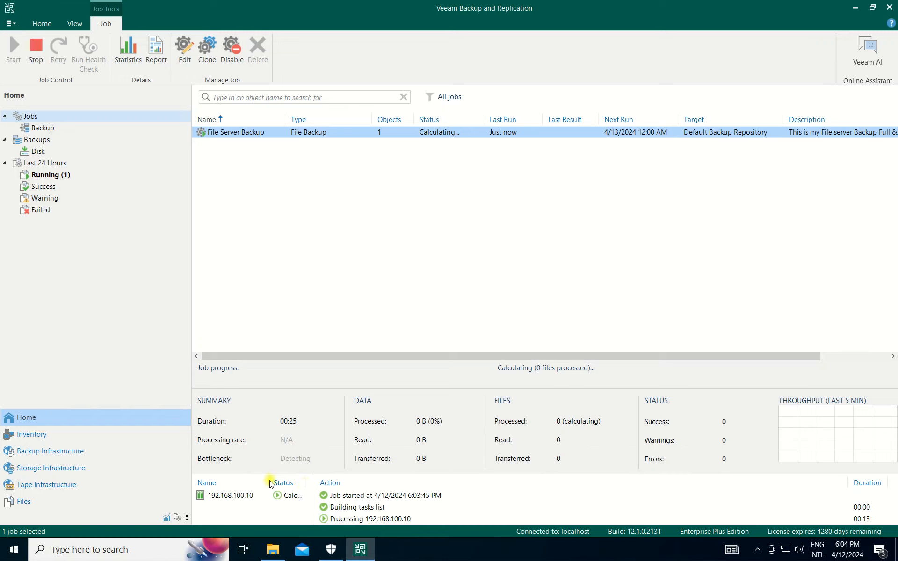
drag(268, 482, 330, 483)
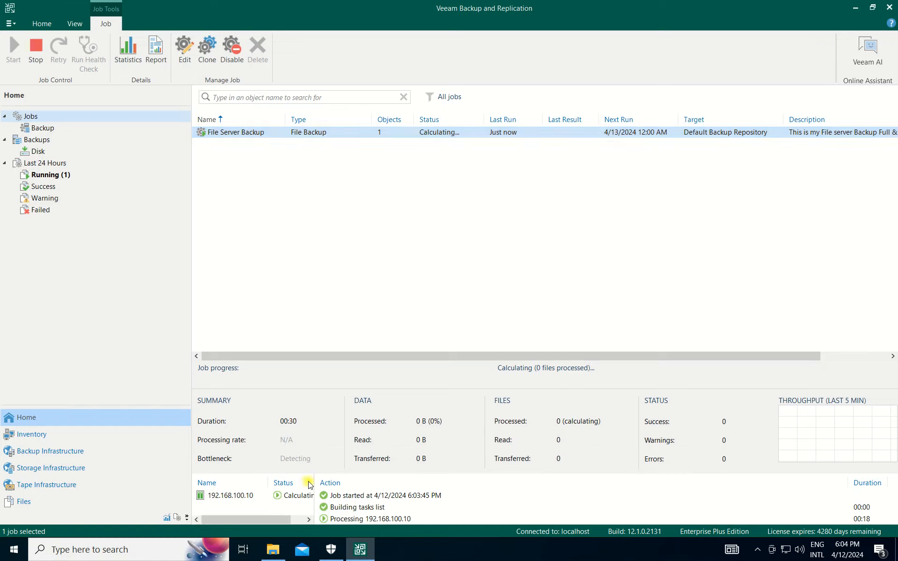
drag(314, 481, 359, 482)
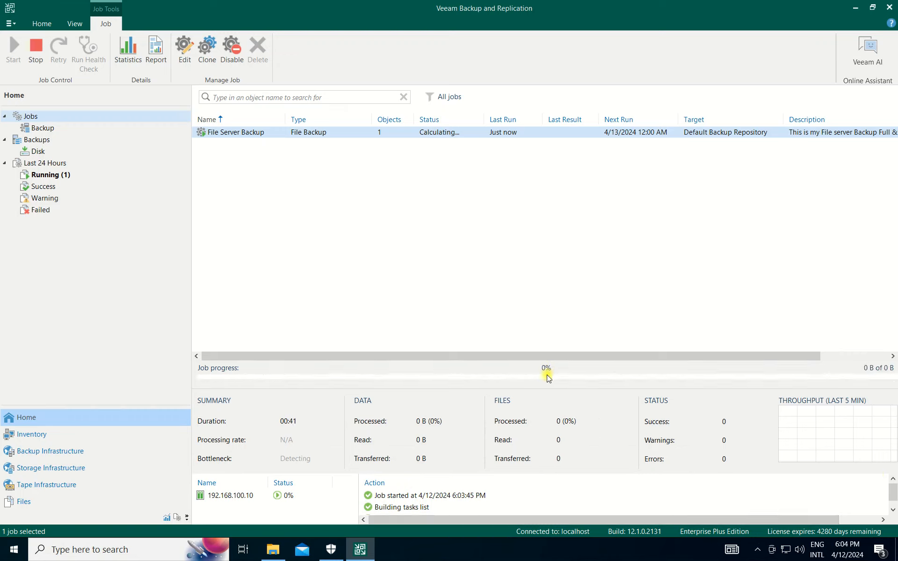
drag(624, 357, 494, 360)
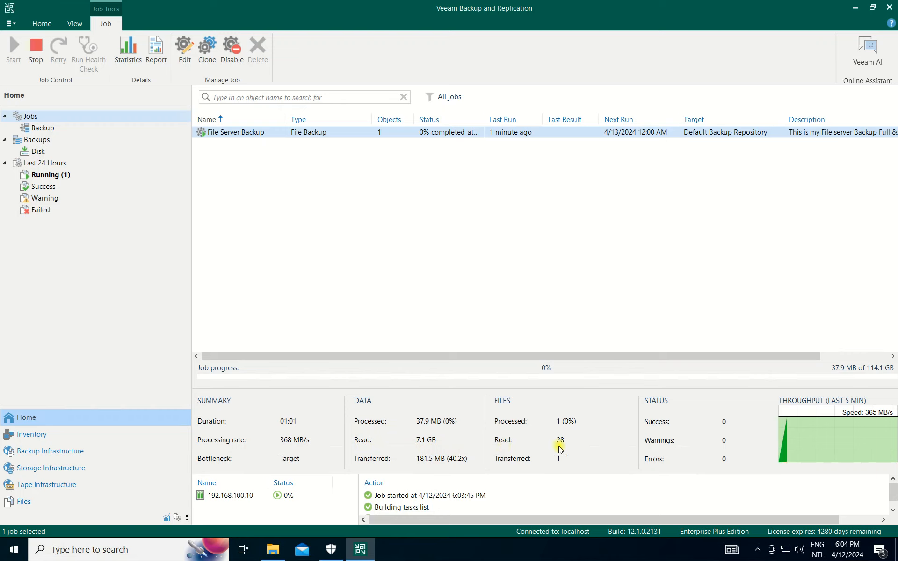
drag(742, 518, 488, 461)
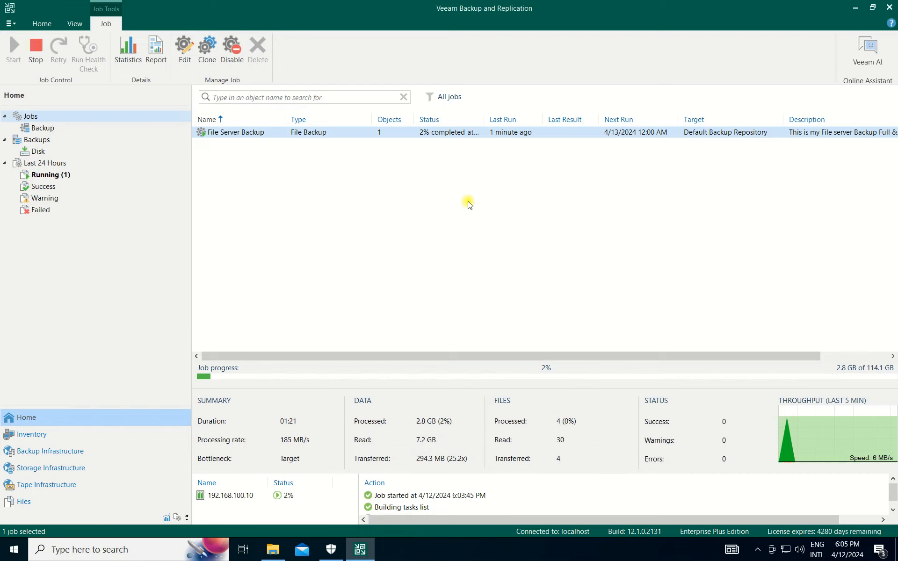
drag(391, 356, 355, 363)
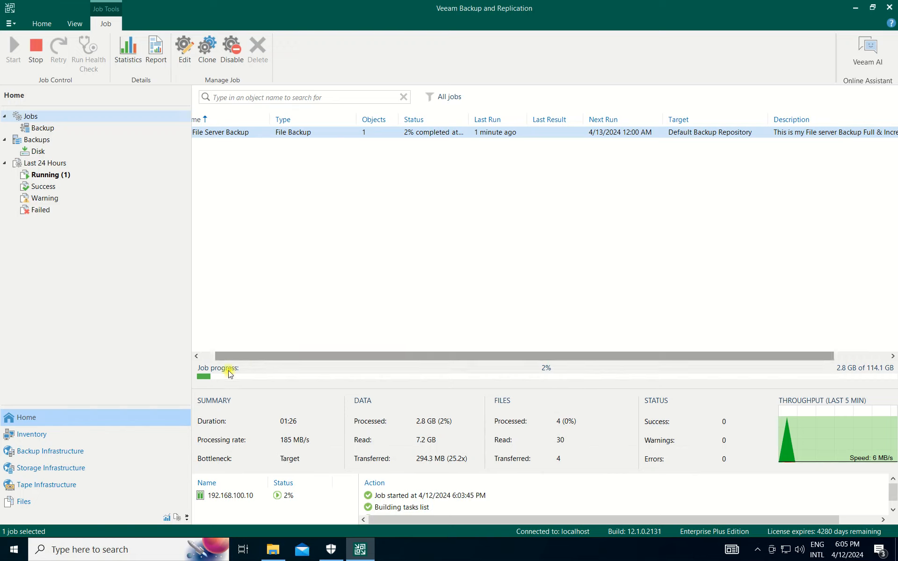
drag(319, 356, 244, 349)
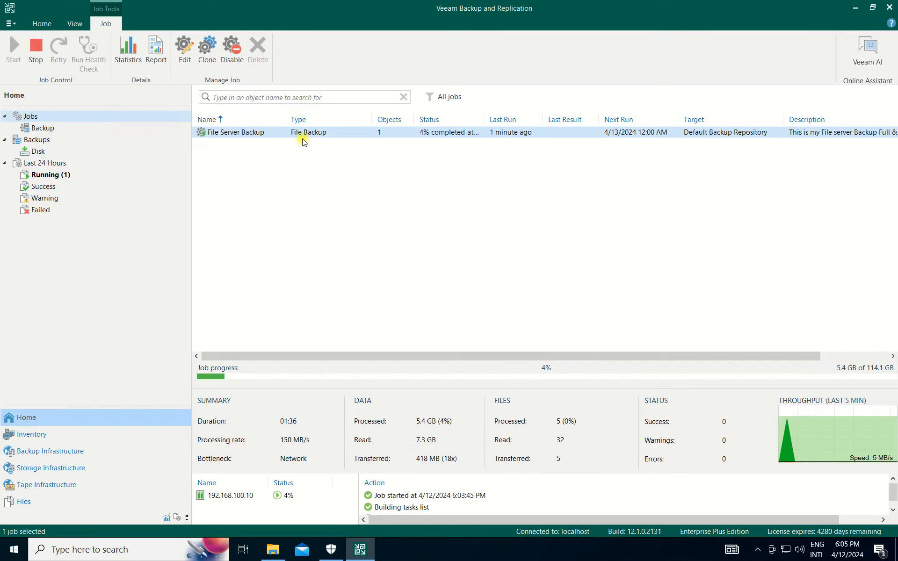
mouse_move(391, 3)
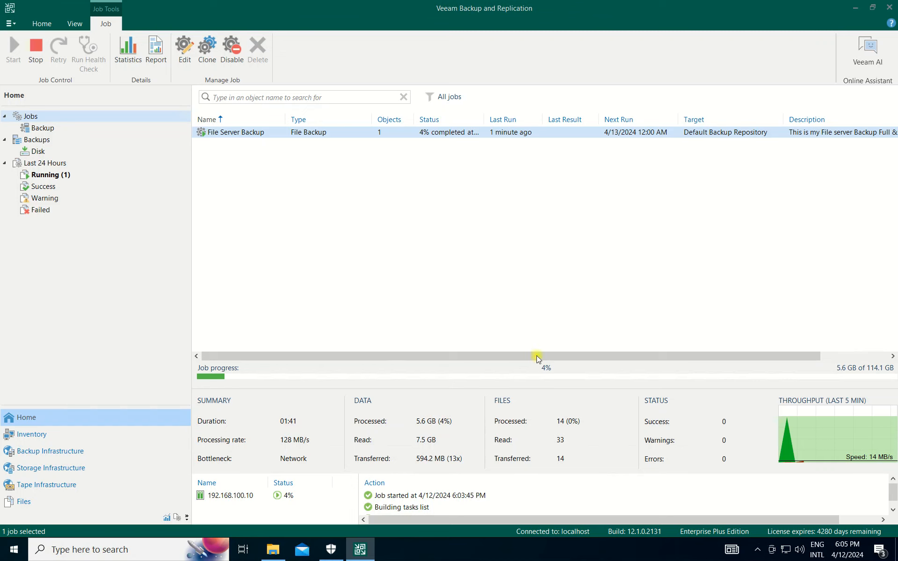
key(super)
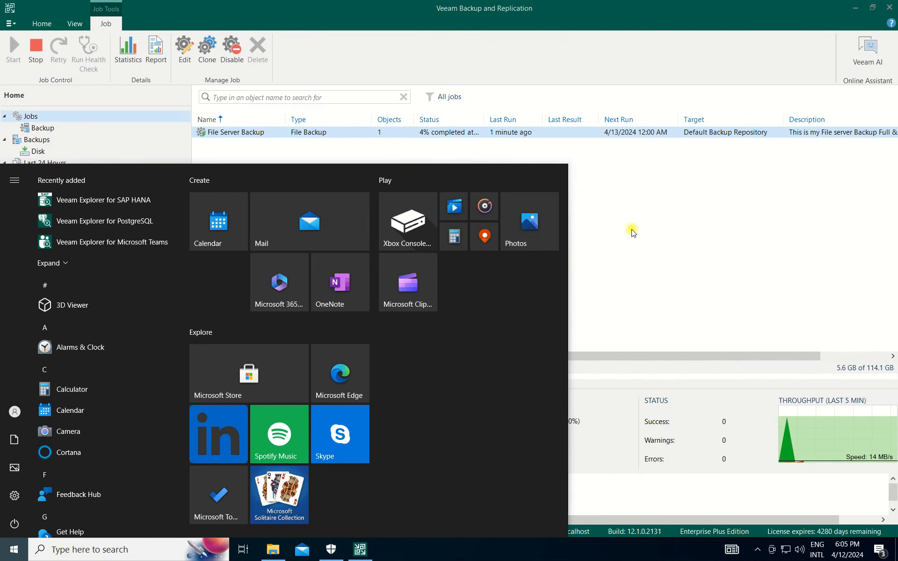
click(681, 321)
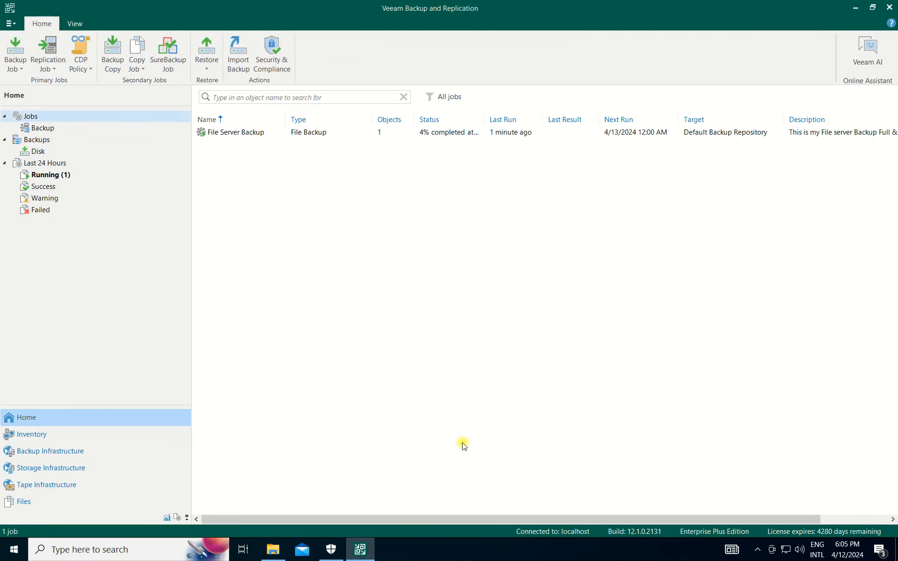
- Check the running File Server Backup job's progress and try to stop it immediately
click(242, 132)
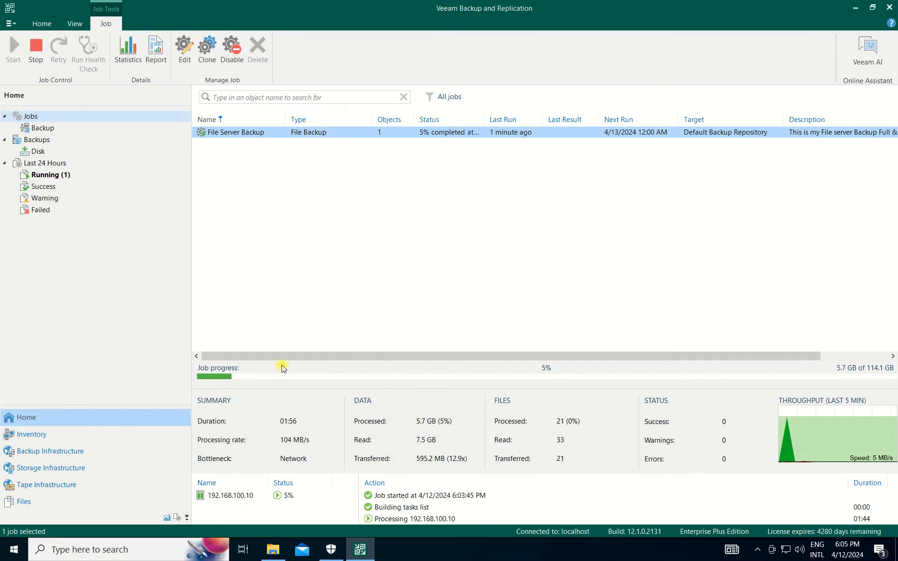
click(484, 331)
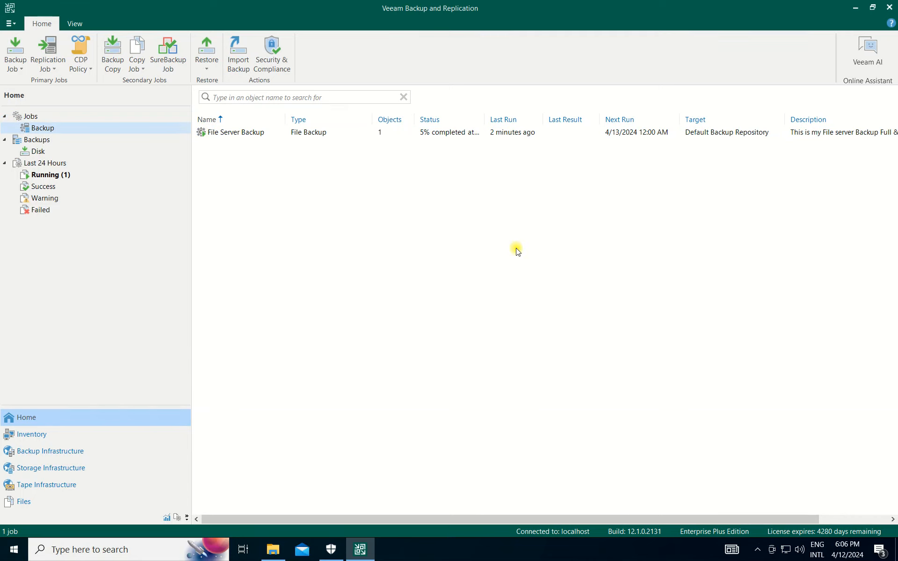
click(302, 136)
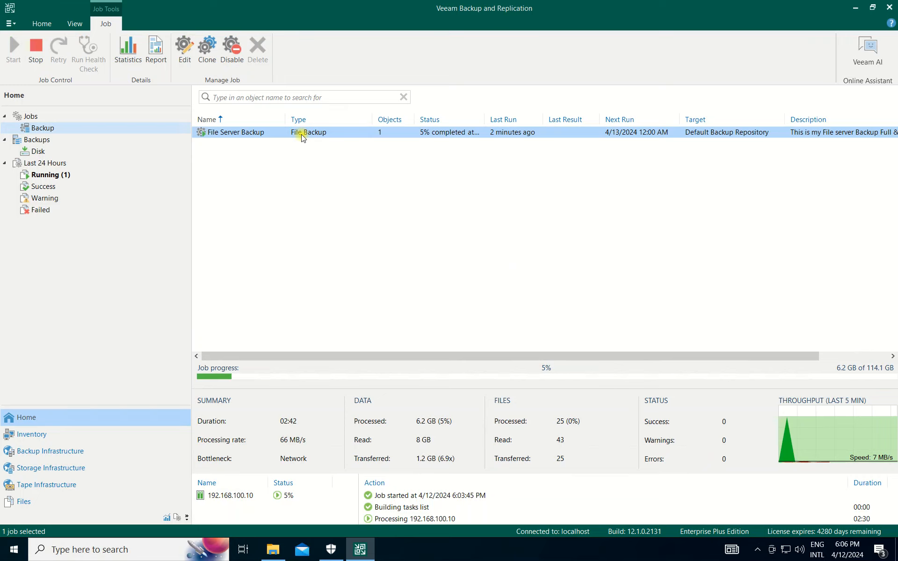
right_click(302, 134)
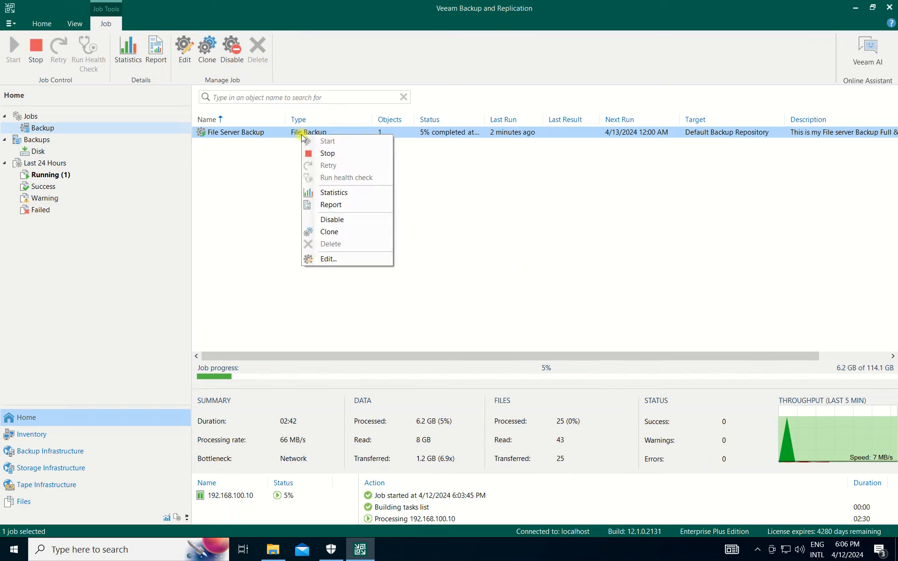
click(328, 153)
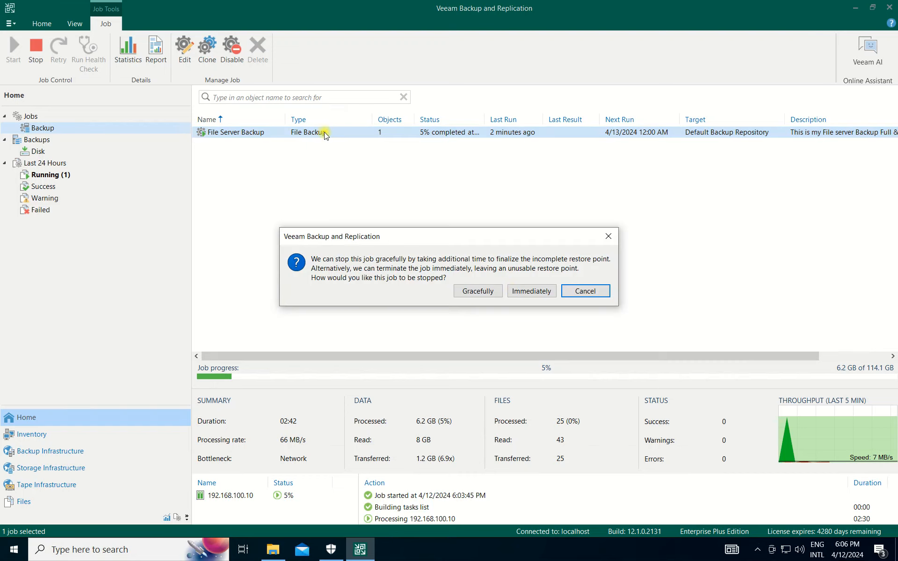
click(524, 292)
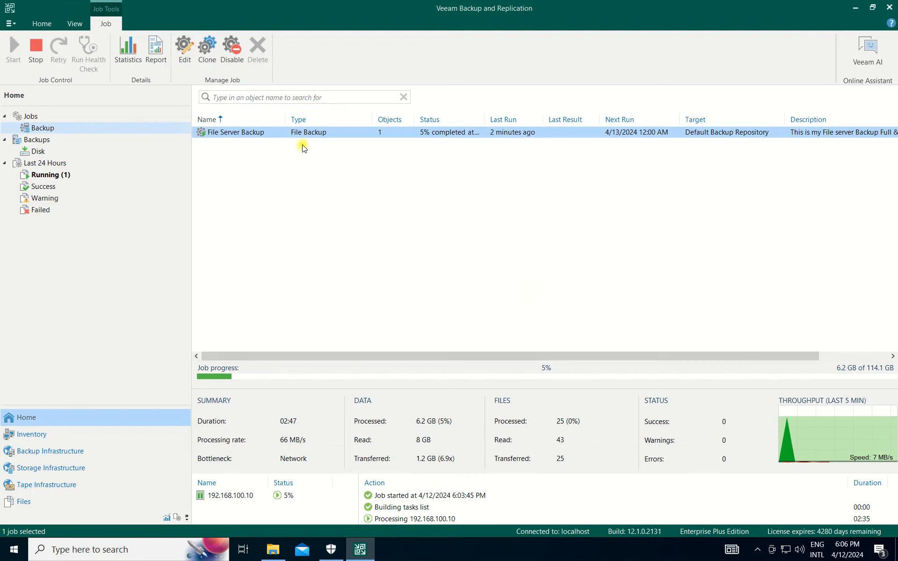
- Open the File Server Backup job for editing and remove the E:\ volume from its backup objects
right_click(296, 130)
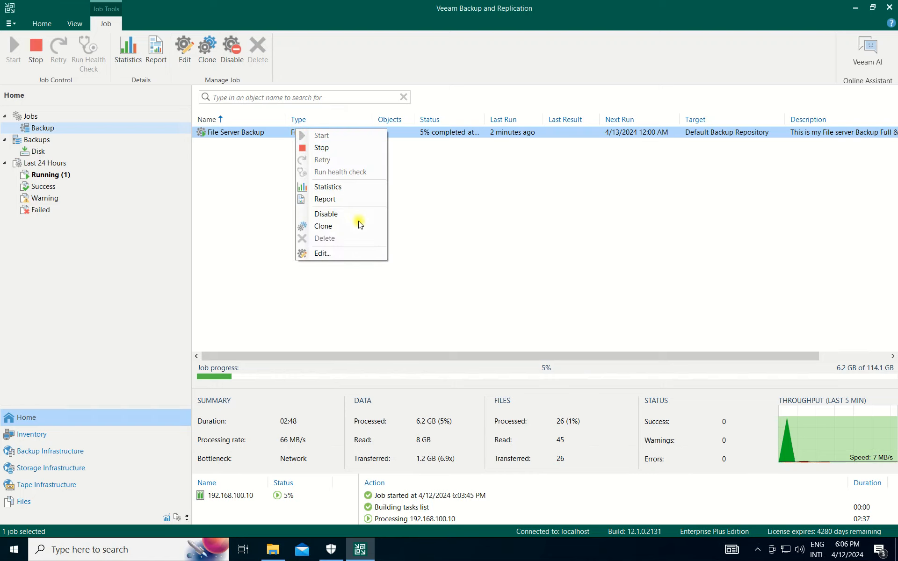
click(334, 256)
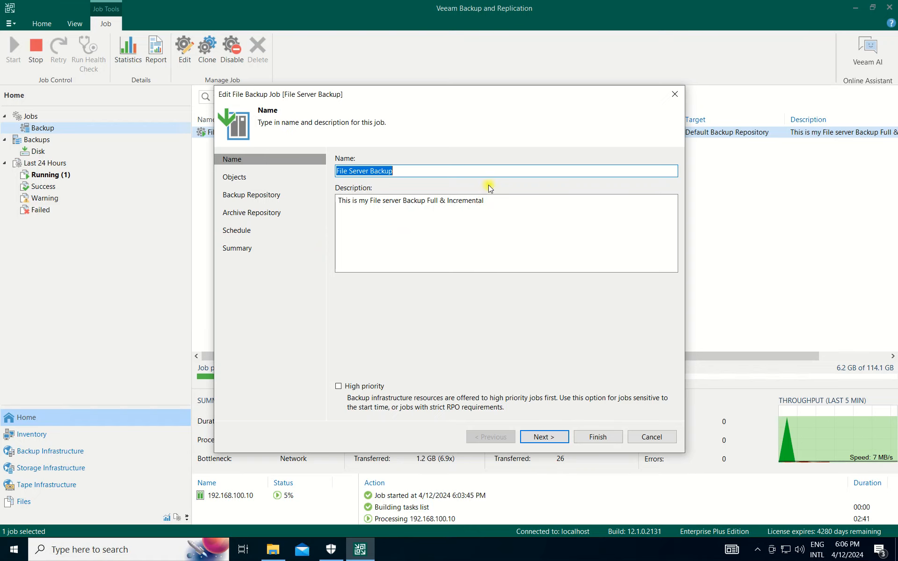
drag(471, 93, 356, 94)
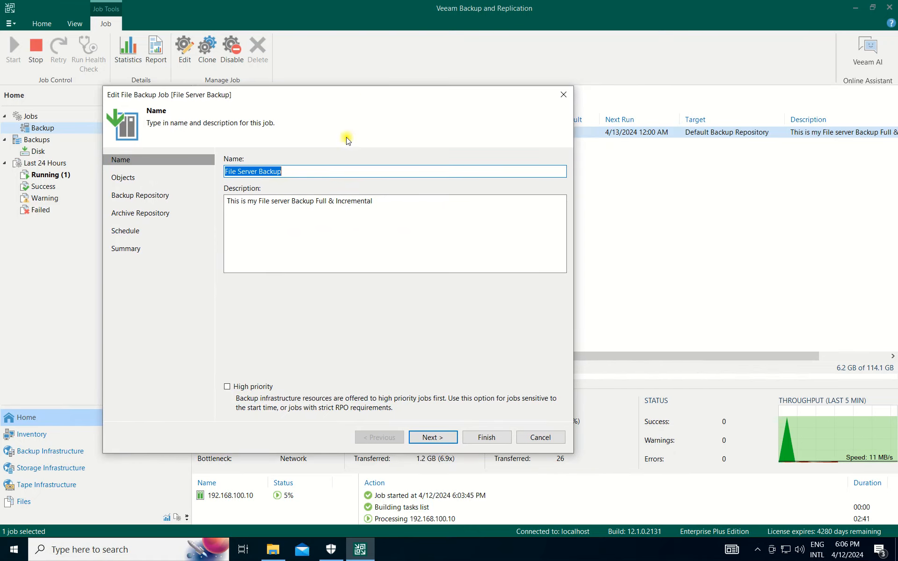
click(441, 439)
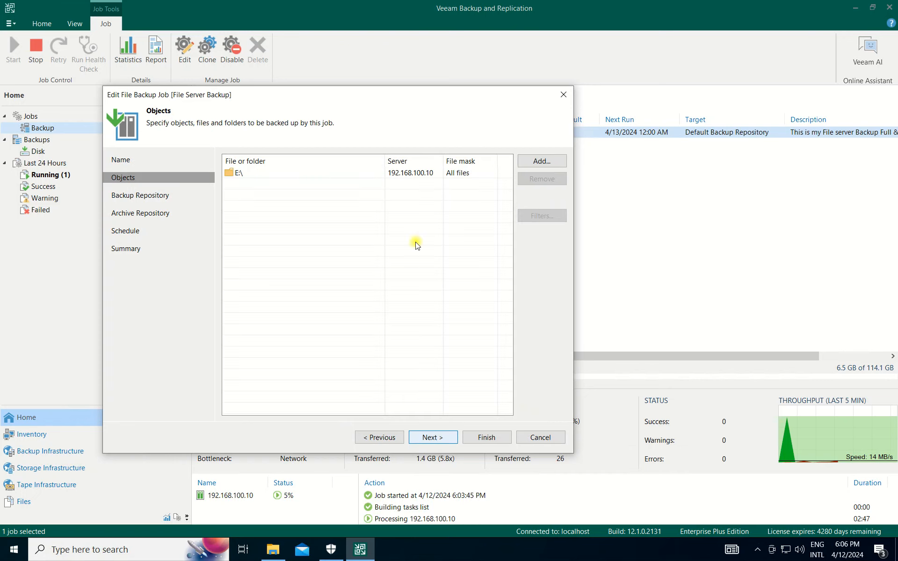
click(399, 173)
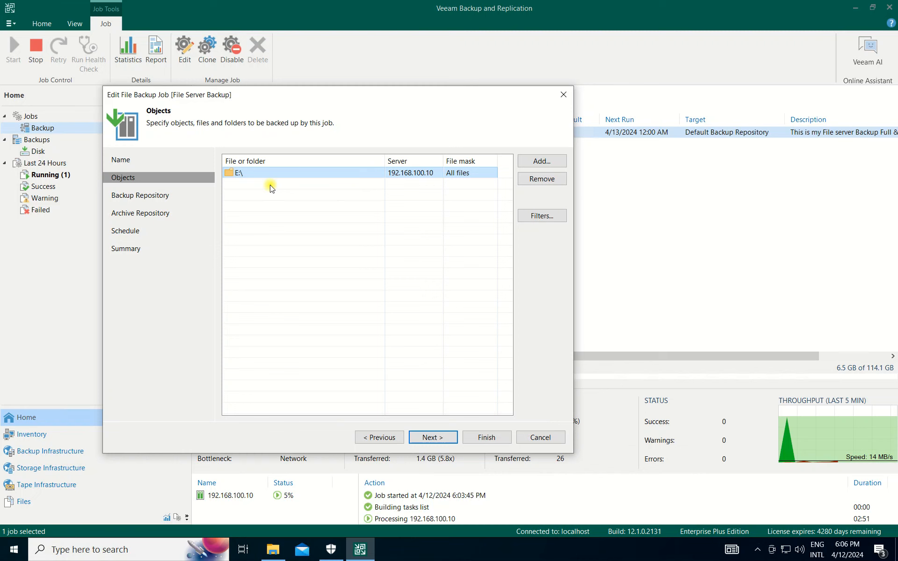
double_click(252, 175)
click(481, 94)
click(538, 180)
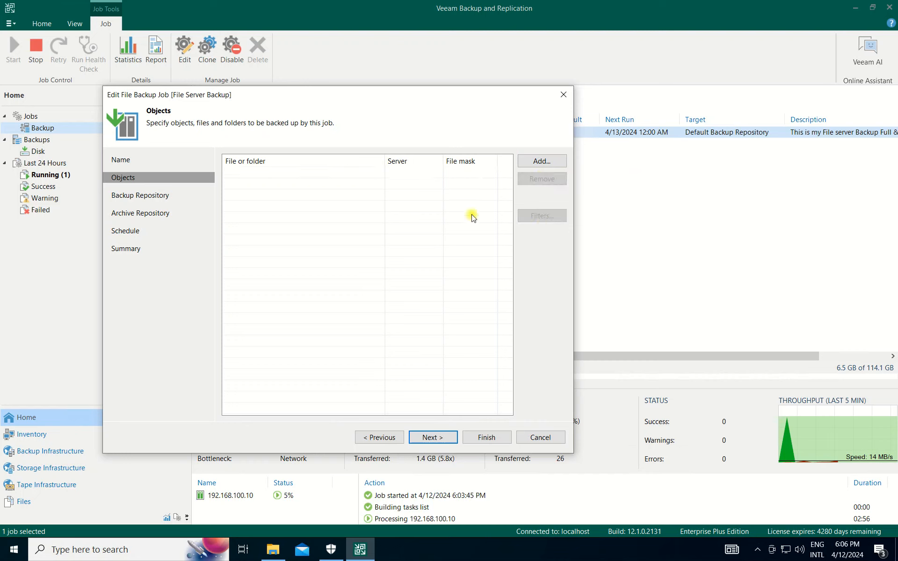
- Add the folder E:\The Msovled Tech on server 192.168.100.10 as the job's backup object
click(532, 164)
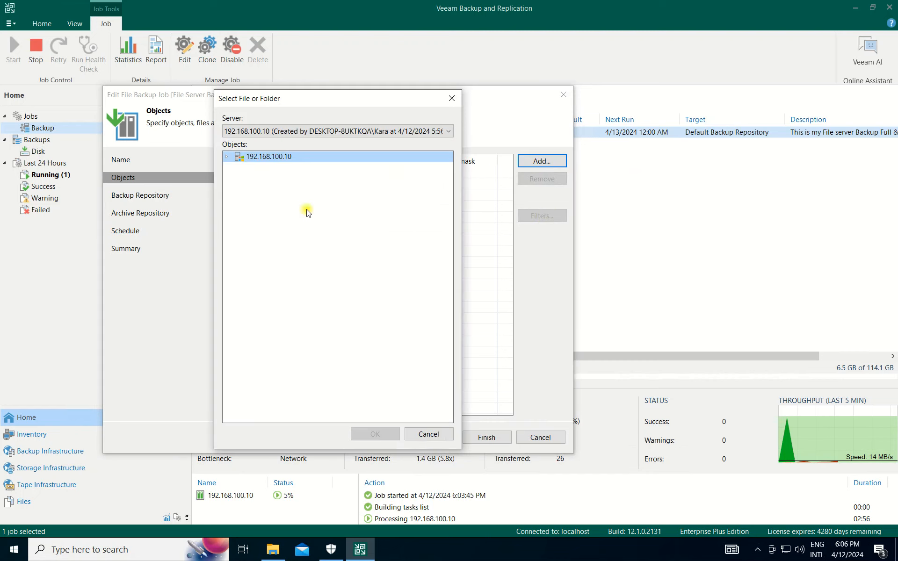
click(227, 156)
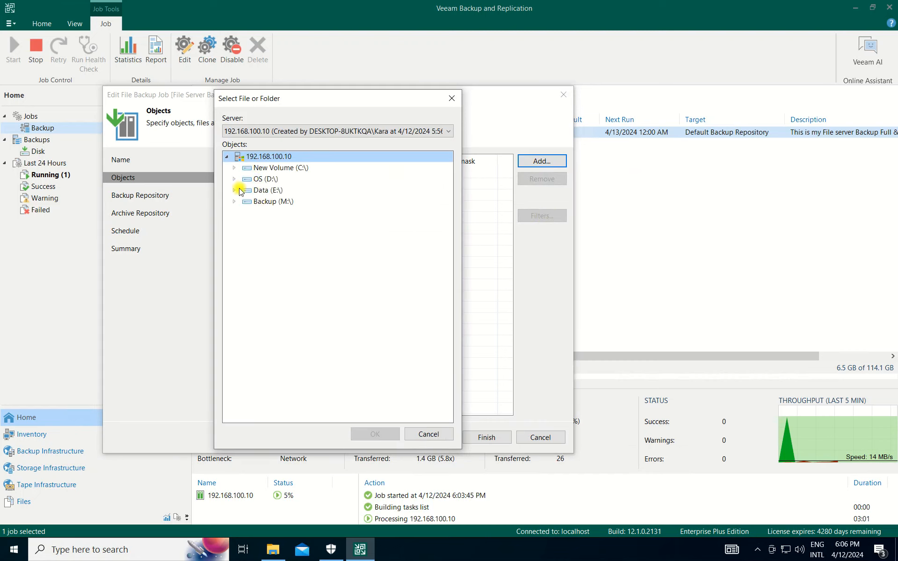
click(256, 190)
click(234, 190)
click(268, 319)
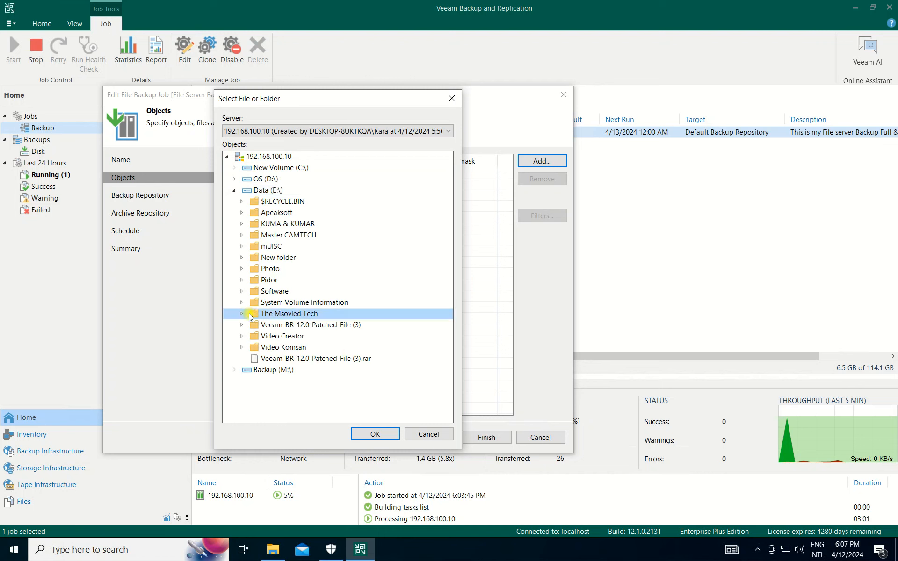
click(242, 313)
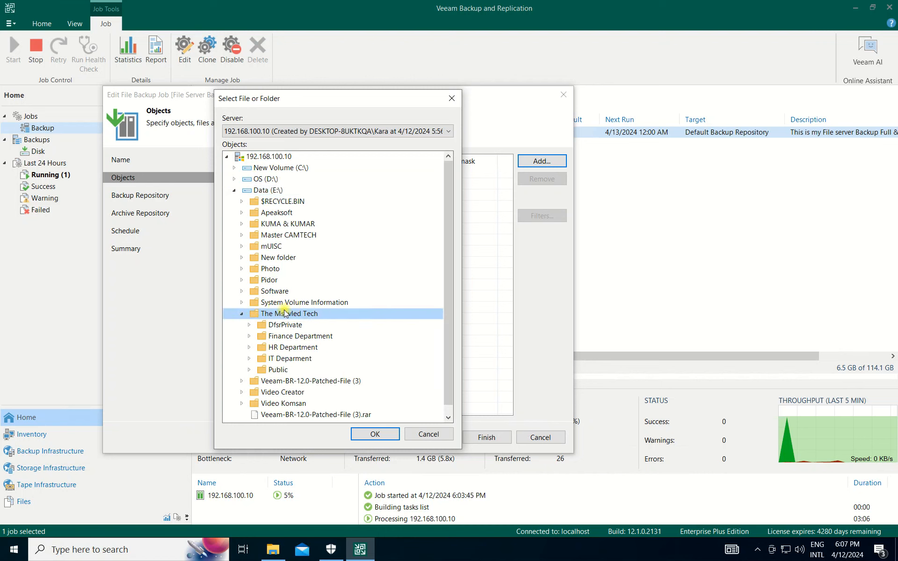
click(369, 433)
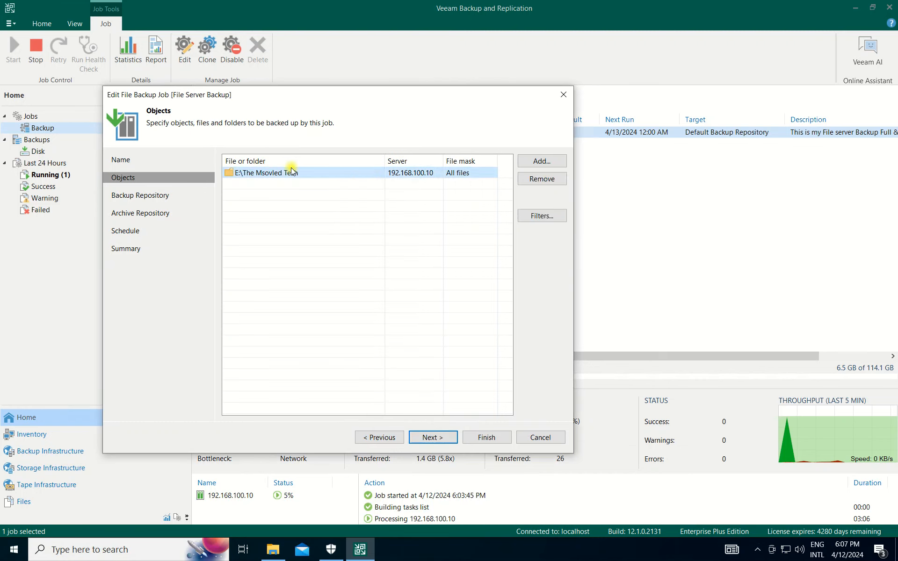
- Keep the job's repository, archive and schedule settings, apply the configuration, review the source item, and finish editing without running the job
click(439, 438)
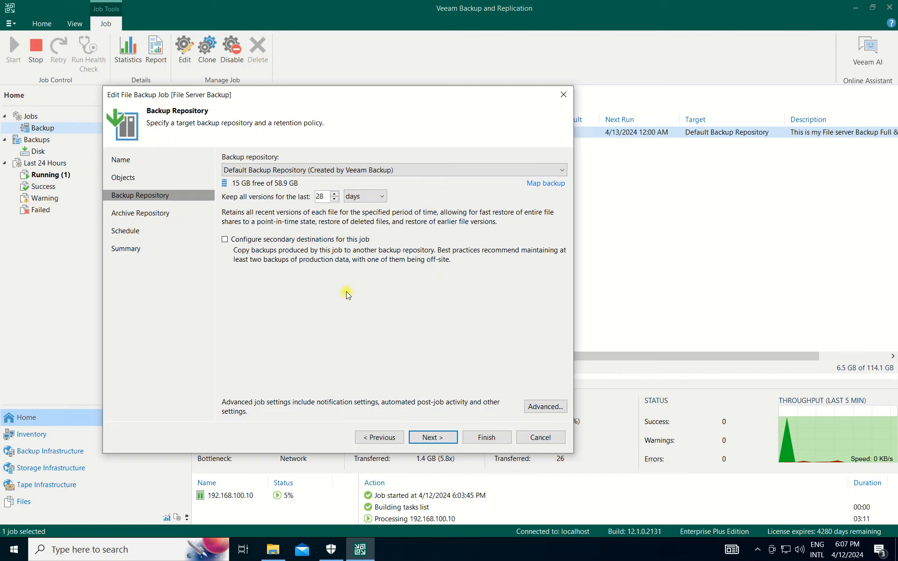
click(428, 437)
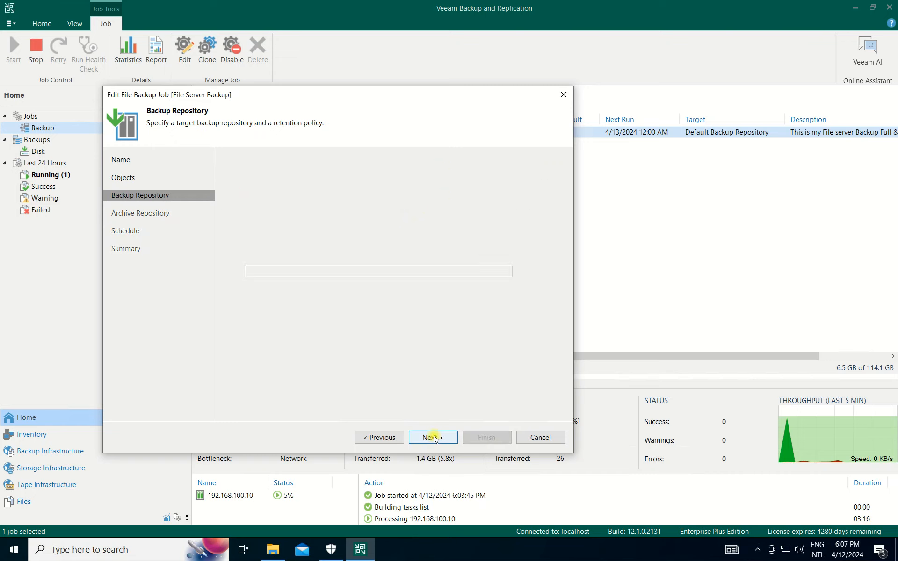
click(443, 436)
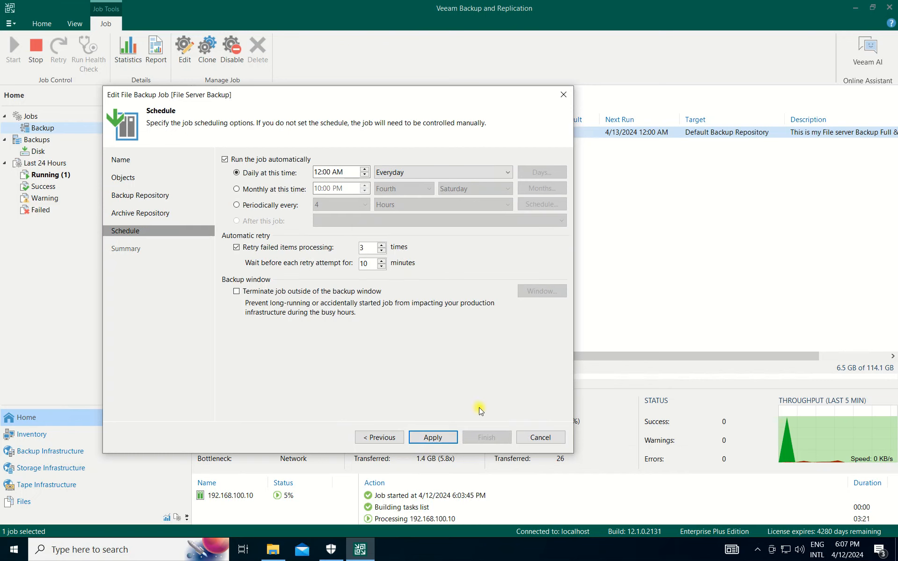
click(433, 437)
click(490, 440)
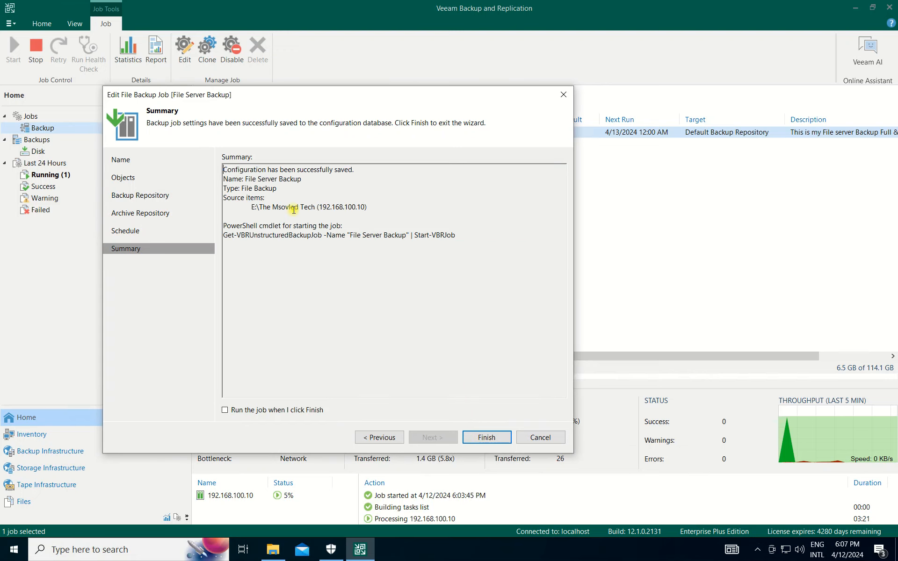
drag(272, 208, 318, 207)
click(486, 438)
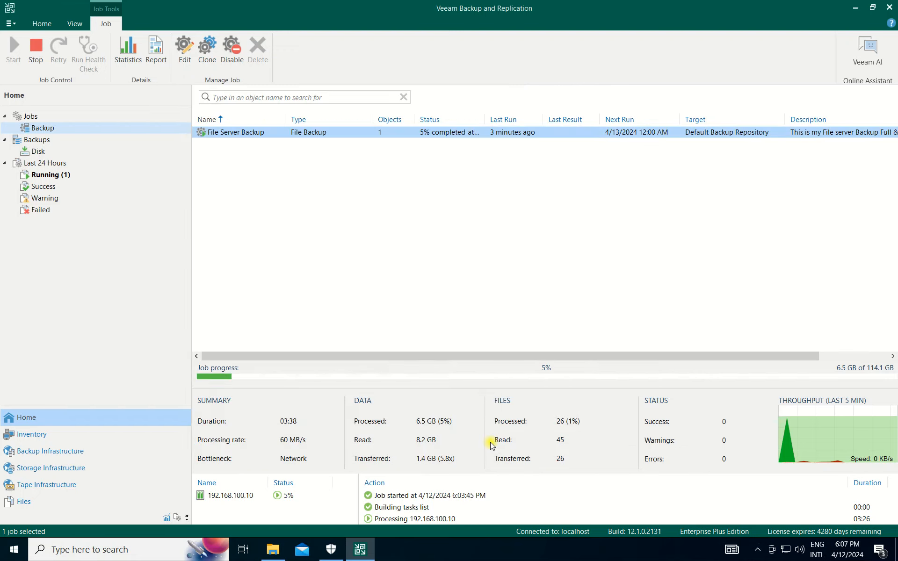
- Stop the running File Server Backup job gracefully and request its immediate termination as well
right_click(294, 133)
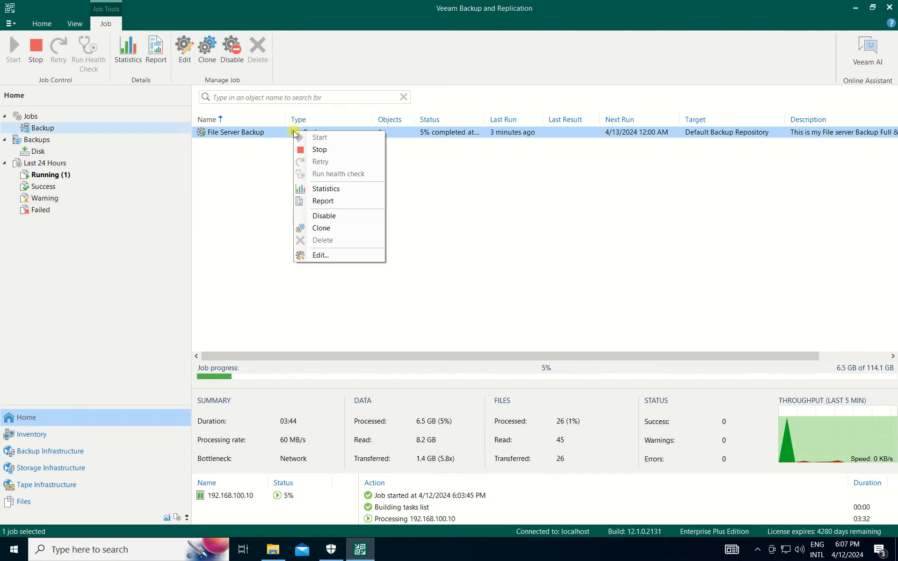
click(346, 149)
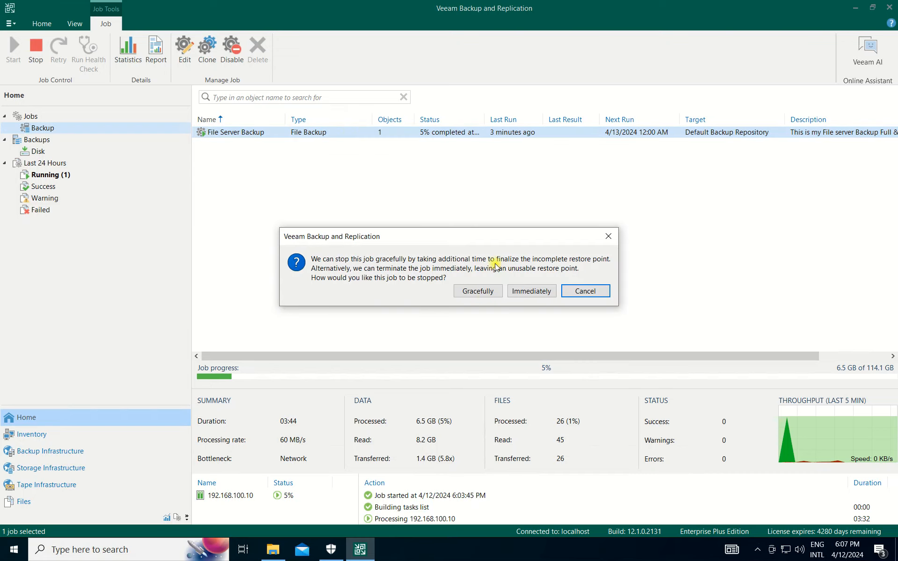
click(478, 292)
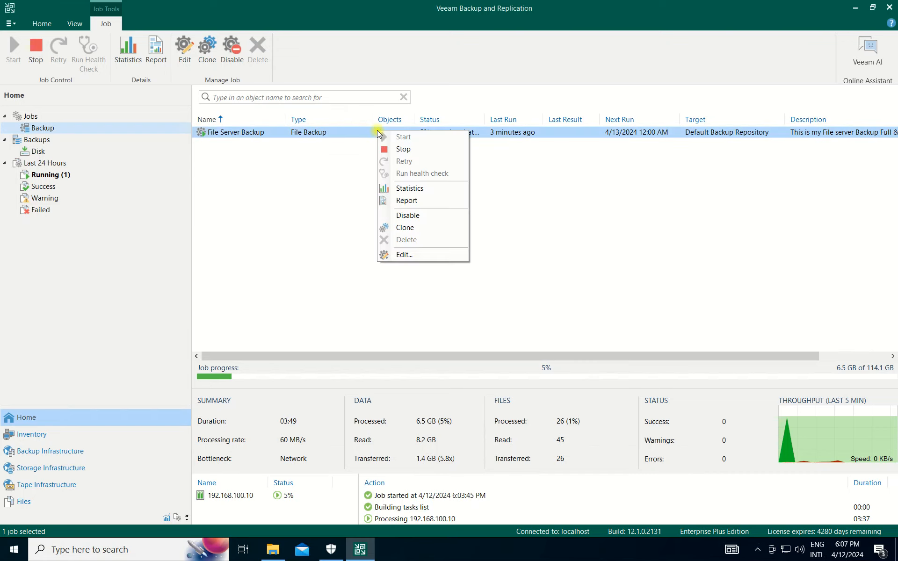
click(402, 148)
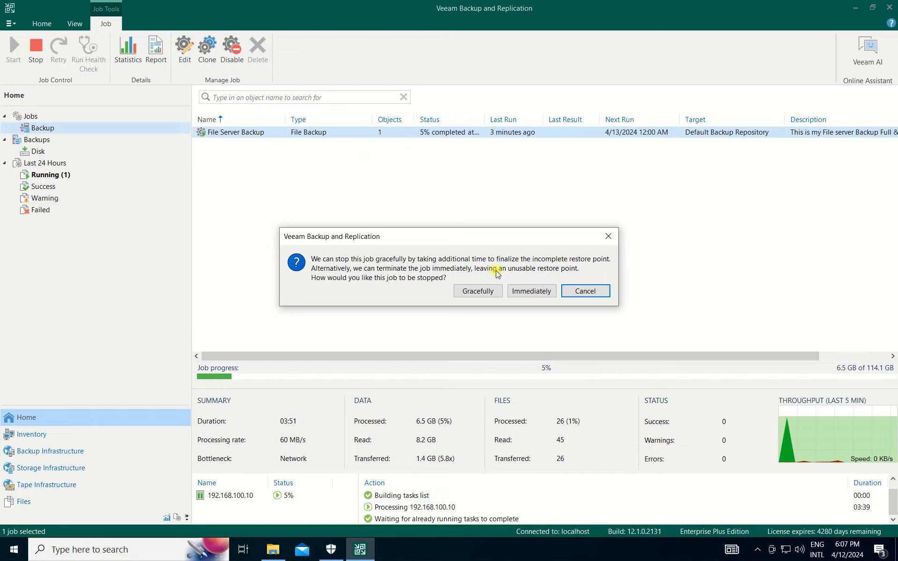
click(537, 291)
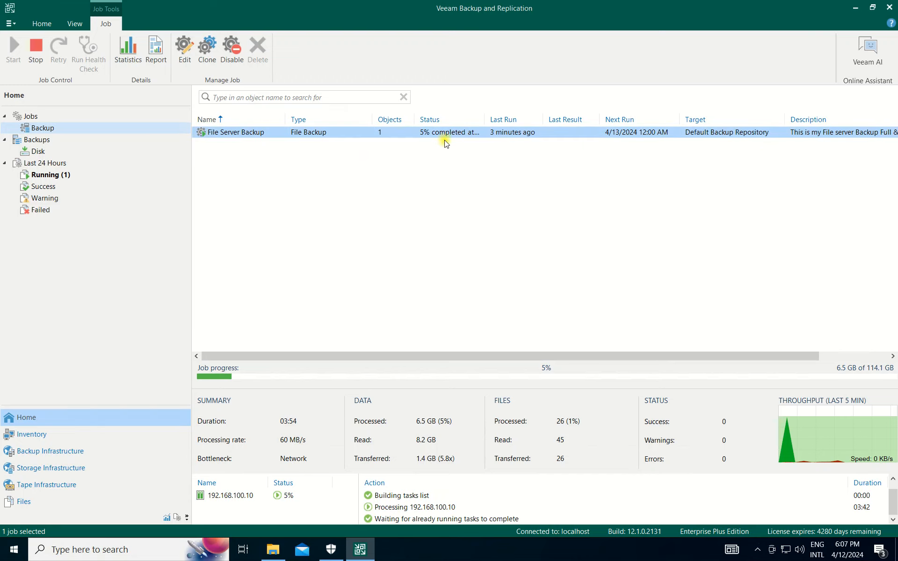
- Disable the File Server Backup job, check its progress statistics while disabled, and re-enable it
right_click(339, 135)
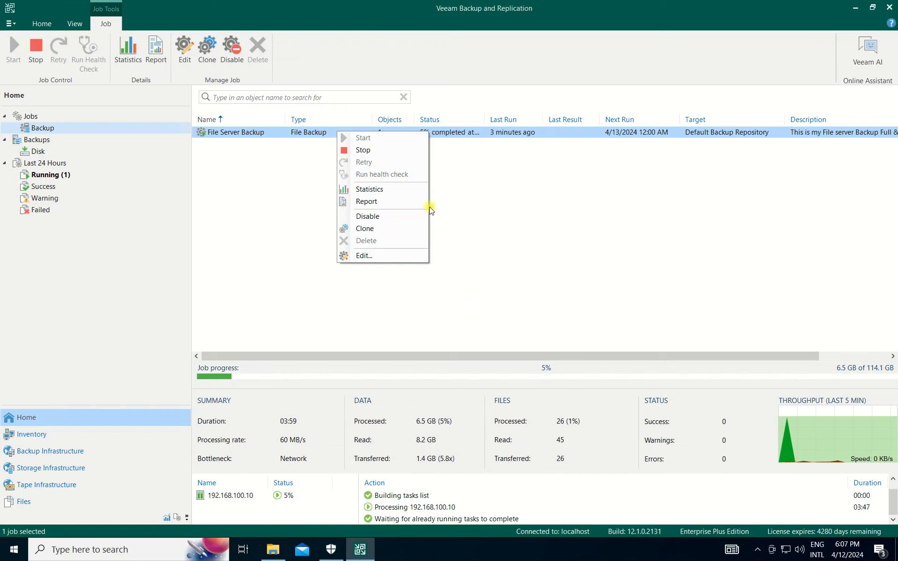
click(381, 216)
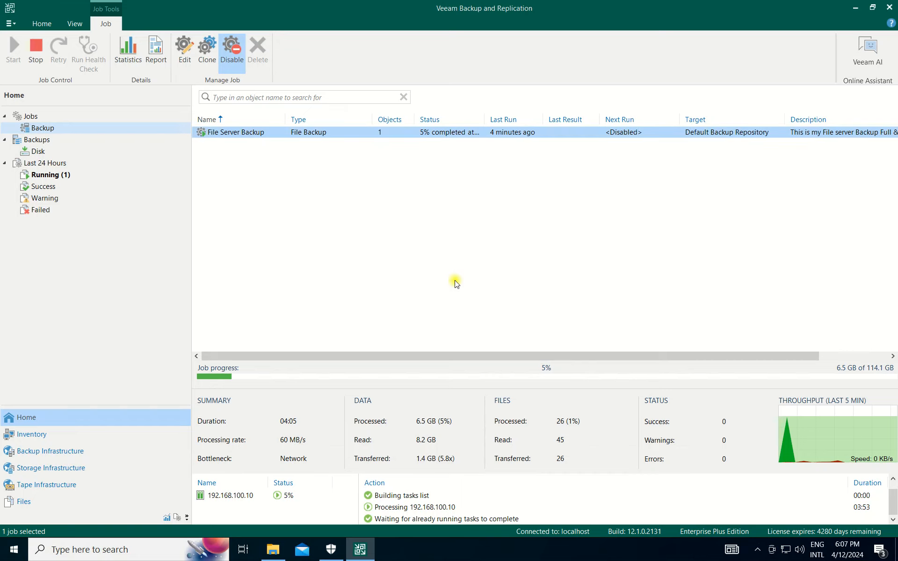
click(32, 117)
click(40, 128)
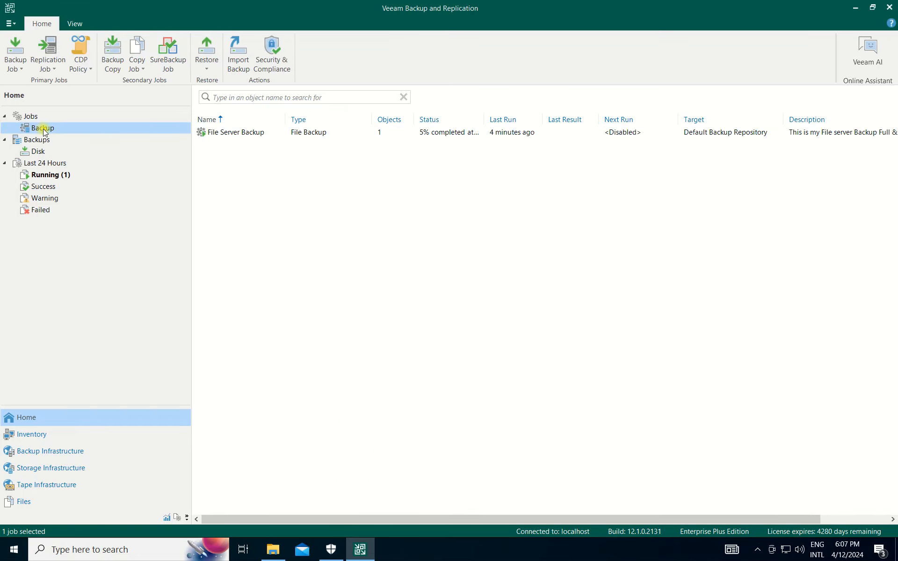
click(368, 133)
right_click(368, 134)
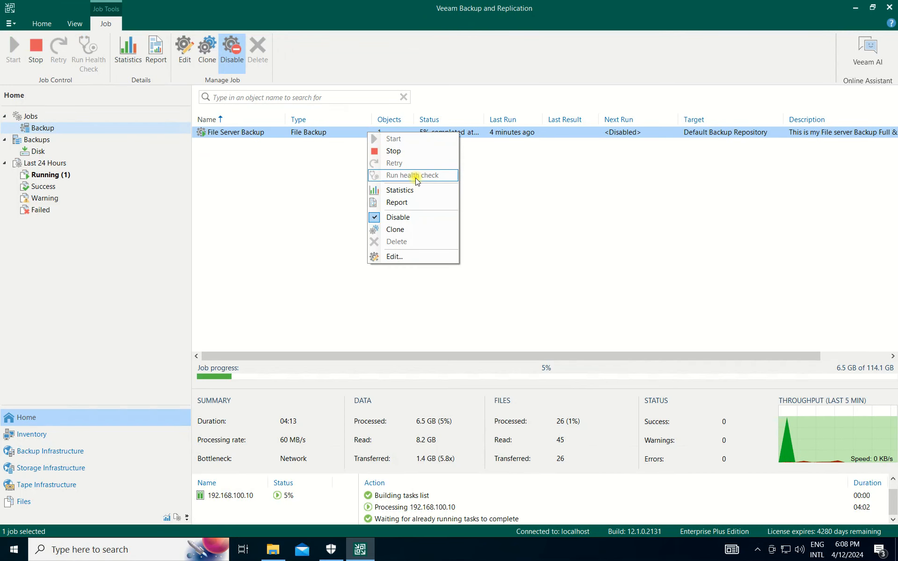
click(298, 132)
double_click(293, 132)
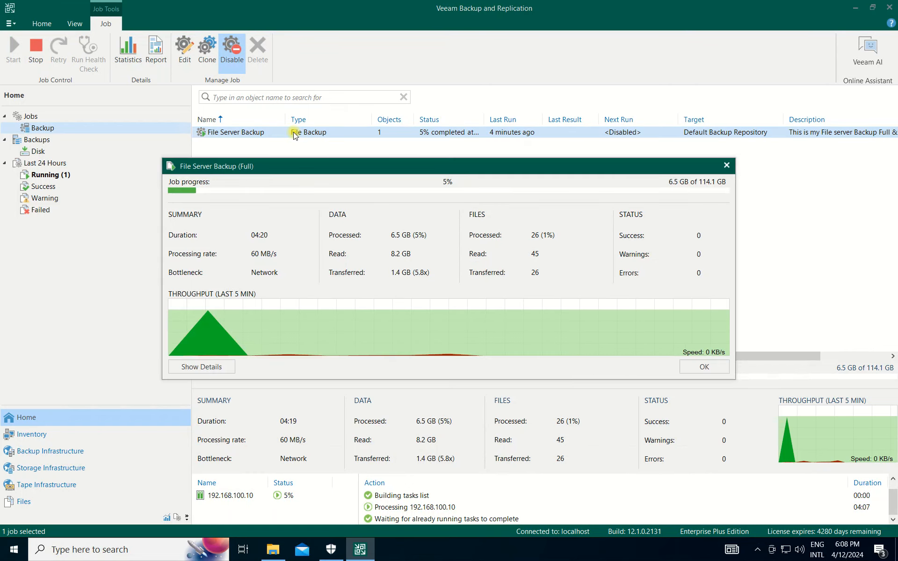
click(727, 166)
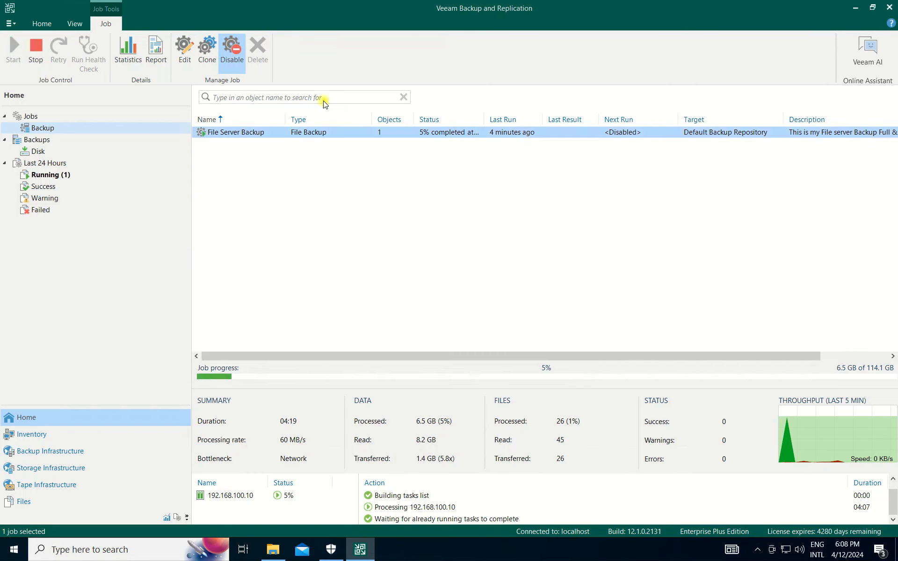
click(233, 52)
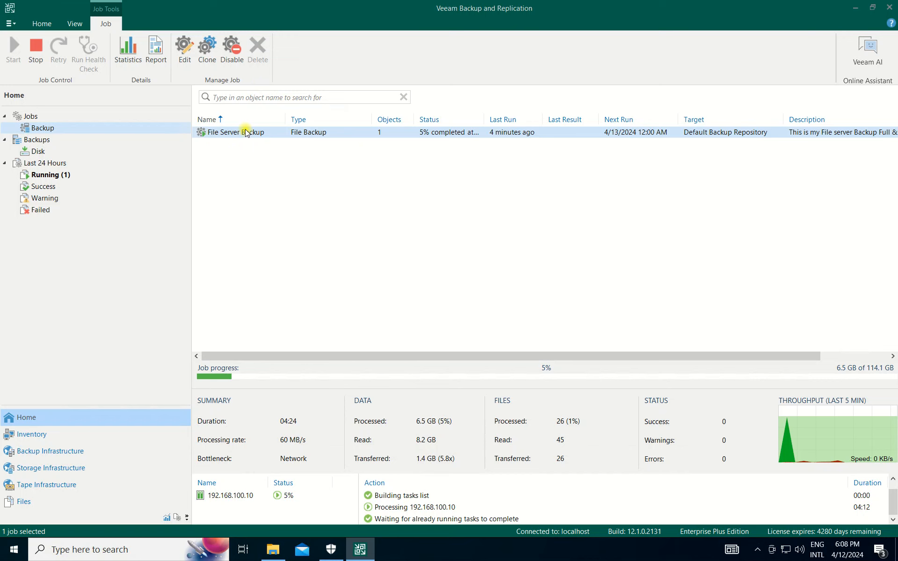
- Request a graceful stop of the running File Server Backup job, followed by a request for immediate termination
click(35, 50)
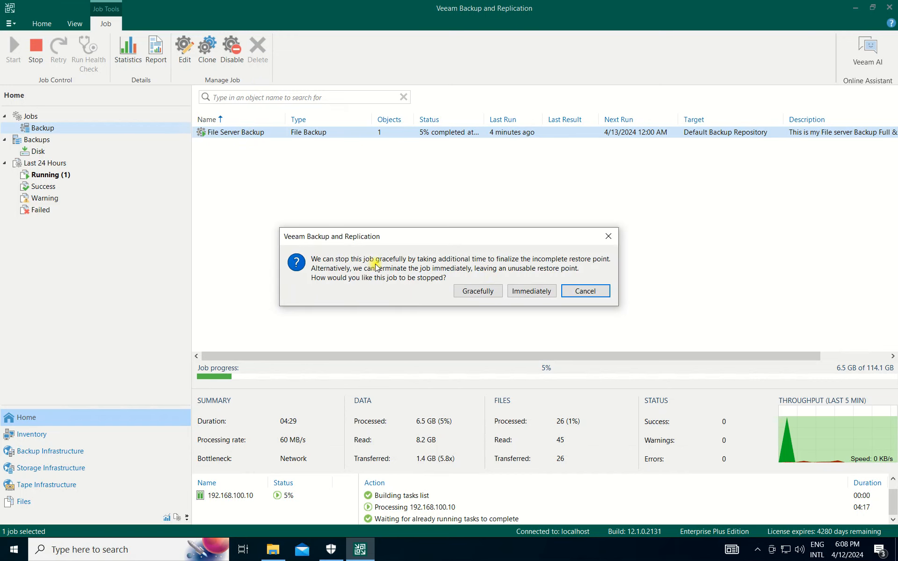
click(479, 291)
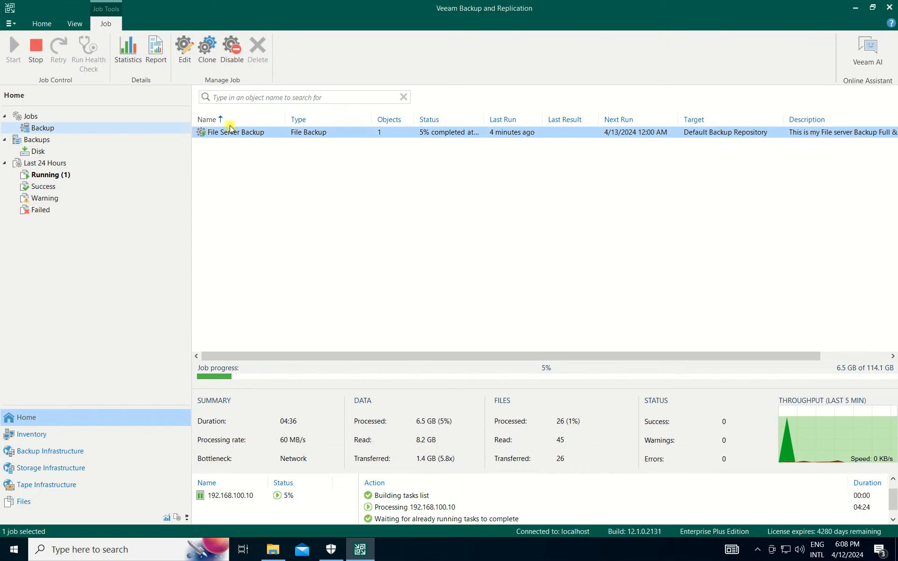
click(36, 47)
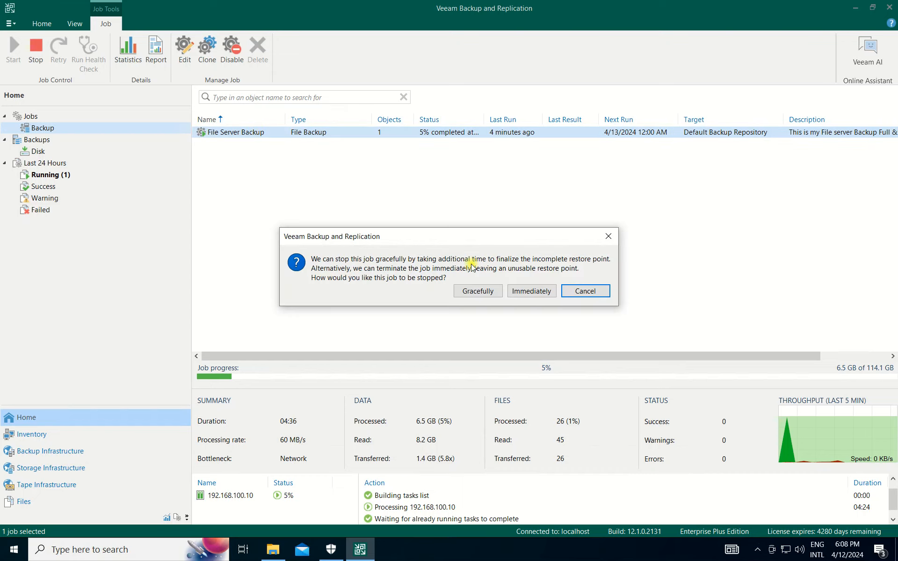
click(517, 291)
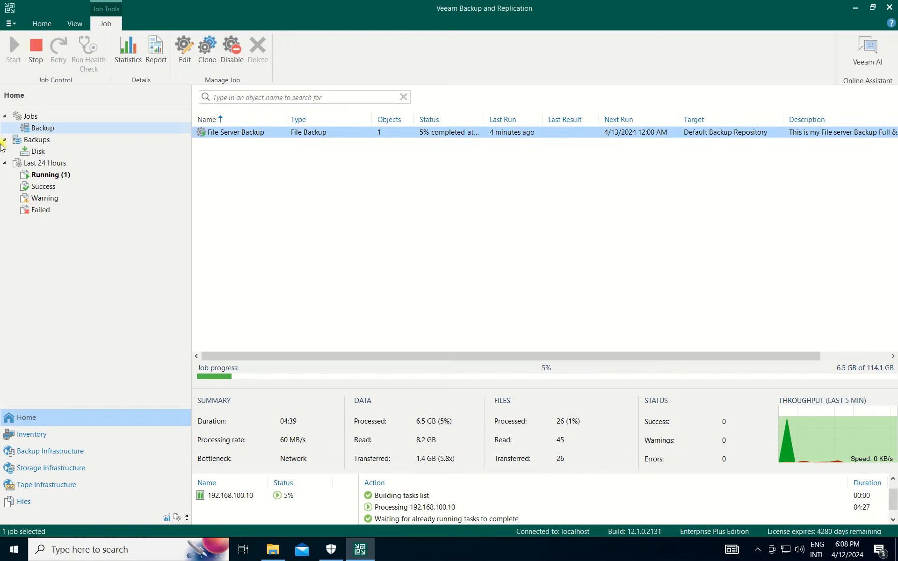
- Reselect File Server Backup among the backup jobs and terminate its current run immediately
click(30, 118)
click(37, 127)
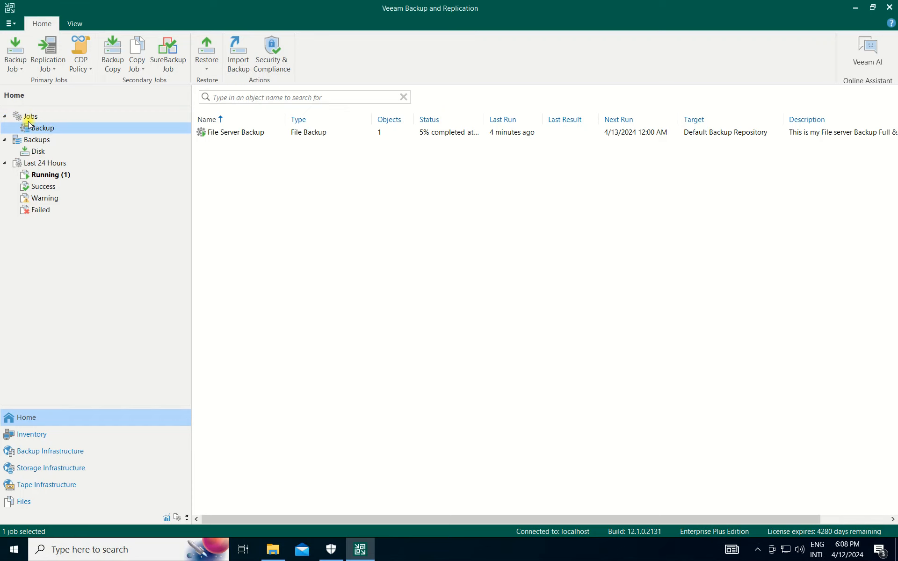
click(261, 132)
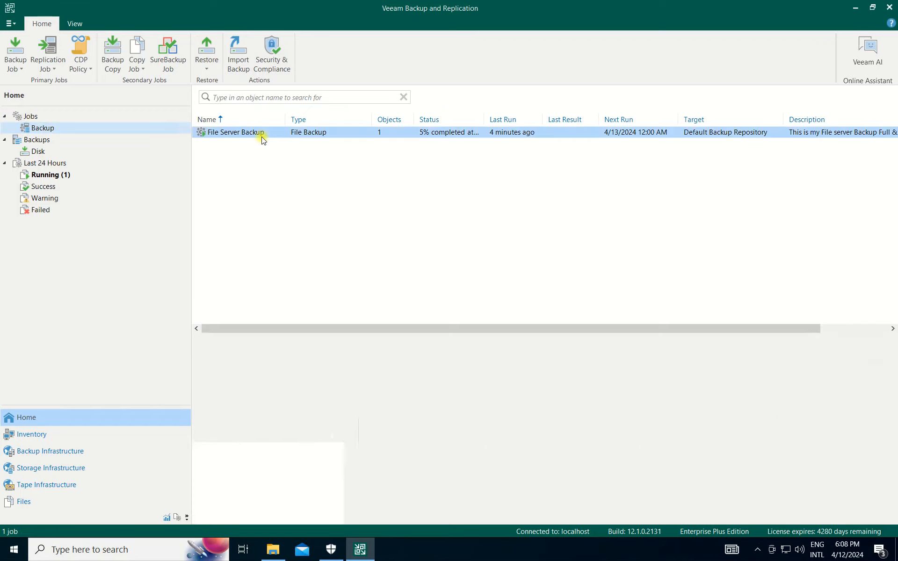
right_click(262, 135)
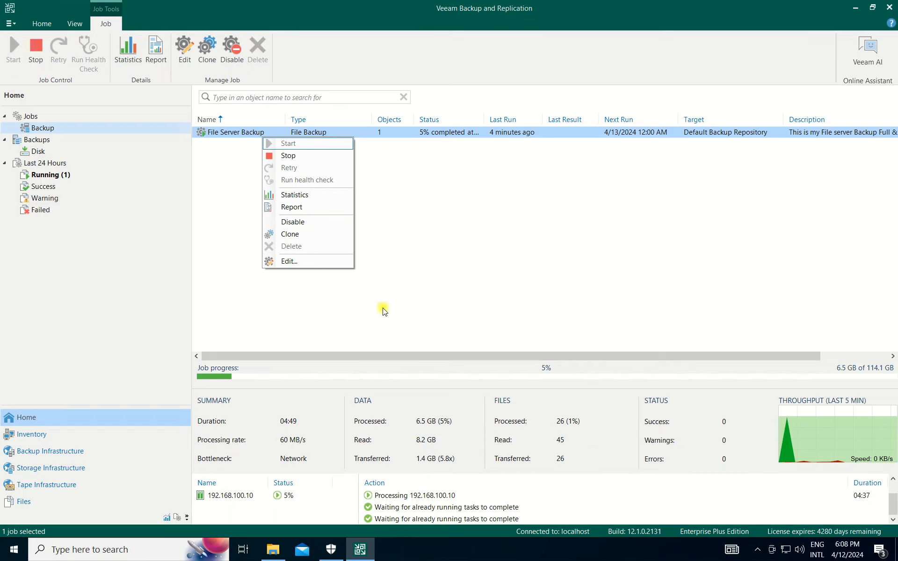
click(301, 156)
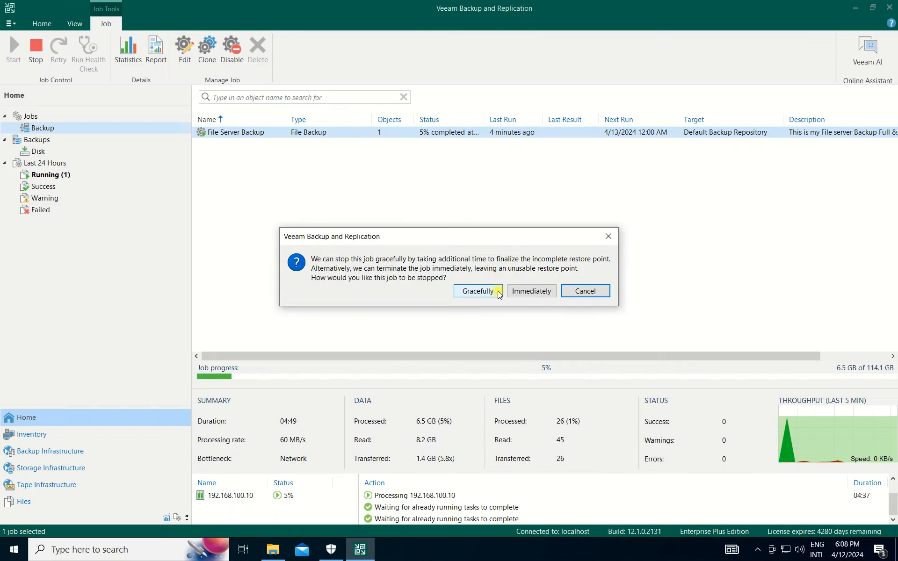
click(535, 293)
click(33, 117)
right_click(32, 115)
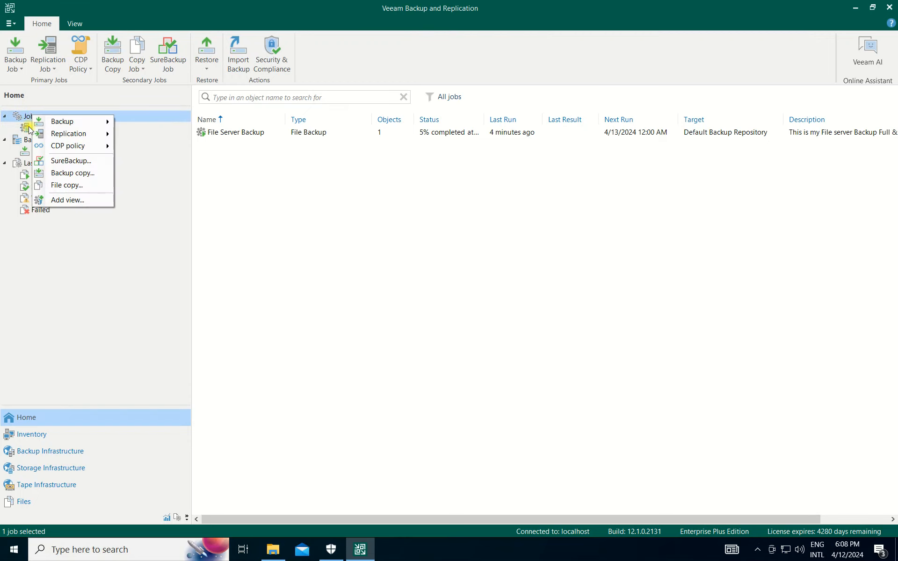
click(29, 128)
right_click(29, 128)
click(30, 116)
click(31, 117)
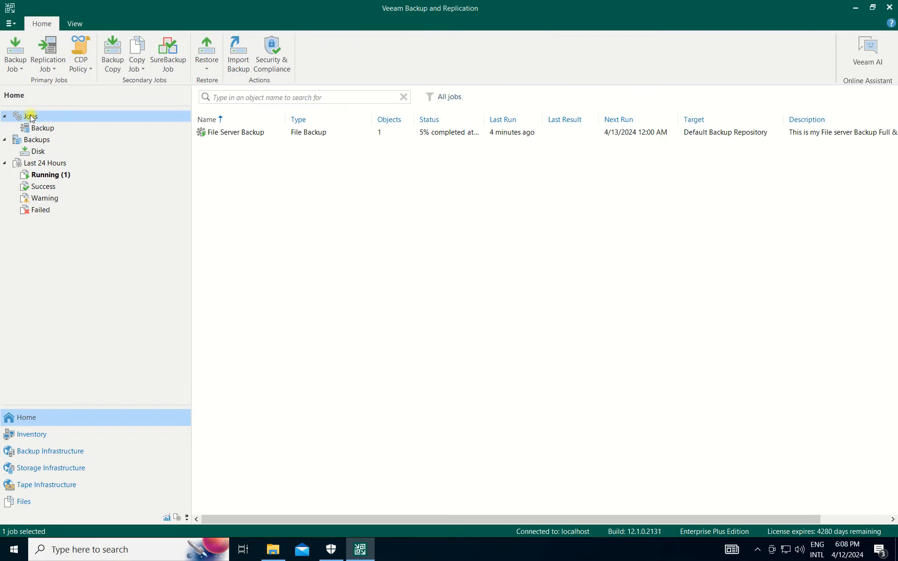
click(438, 132)
- Create a new file backup job named File Backup2 and proceed to its object selection
right_click(30, 117)
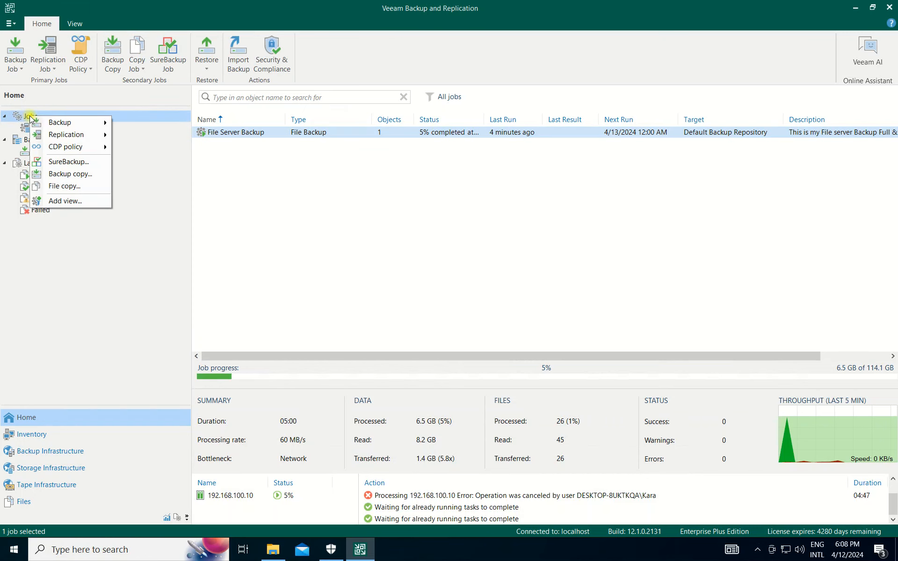
mouse_move(89, 122)
click(145, 208)
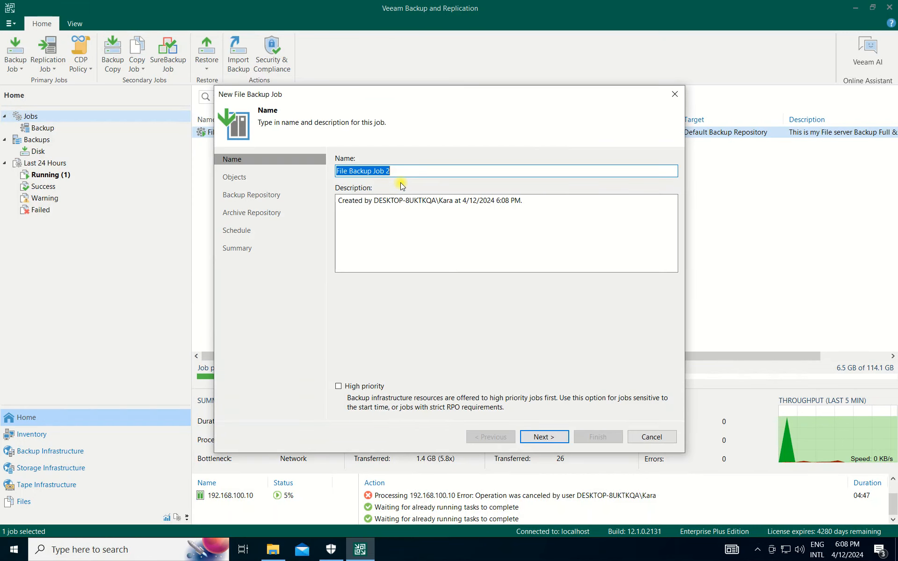
click(411, 172)
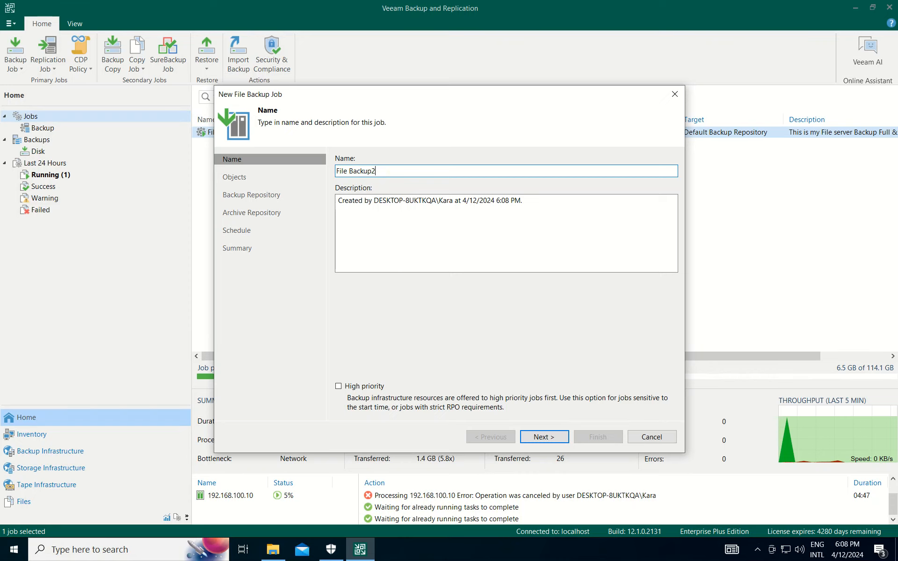
click(541, 438)
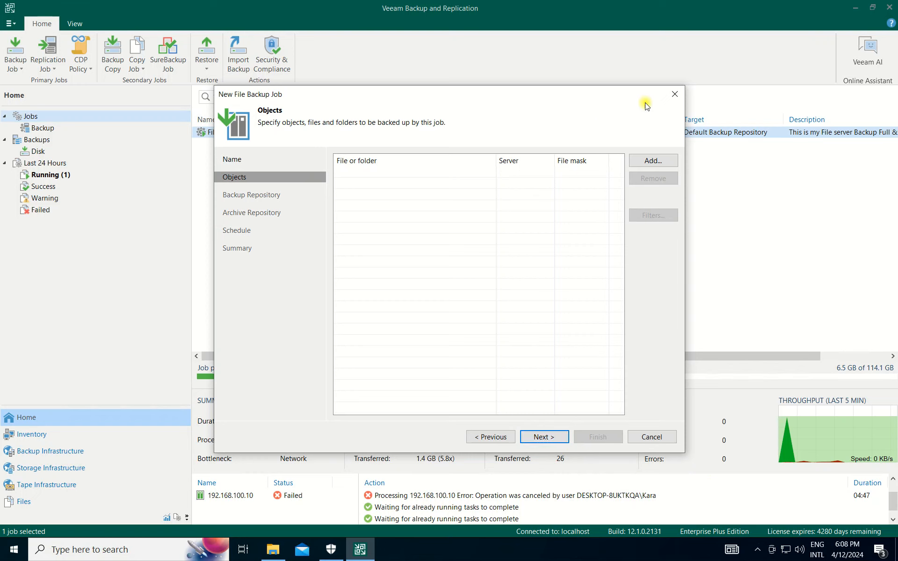
- Add the folder The Msovled Tech from drive E: of server 192.168.100.10 to the new job's objects
click(646, 161)
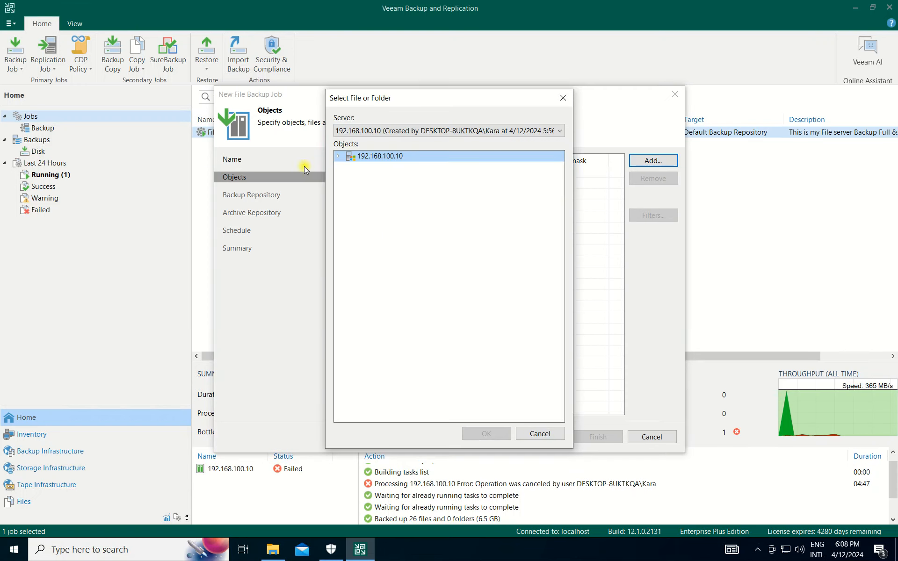
click(339, 158)
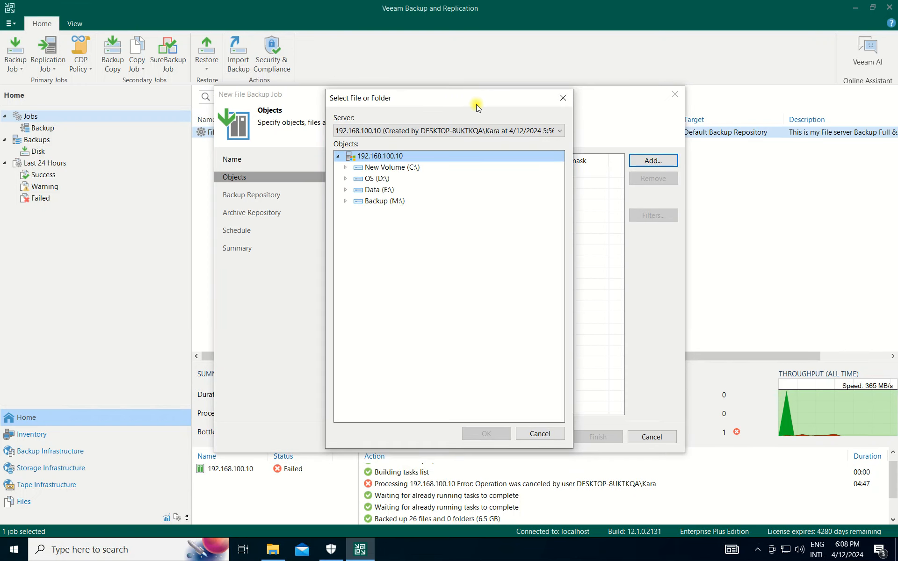
drag(476, 102, 343, 132)
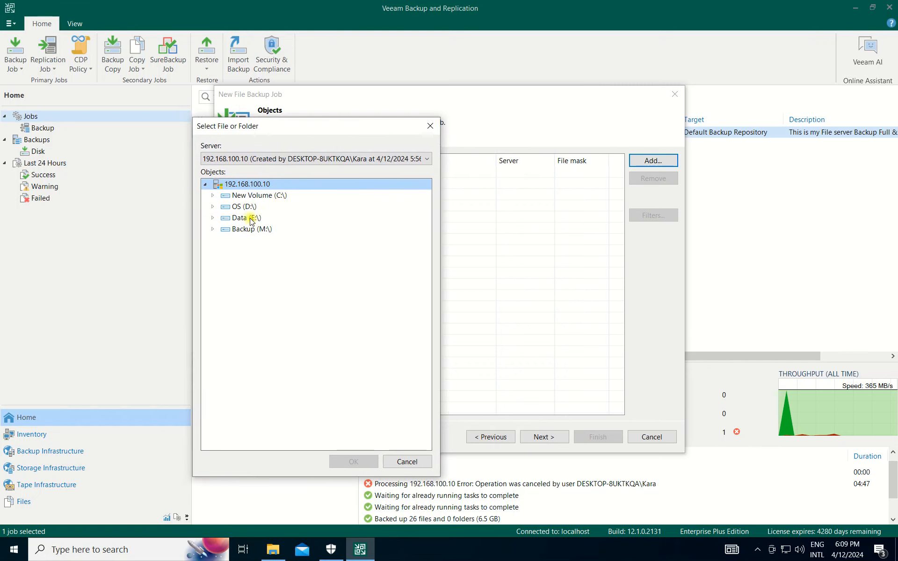
click(222, 219)
click(213, 218)
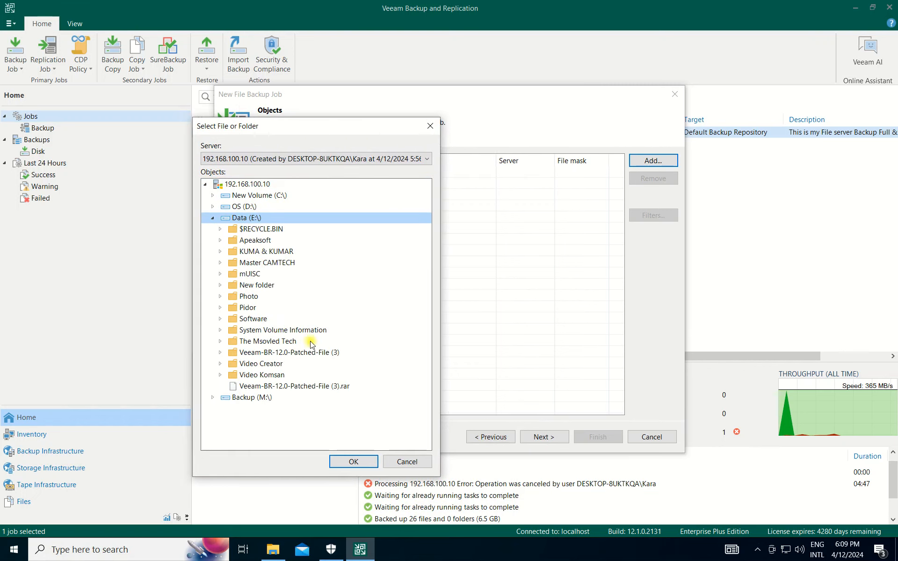
click(262, 342)
click(220, 343)
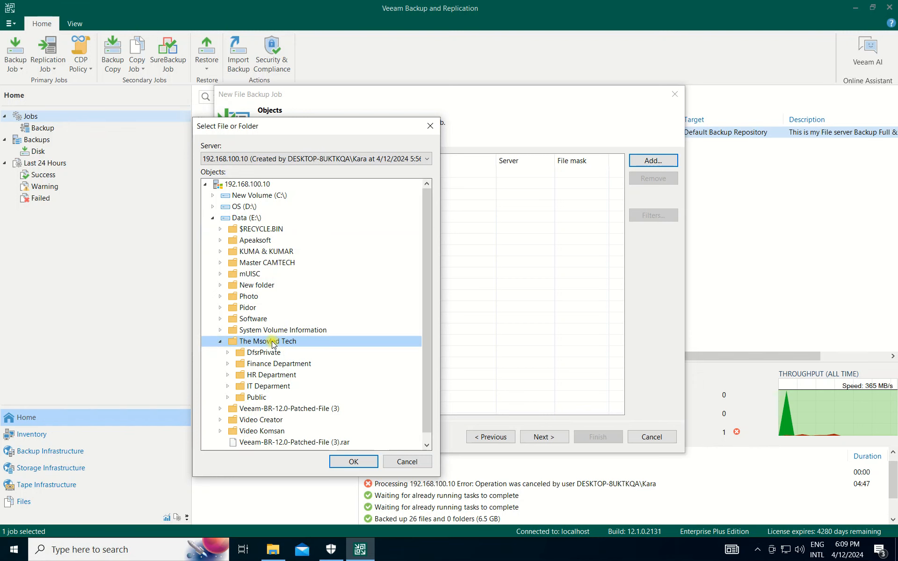
click(350, 465)
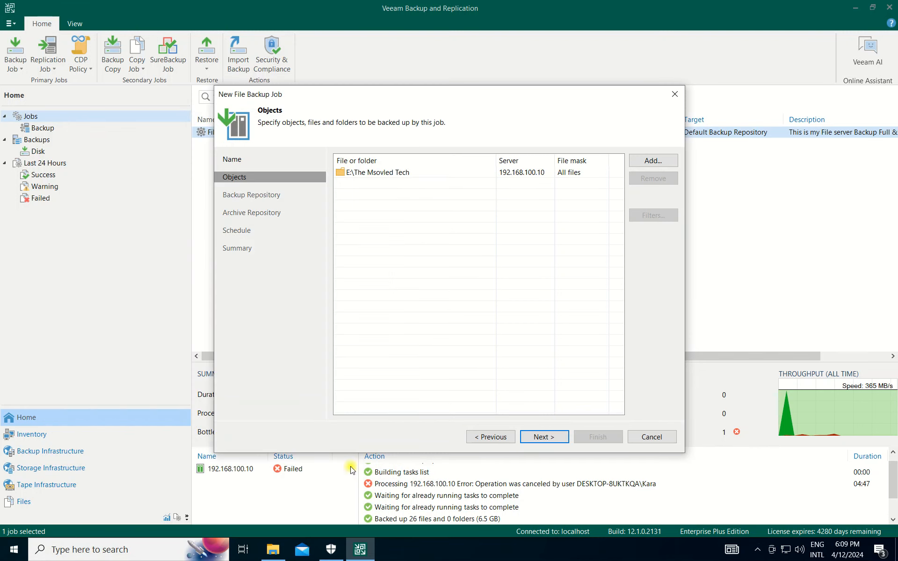
- Accept the Default Backup Repository with 28 days of version retention and leave archiving off for the new job
click(540, 437)
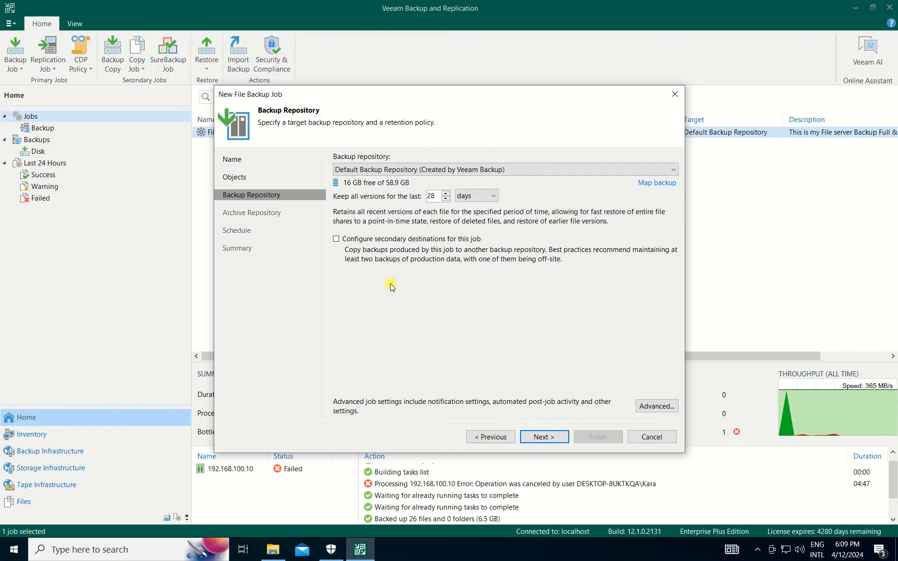
click(547, 437)
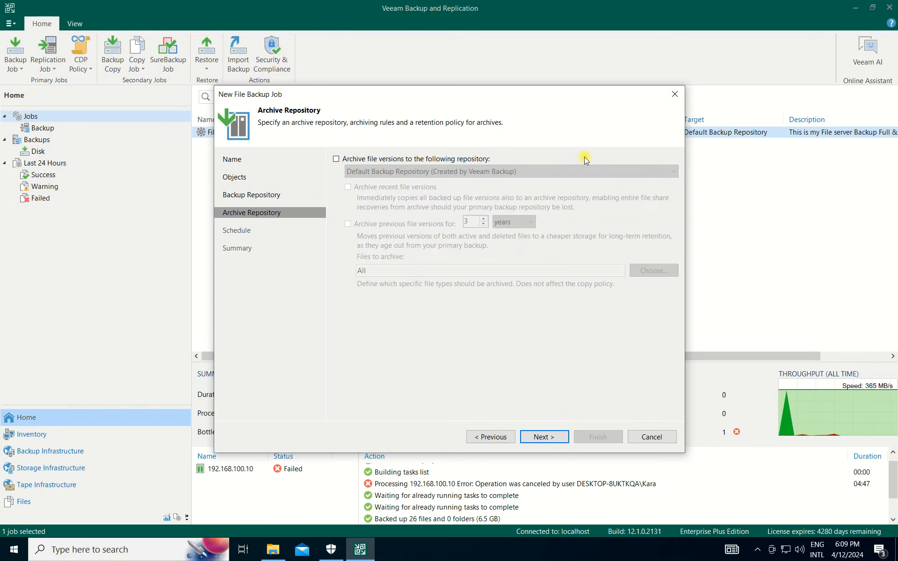
click(560, 437)
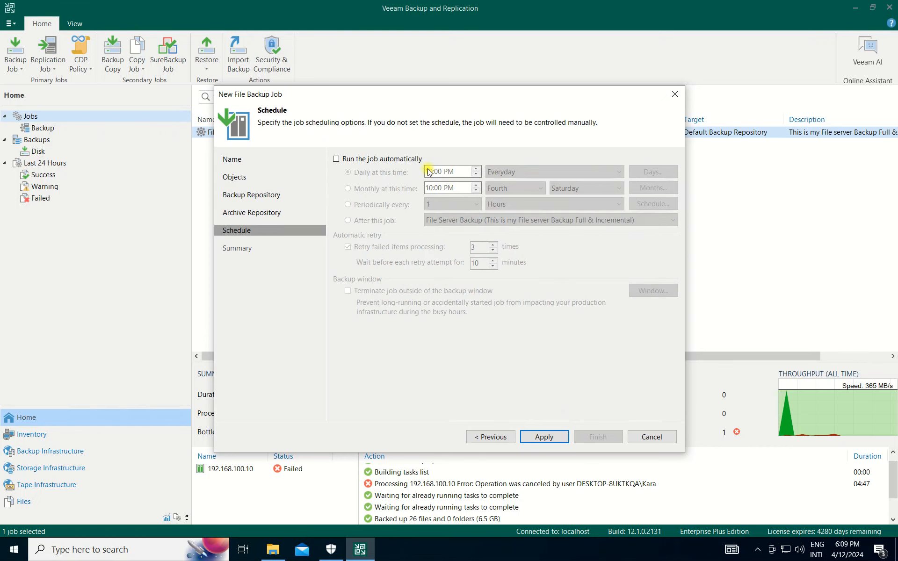
- Schedule the new job to run automatically every day at 12:00 AM, apply it, and finish the wizard without running the job
click(406, 159)
click(431, 172)
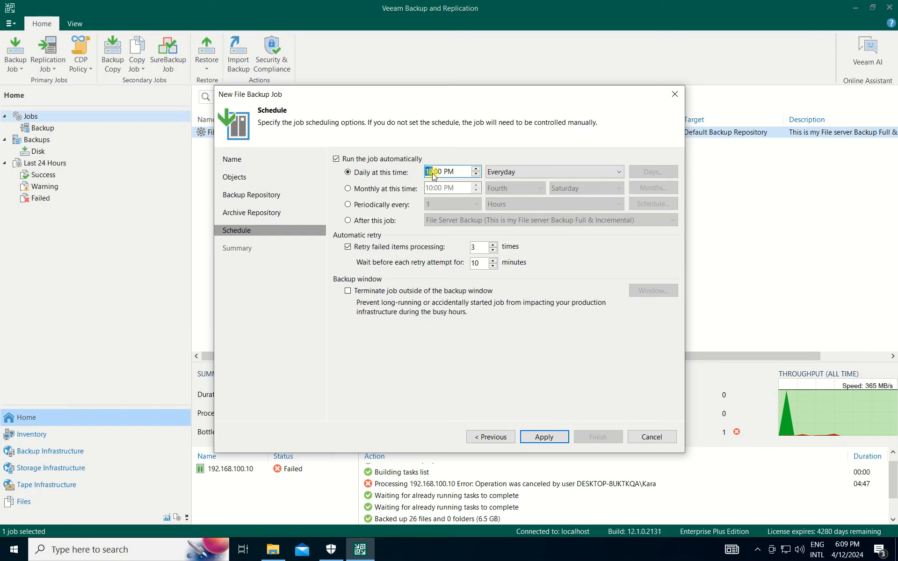
text(12)
click(448, 174)
click(533, 440)
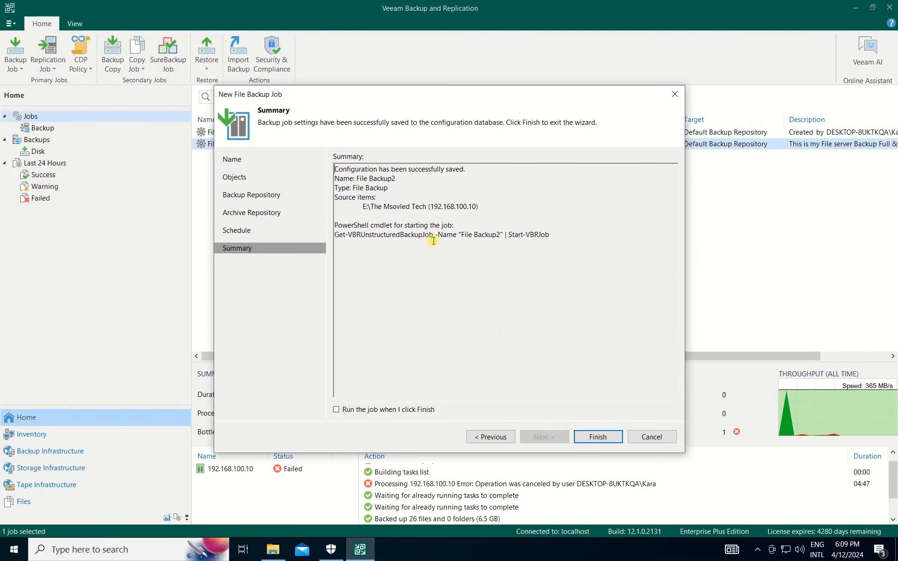
click(592, 438)
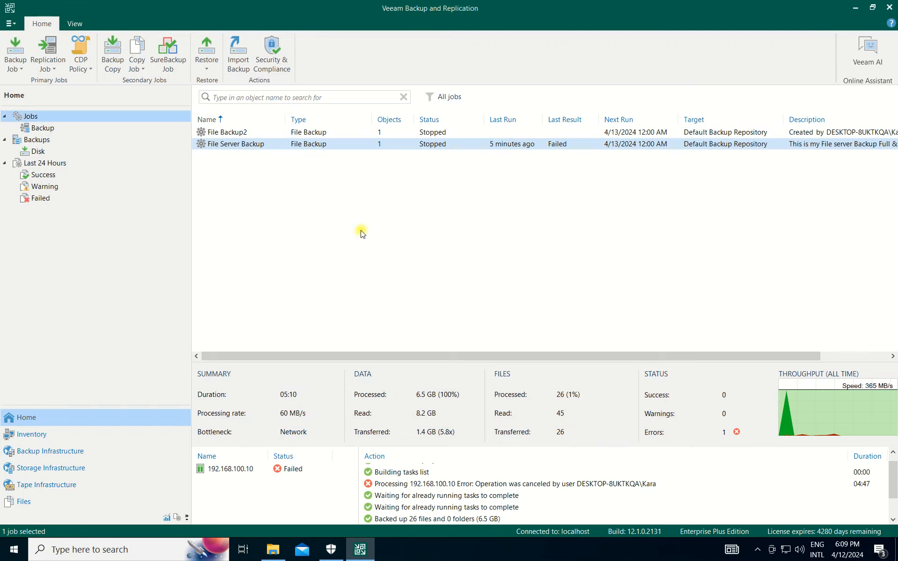
- Start the File Backup2 job
click(346, 131)
right_click(345, 129)
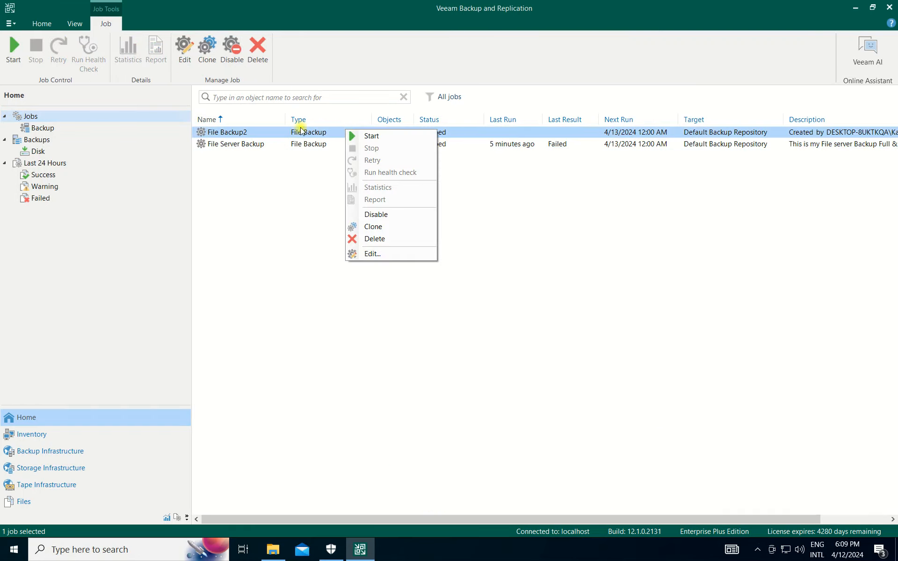
click(367, 136)
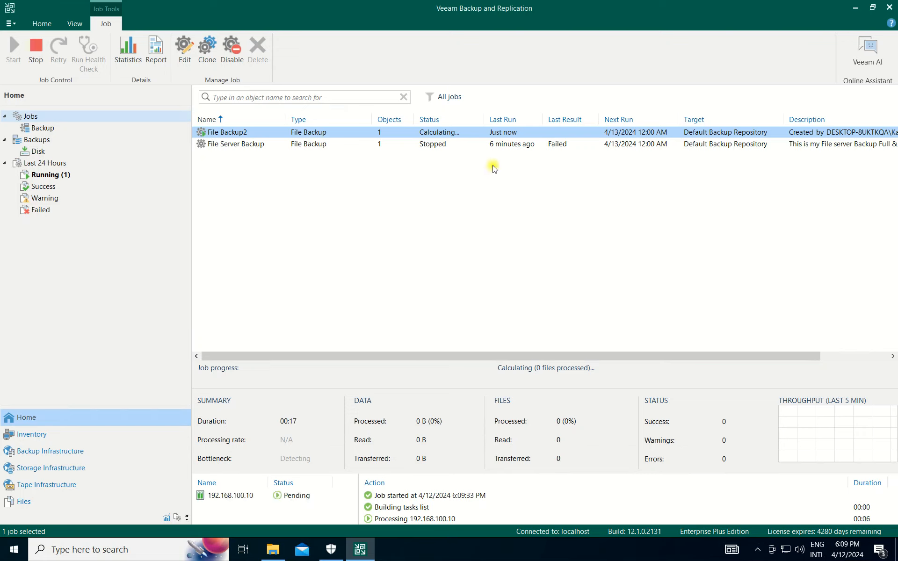
- Monitor File Backup2's progress, compare it with the File Server Backup job, and review the session actions for server 192.168.100.10
click(441, 145)
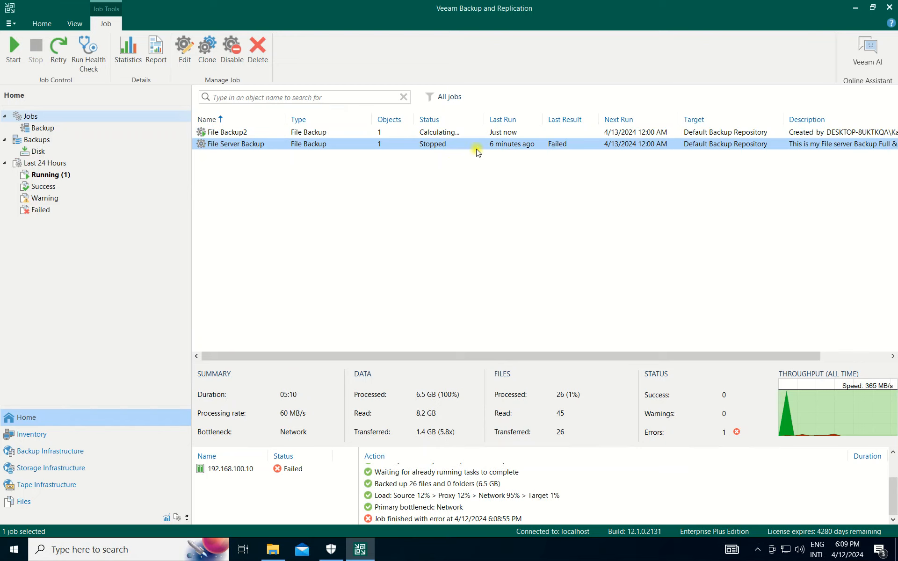
drag(807, 355, 446, 165)
click(399, 133)
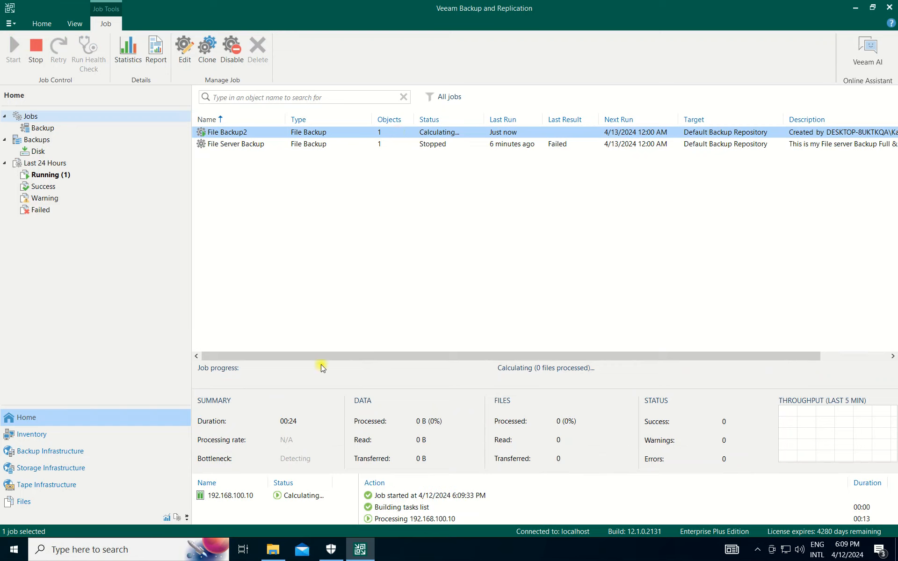
drag(323, 363, 323, 328)
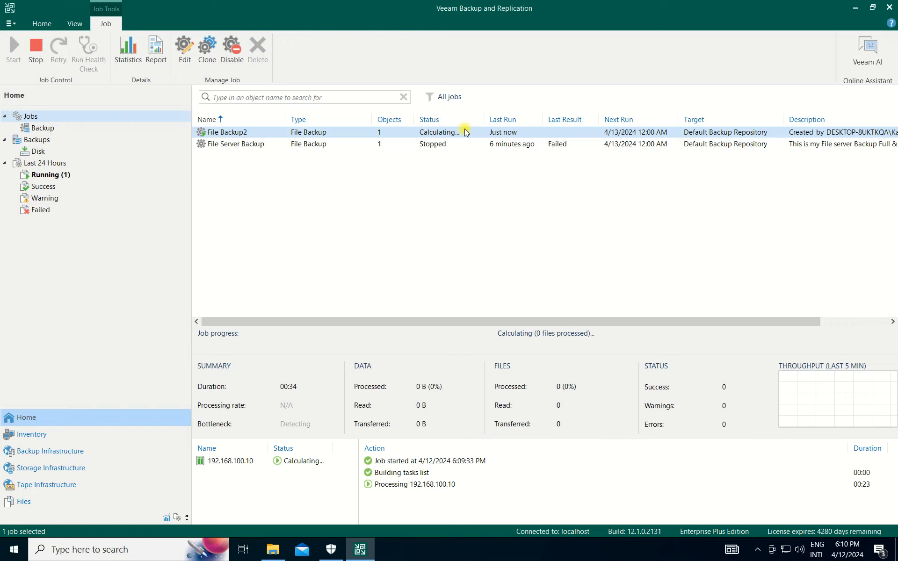
drag(403, 322, 351, 328)
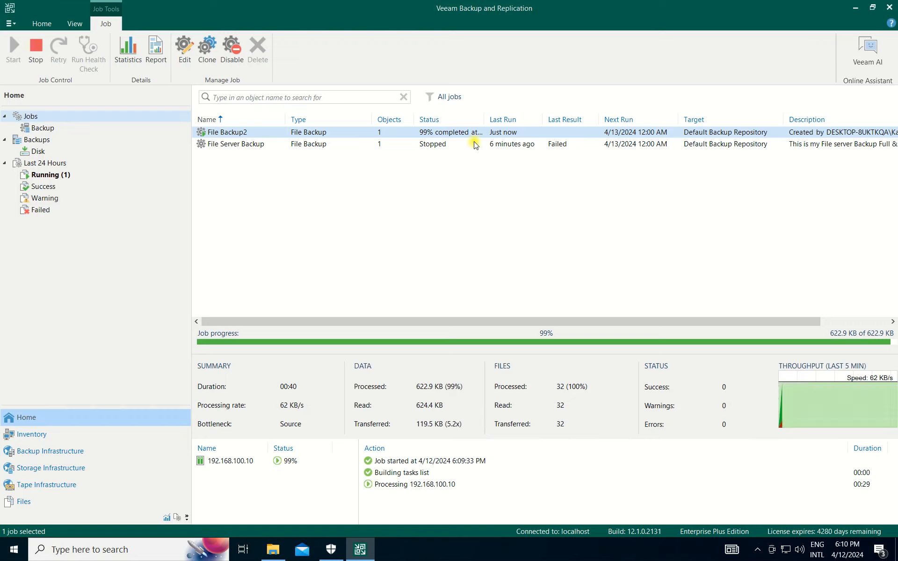
click(346, 145)
click(351, 133)
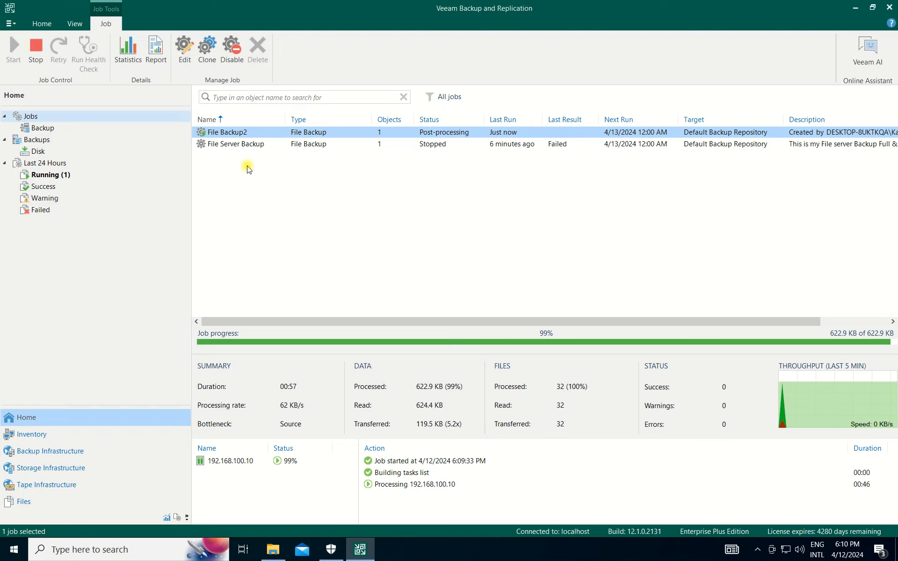
click(484, 144)
click(457, 132)
click(299, 461)
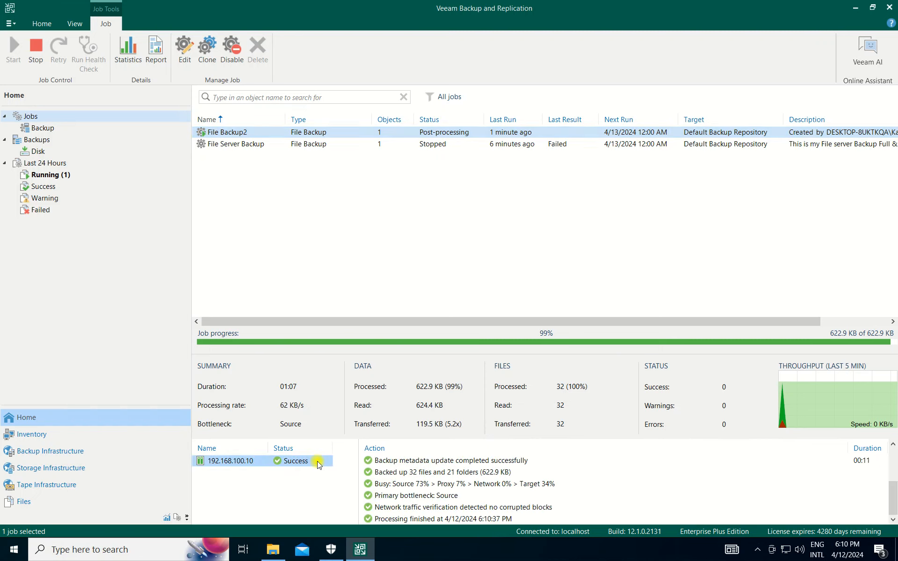
click(420, 462)
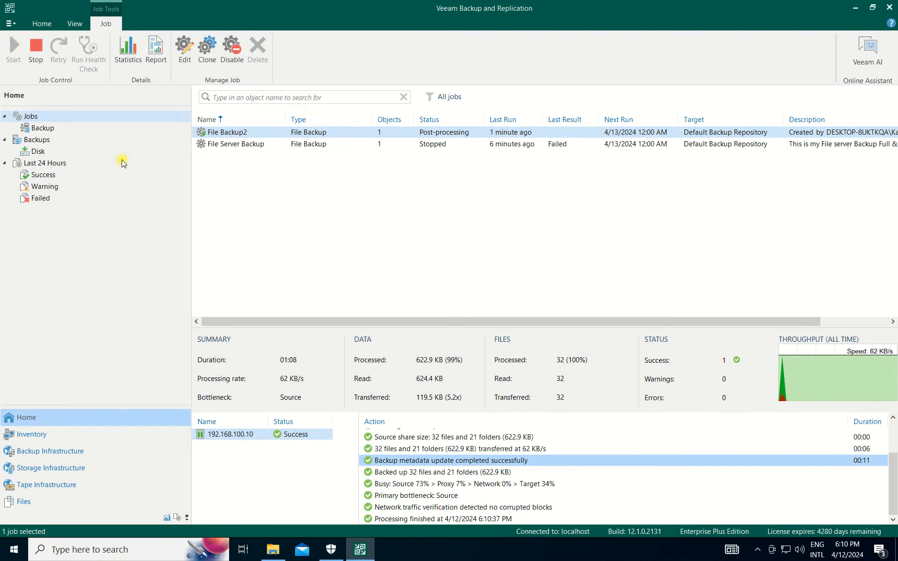
- Review File Backup2's session actions and last result, comparing them with those of the File Server Backup job
click(278, 132)
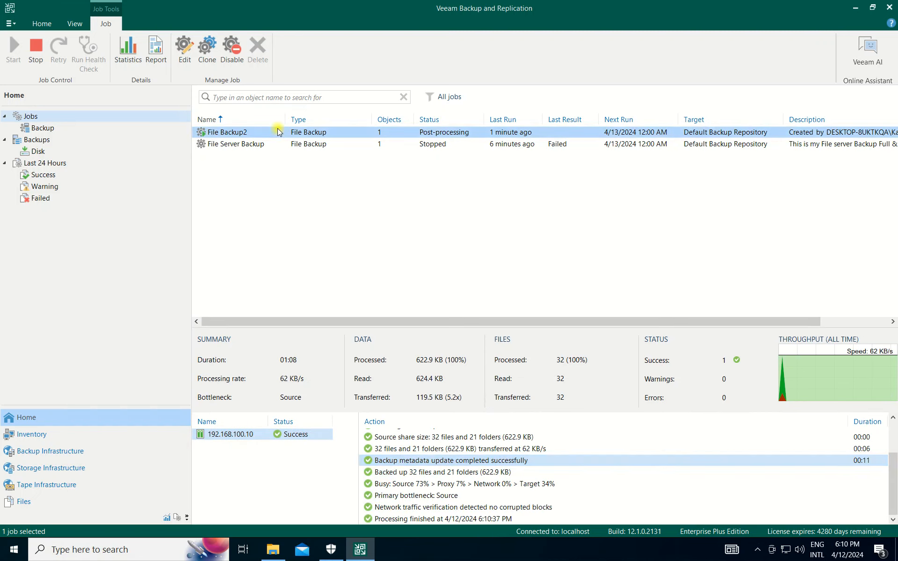
click(482, 448)
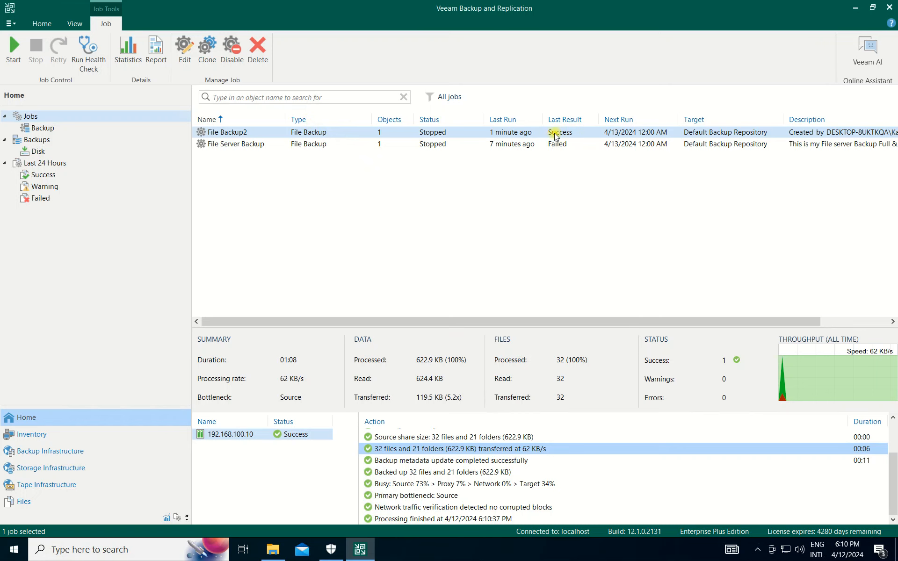
click(539, 145)
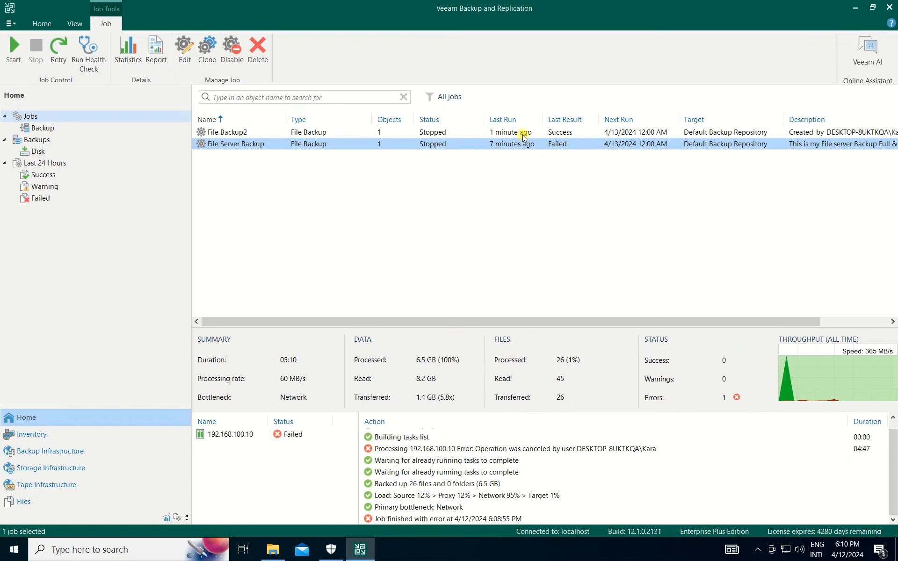
click(571, 135)
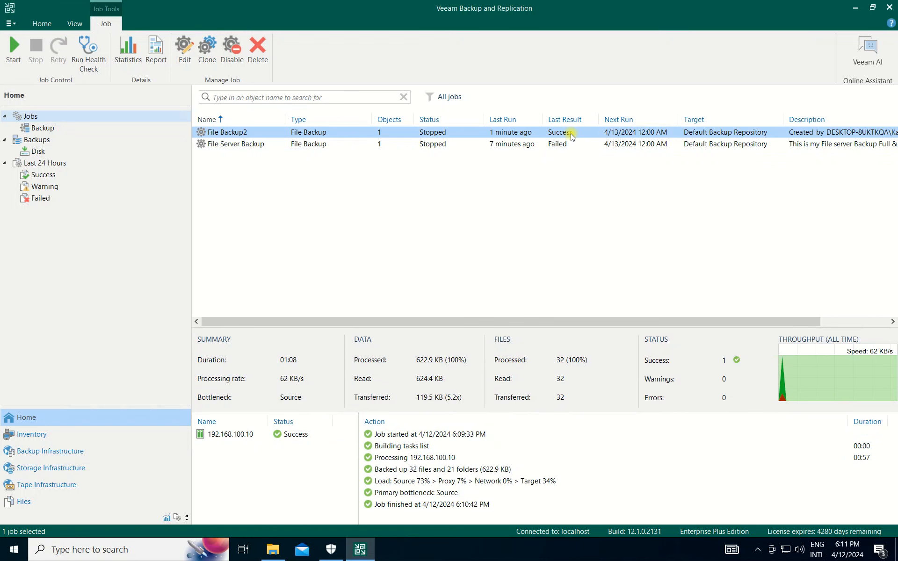
- Minimize the backup console, refresh the desktop, and open the network path \\192.168.100.10 through the Run dialog
click(855, 8)
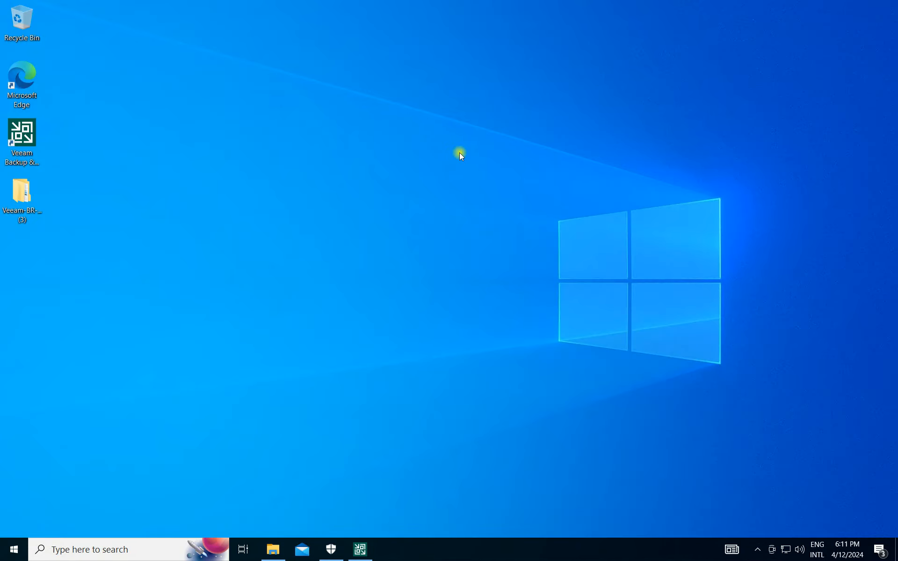
right_click(262, 122)
click(292, 160)
key(super+r)
text(\\)
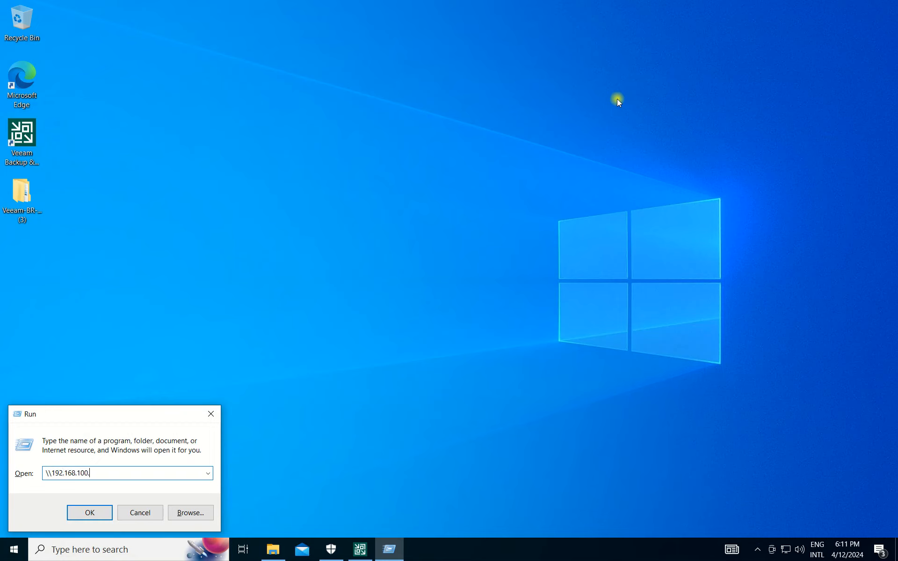
key(Return)
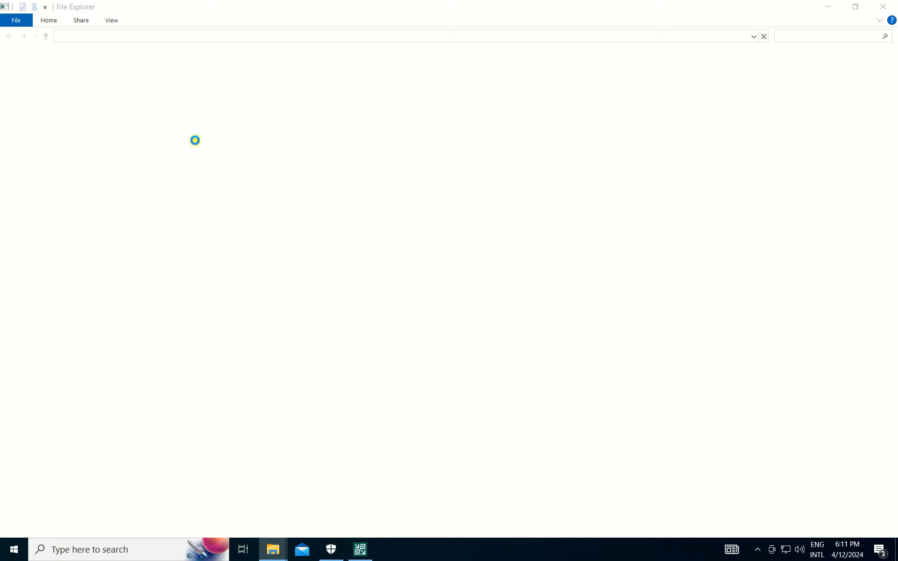
- Sign in to 192.168.100.10 with the user name itadministrator and the account password
text(itad)
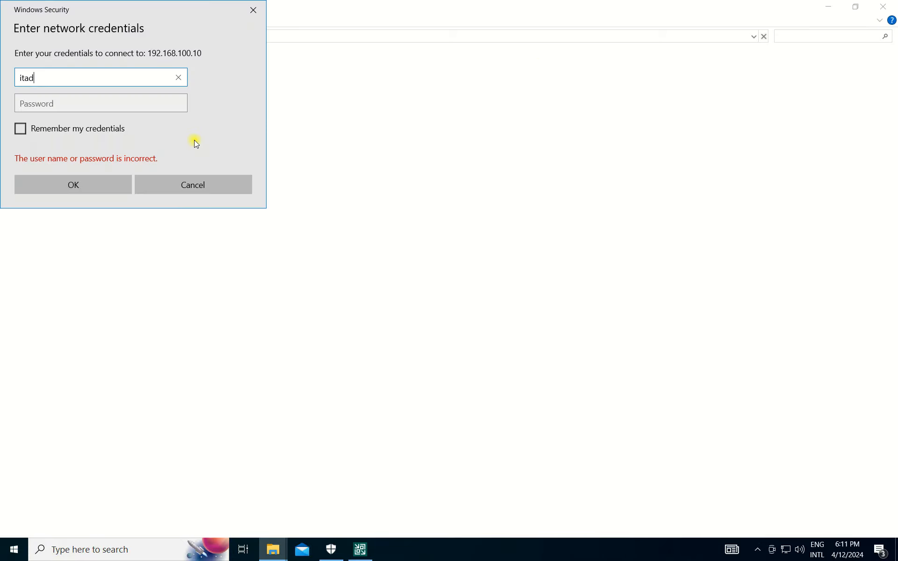
text(ministra)
key(BackSpace)
text(rator)
key(Tab)
text(p•••••••••)
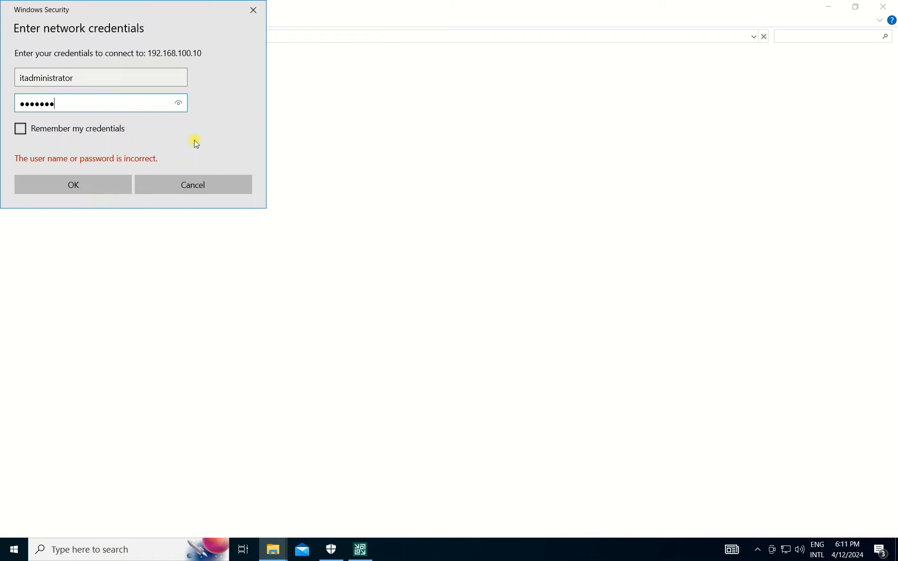
key(Return)
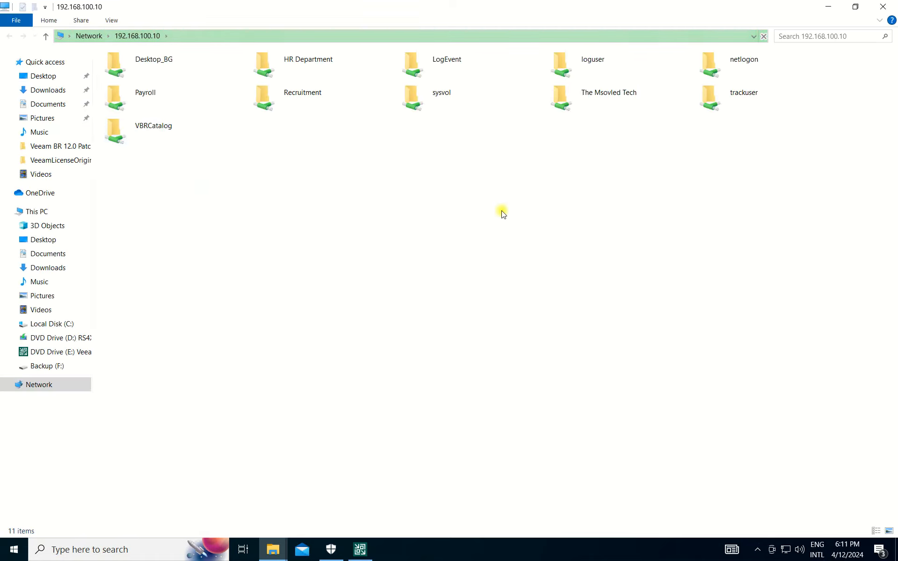
- Open The Msovled Tech share, signing in as itadministrator with the account password and having the credentials remembered
click(608, 83)
double_click(608, 83)
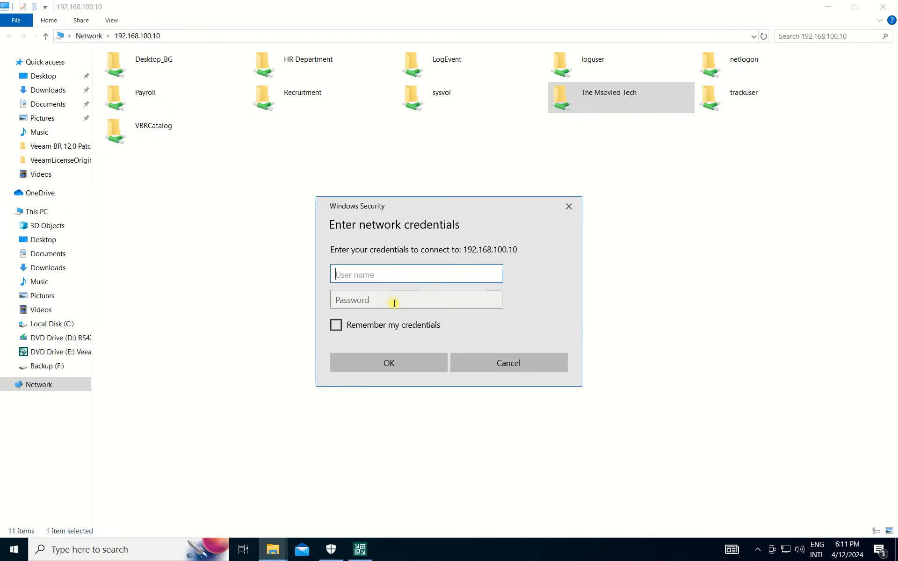
click(336, 324)
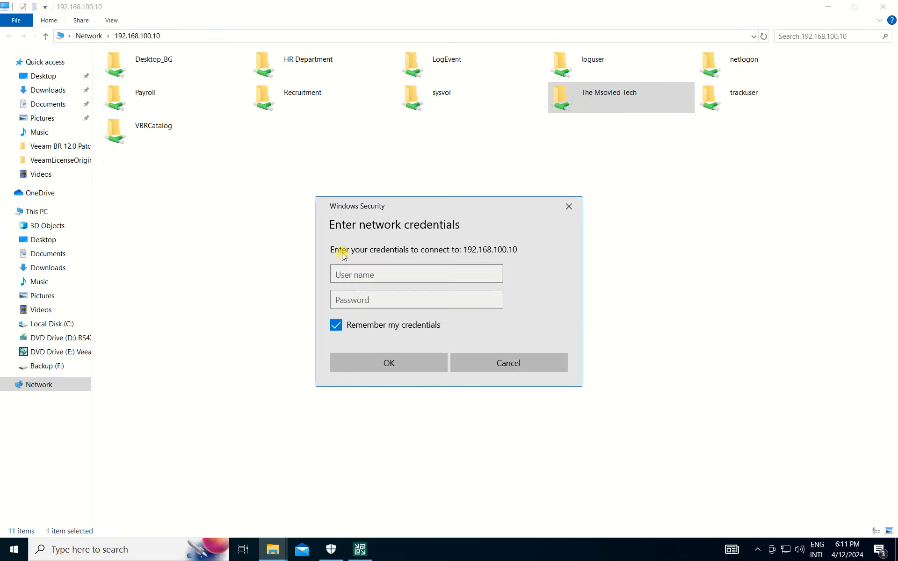
click(380, 274)
text(itadministrator)
key(Tab)
text(**********)
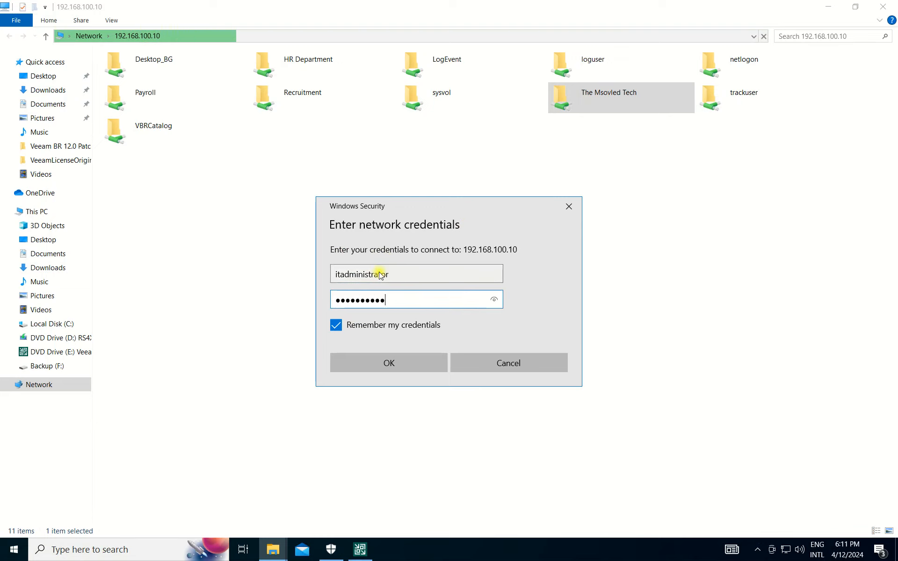
key(Return)
- Look into the Public folder, then delete the HR Department, IT Deparment and Public folders from The Msovled Tech share and refresh the listing
double_click(146, 112)
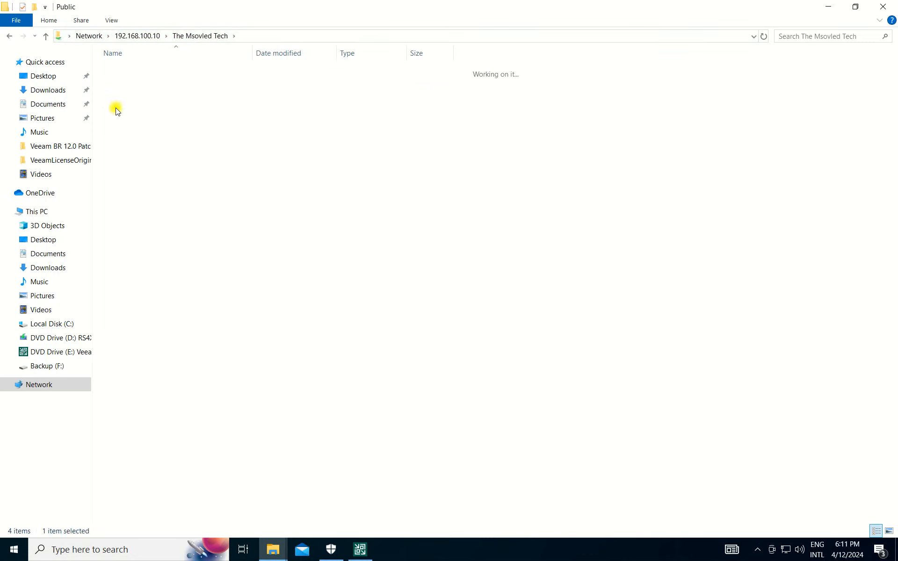
key(alt+Left)
drag(145, 133, 155, 83)
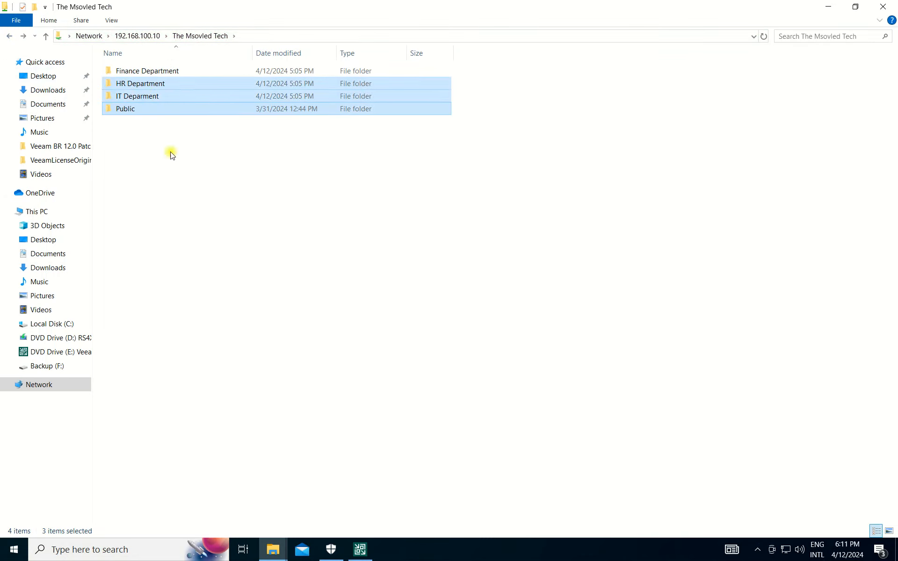
right_click(162, 102)
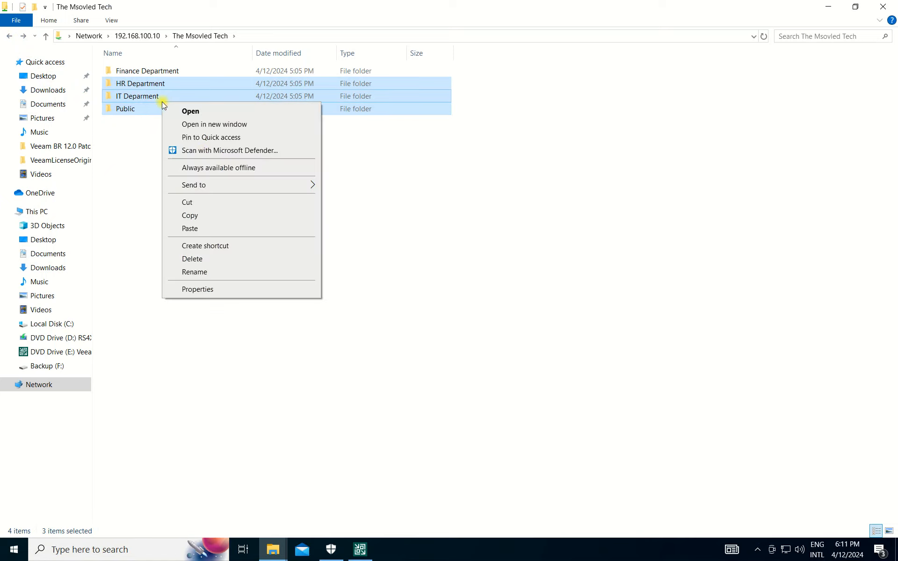
click(204, 258)
click(493, 285)
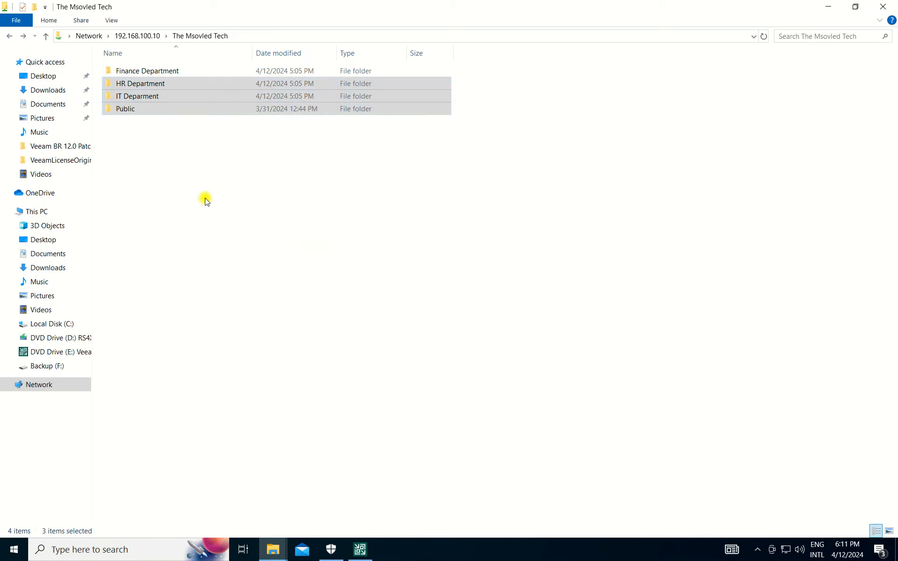
right_click(200, 160)
click(232, 203)
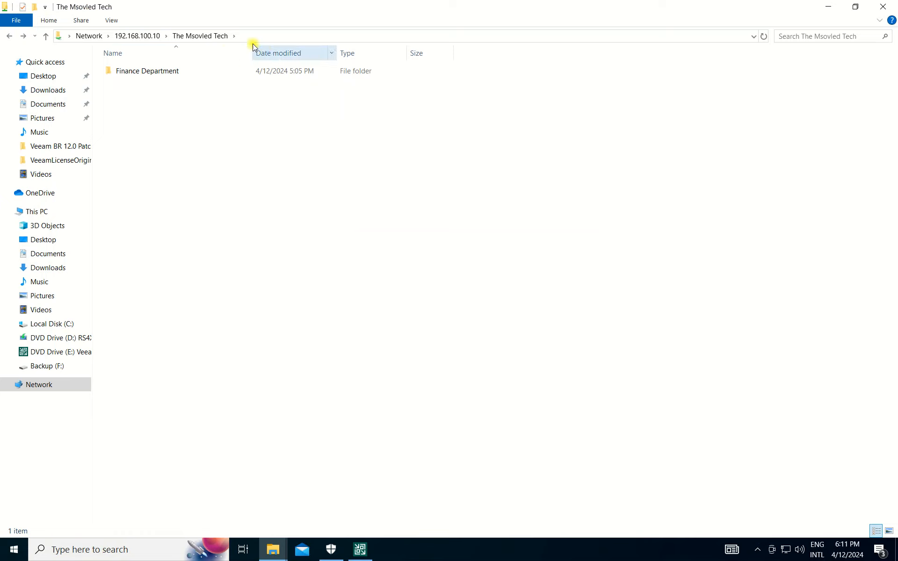
- Map The Msovled Tech share on 192.168.100.10 as network drive Z:
click(156, 35)
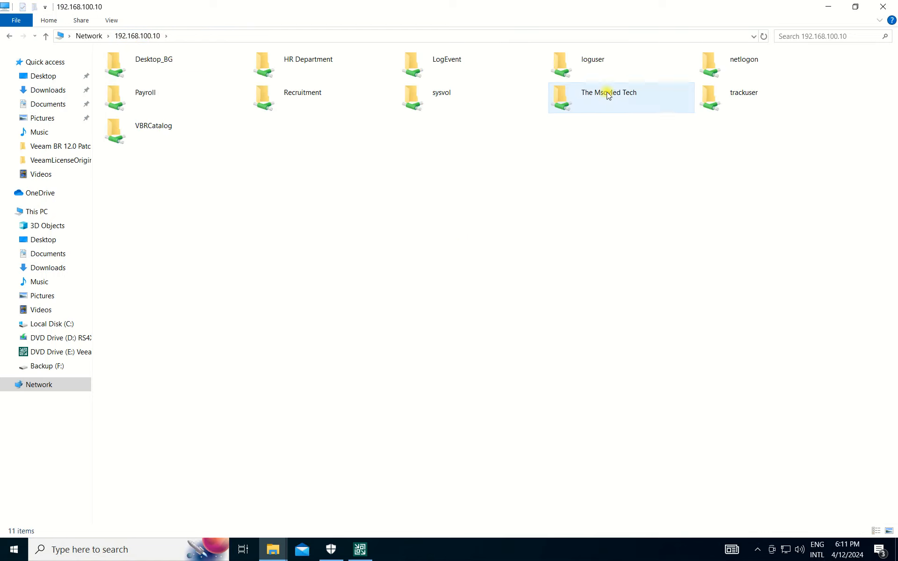
double_click(608, 94)
click(10, 36)
right_click(606, 93)
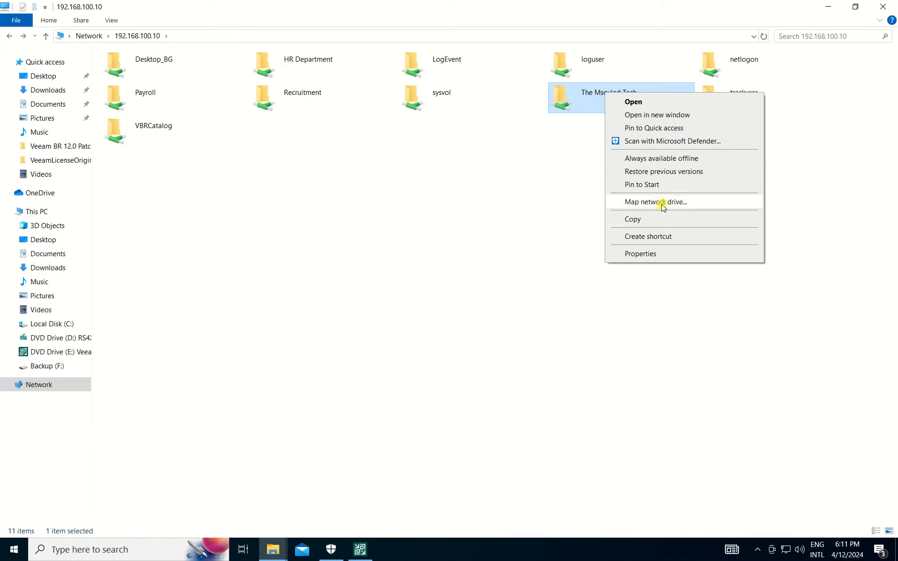
click(660, 203)
click(552, 411)
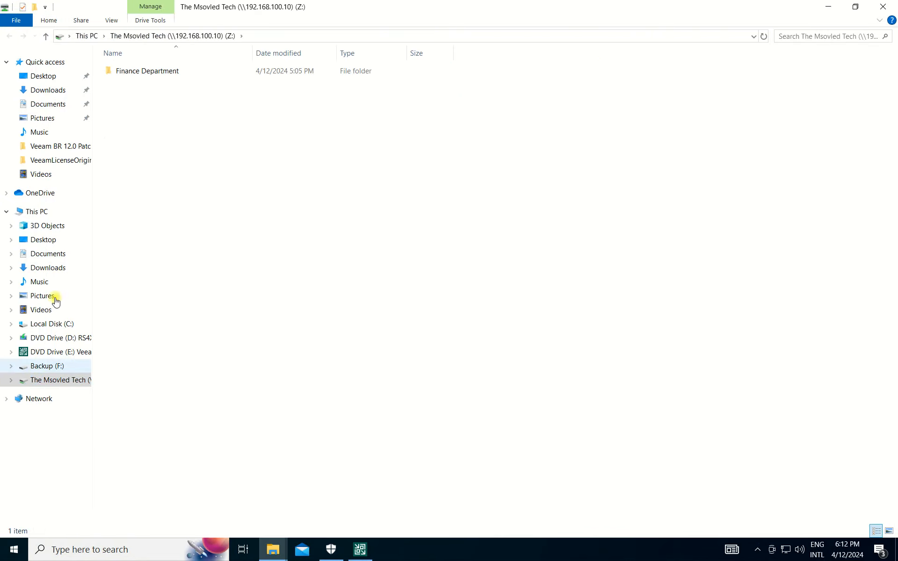
- Open the mapped Z: drive from This PC, check the Finance Department folder, and refresh the drive's contents
click(37, 212)
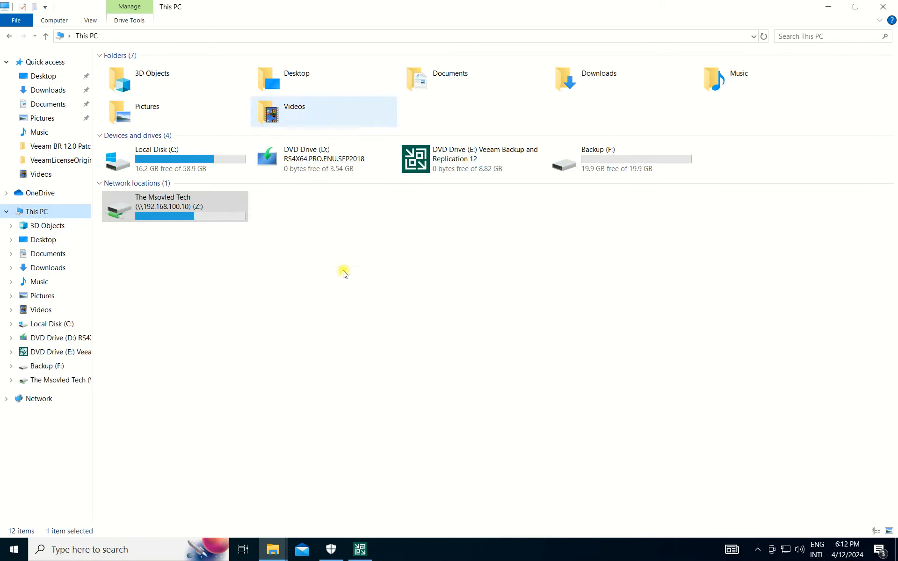
double_click(198, 205)
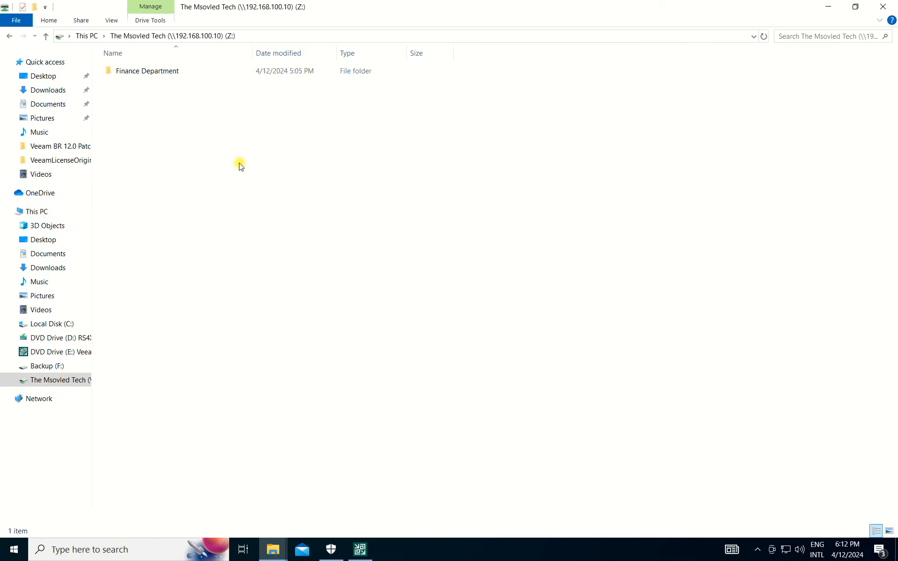
double_click(133, 73)
key(alt+Left)
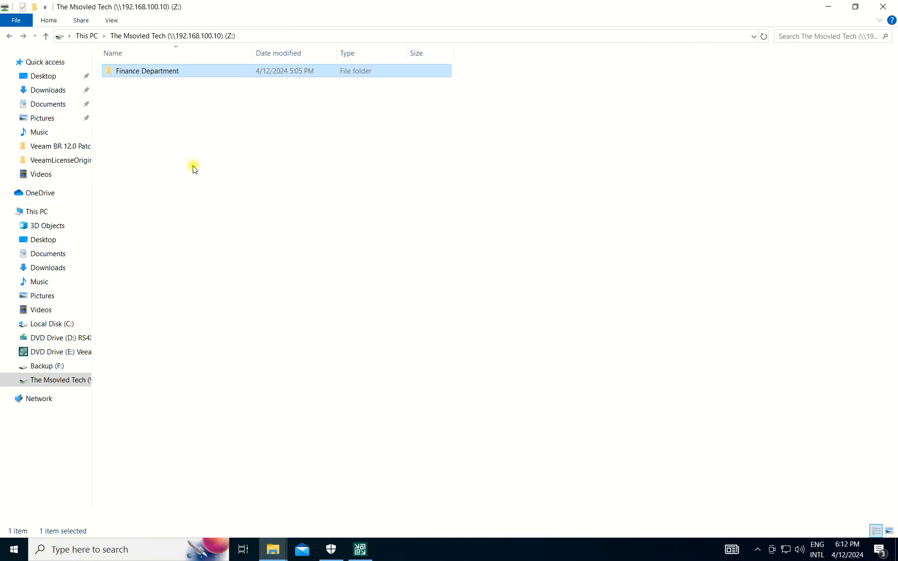
right_click(214, 139)
click(561, 181)
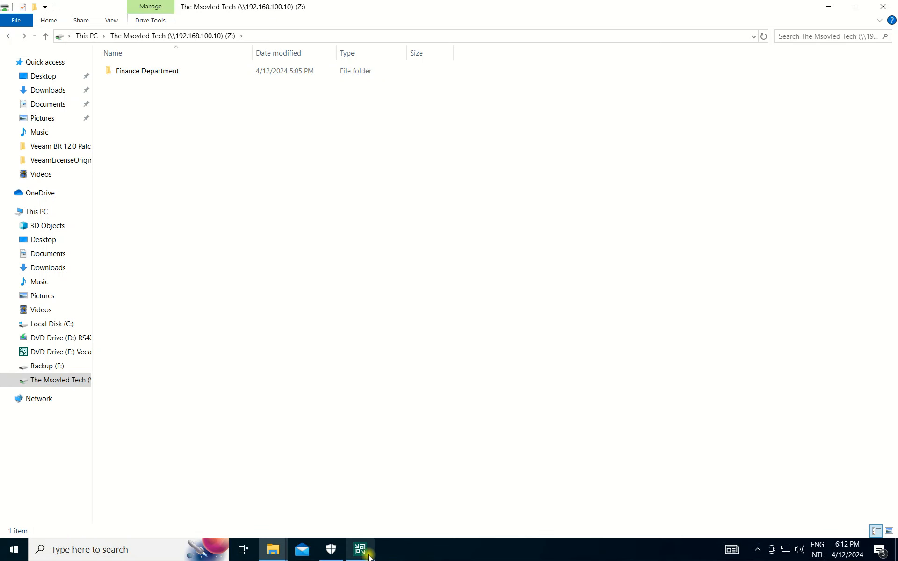
- Switch back to Veeam Backup and Replication and look over the Jobs and Backup lists in the Home view
click(369, 557)
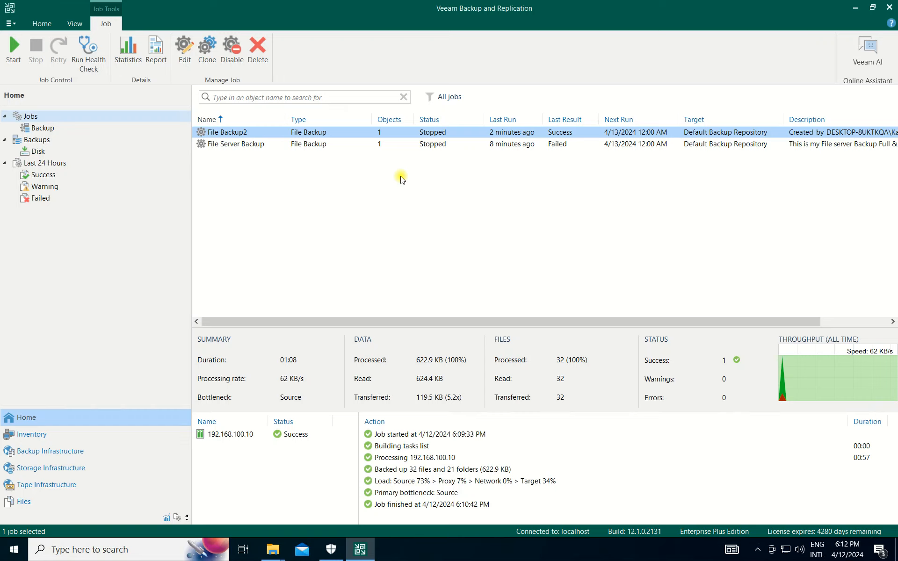
mouse_move(438, 3)
click(138, 259)
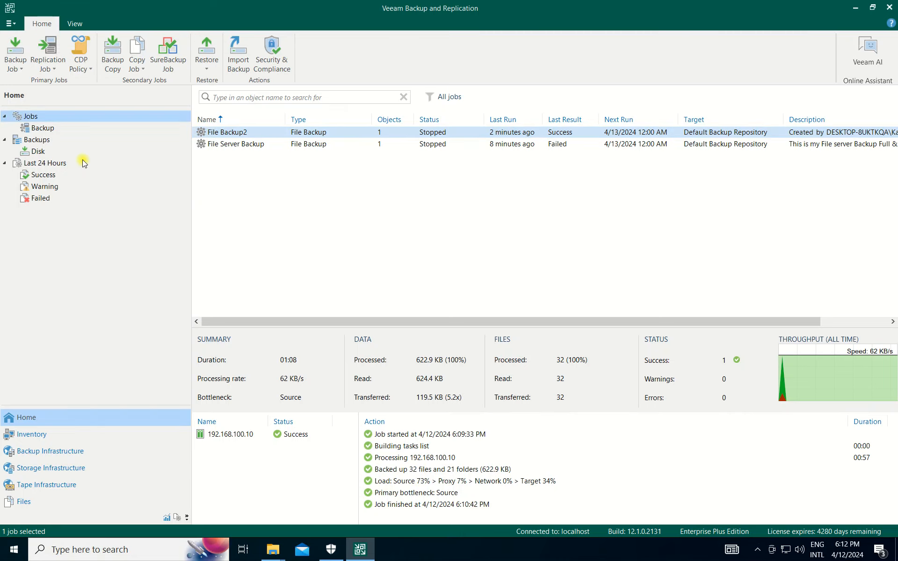
click(39, 130)
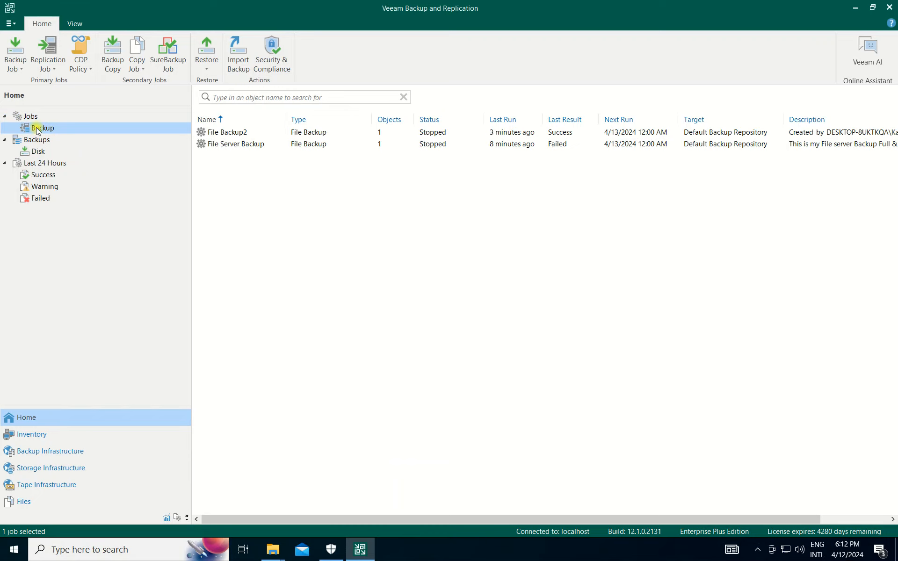
click(31, 117)
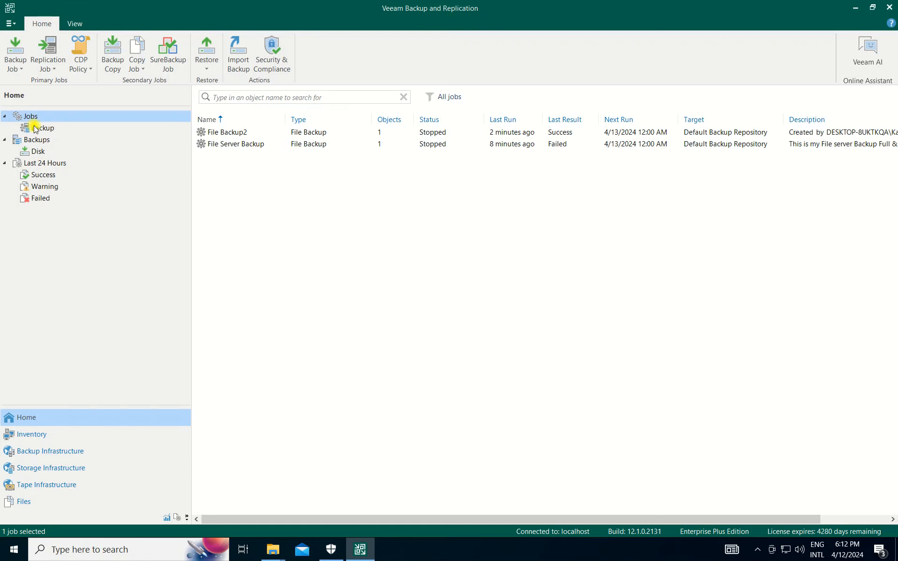
click(43, 134)
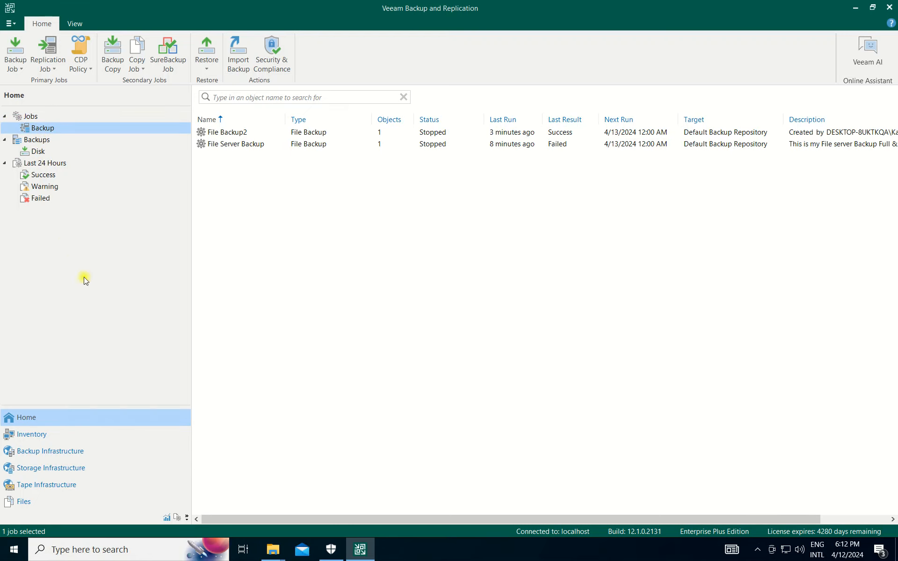
click(75, 23)
click(41, 23)
click(33, 426)
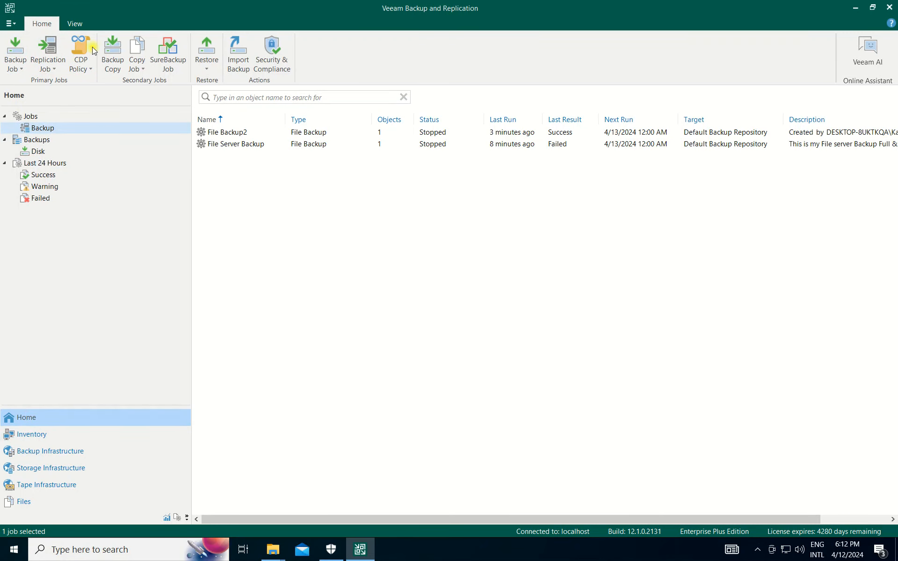
- Start a file share restore from backup using the Rollback to a point in time option
click(206, 57)
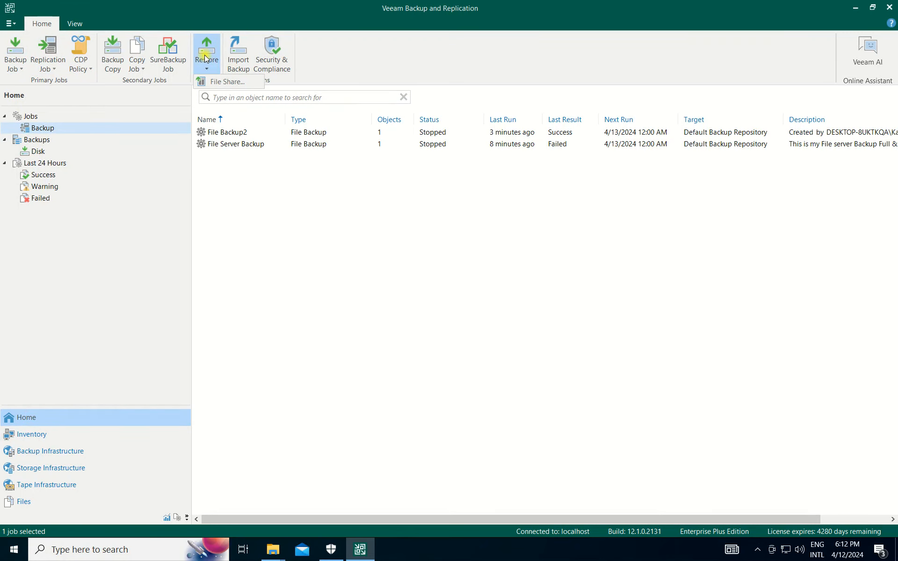
click(232, 83)
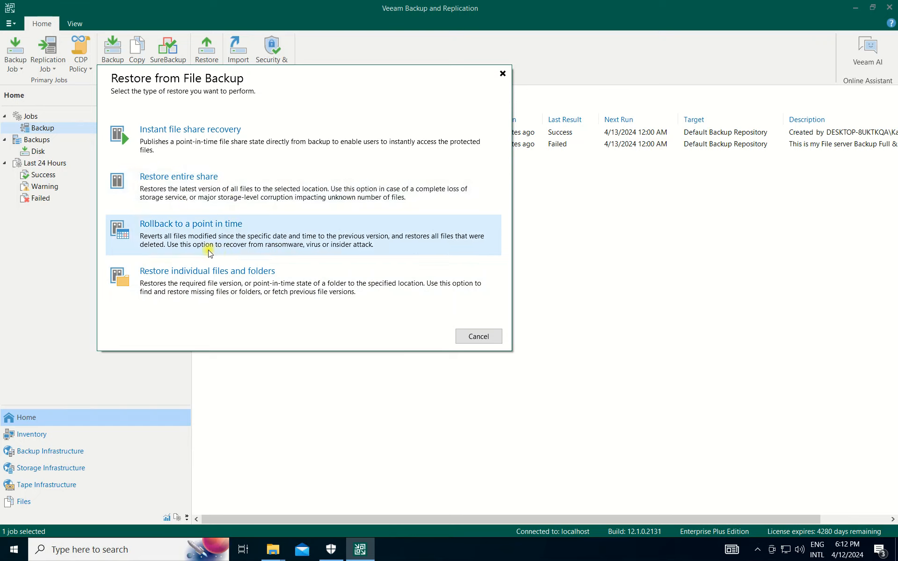
click(242, 230)
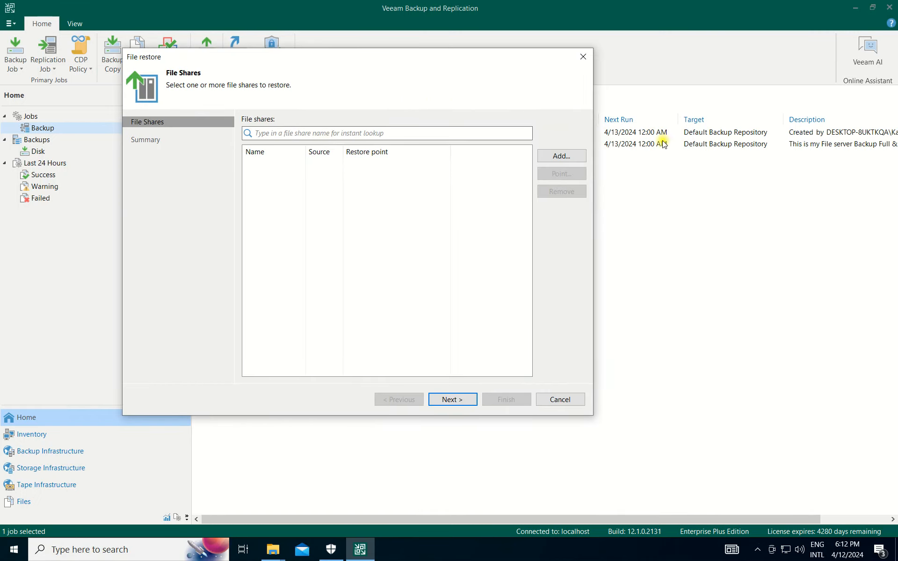
- Add the 192.168.100.10 object from the File Backup2 job to the list of file shares to restore
click(563, 157)
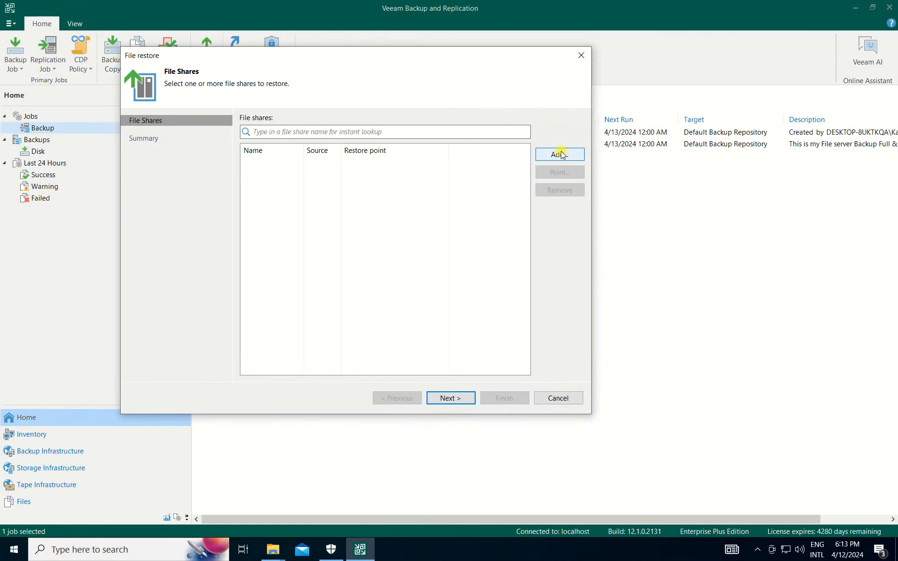
click(279, 128)
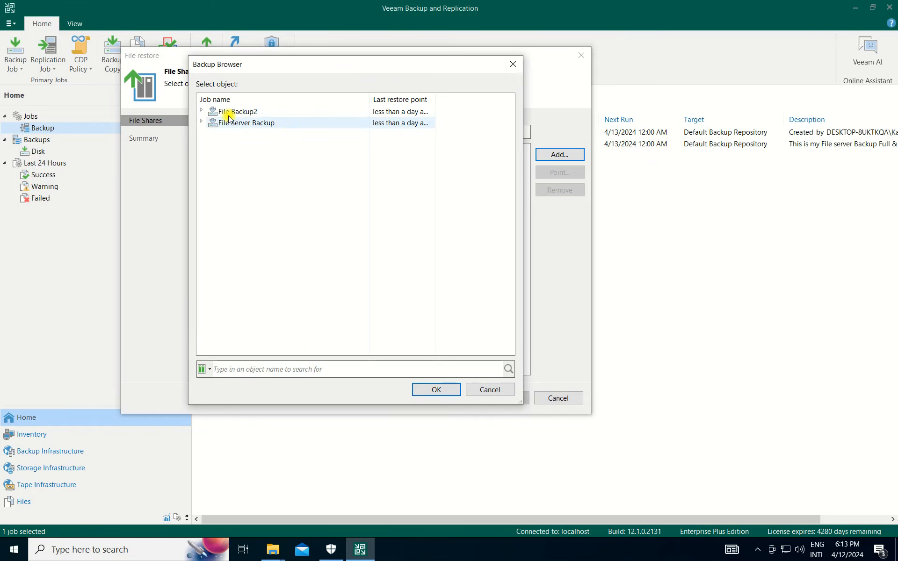
click(208, 113)
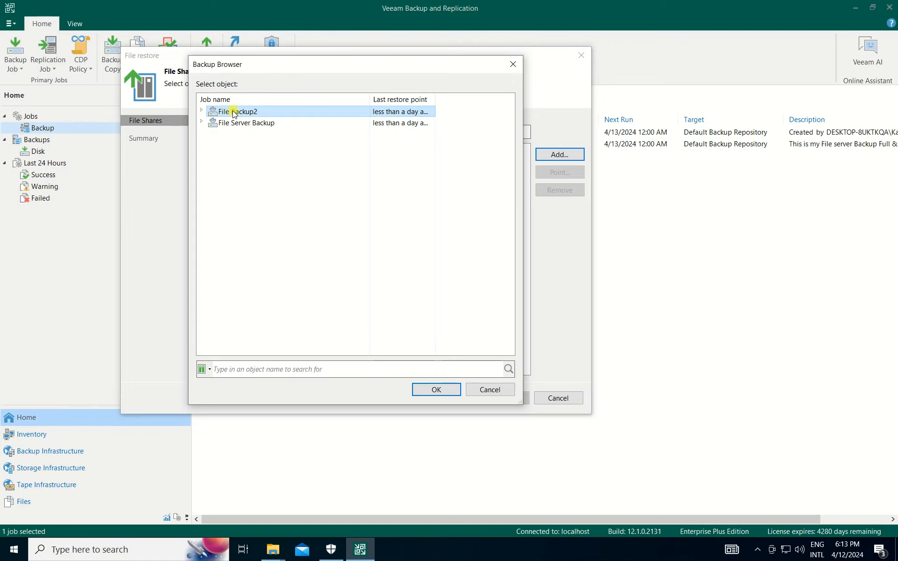
click(202, 112)
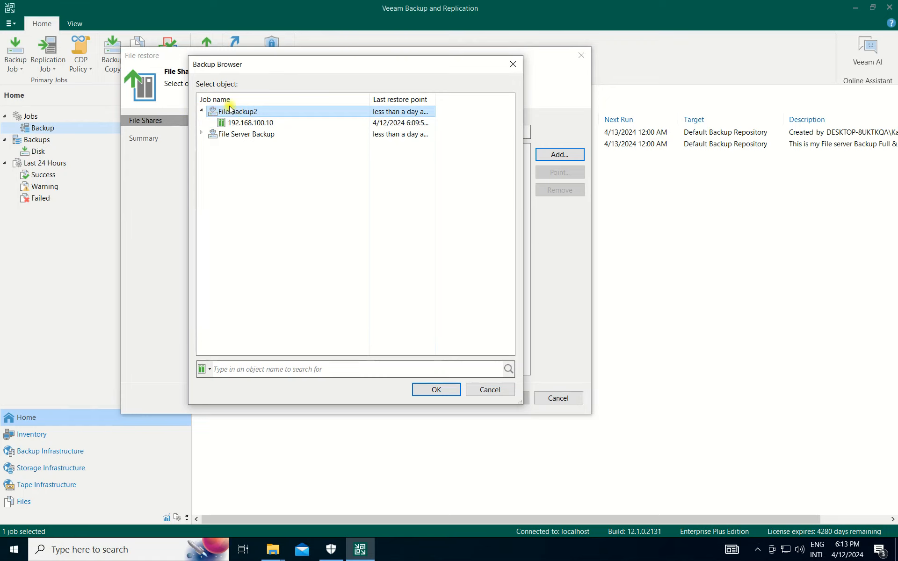
double_click(229, 112)
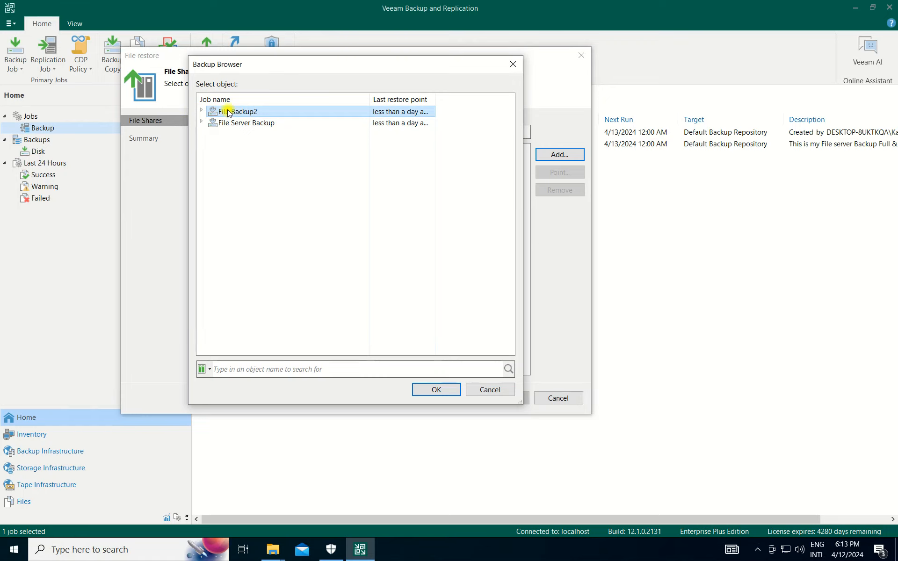
click(202, 111)
click(218, 123)
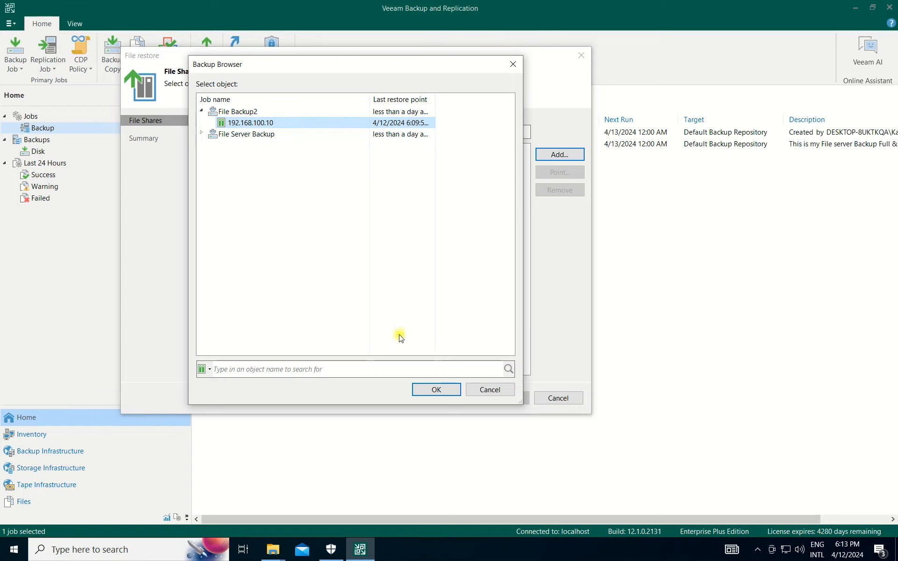
click(438, 389)
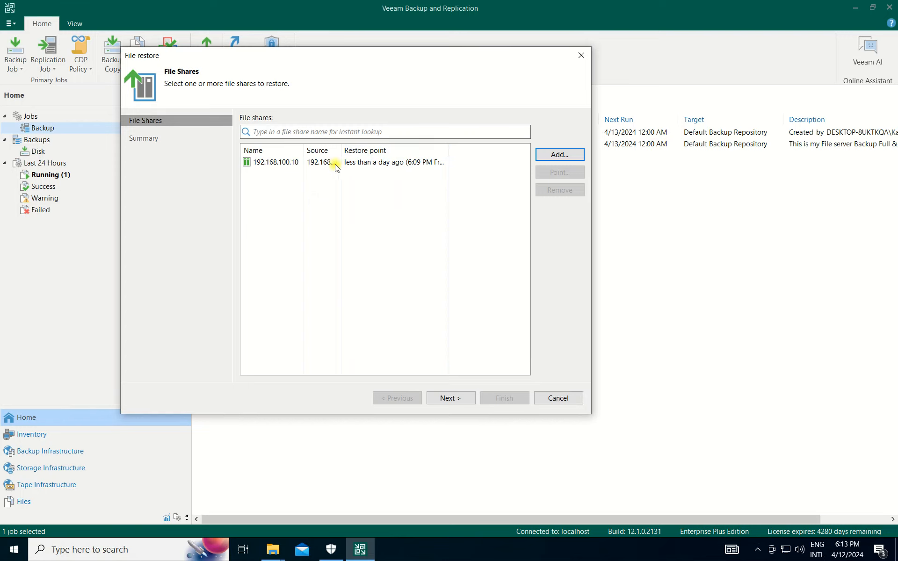
- Inspect the restore point of 192.168.100.10, browsing the folders under E: and The Msovled Tech, and leave the restore point selection unchanged
click(332, 161)
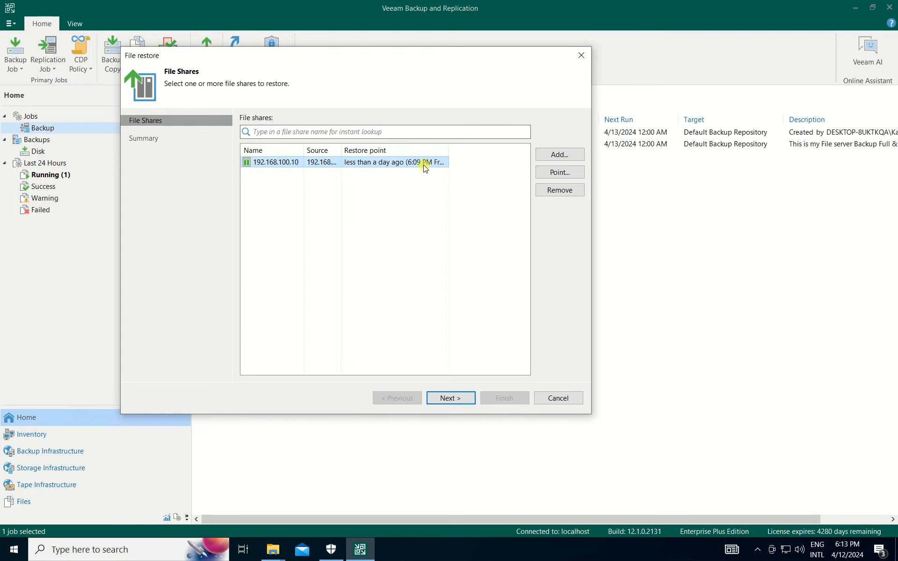
click(561, 173)
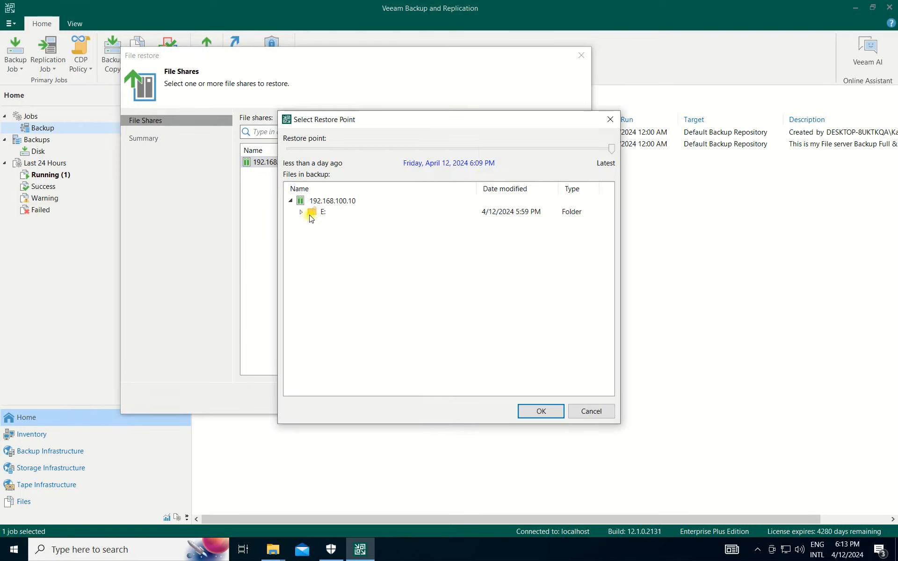
click(298, 214)
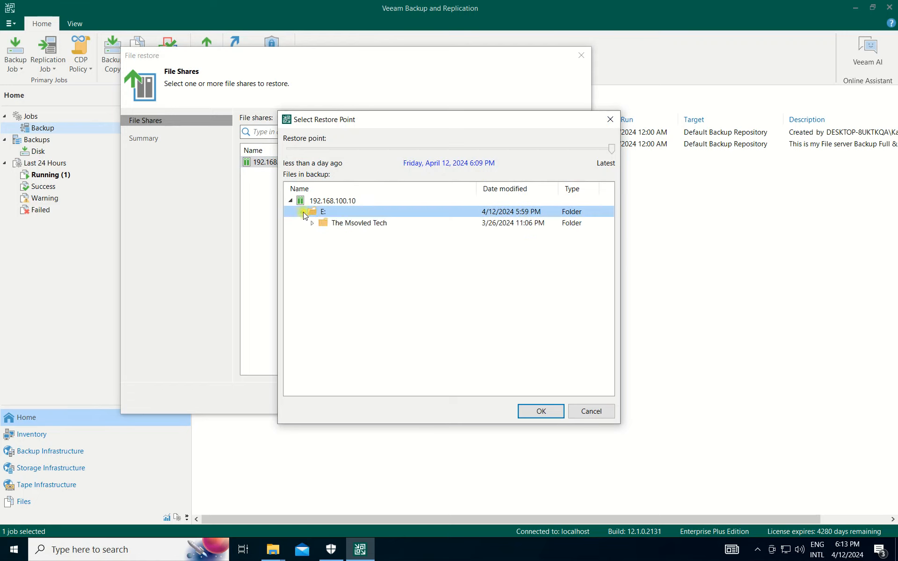
click(315, 225)
click(316, 225)
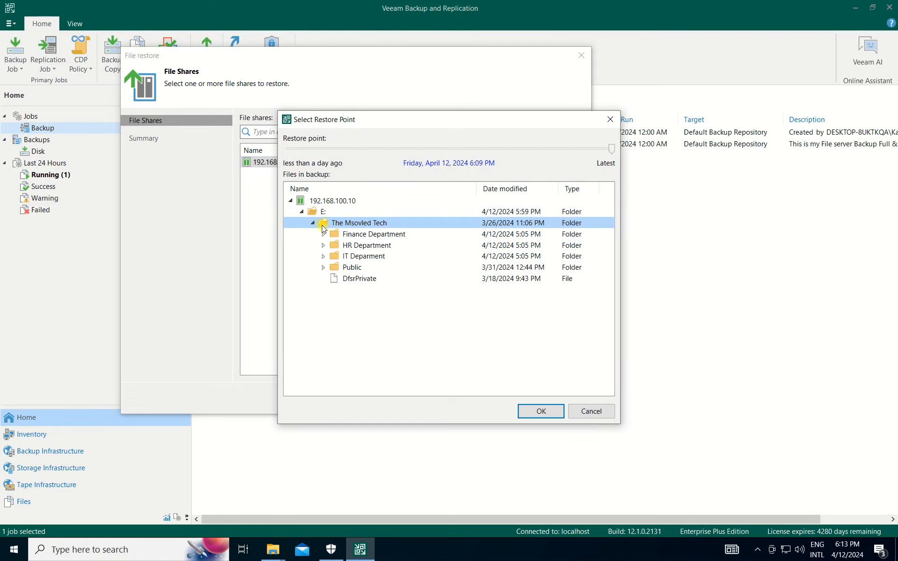
click(354, 256)
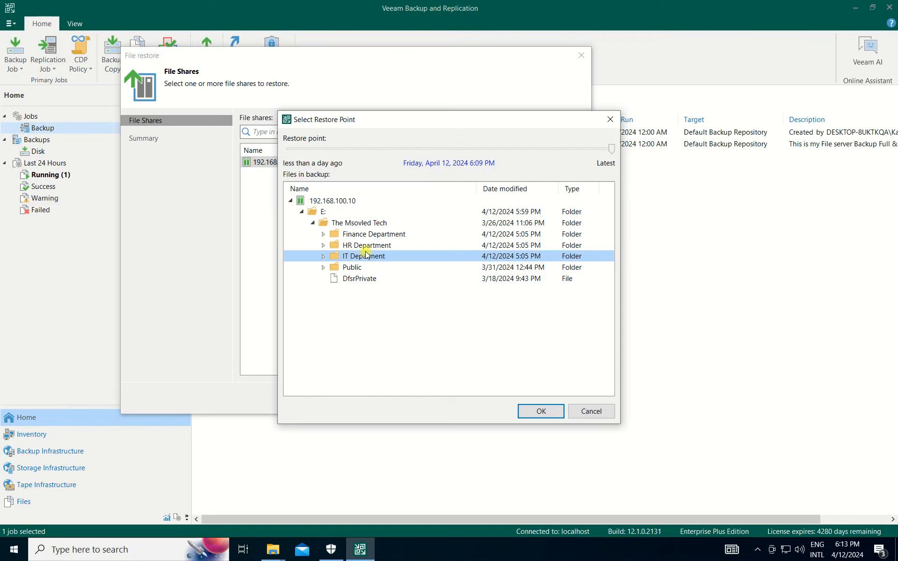
click(352, 269)
click(364, 247)
click(349, 270)
click(361, 225)
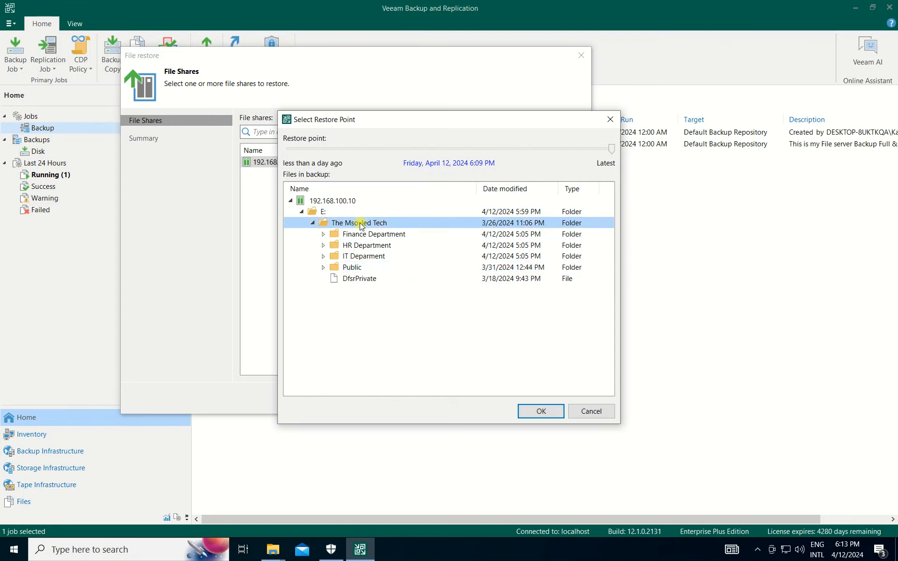
click(589, 412)
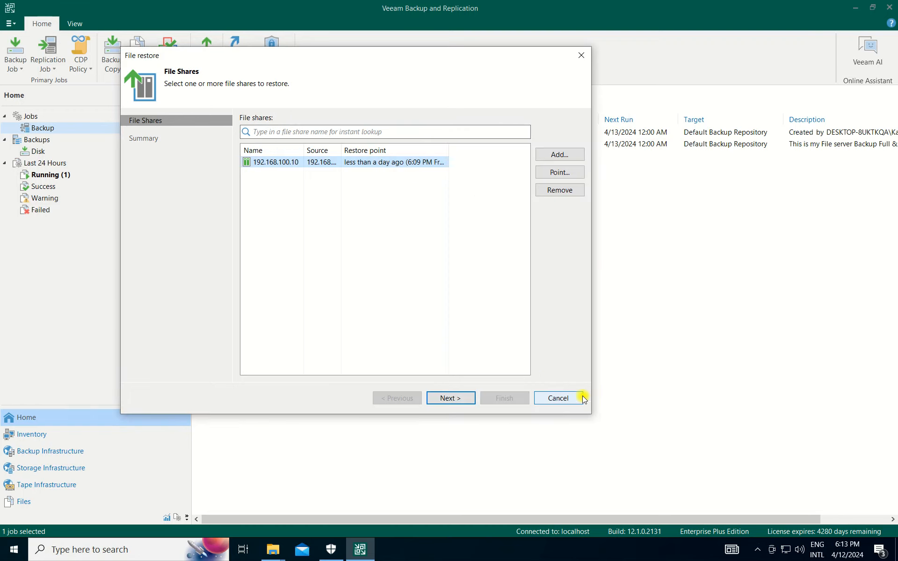
click(386, 200)
click(348, 162)
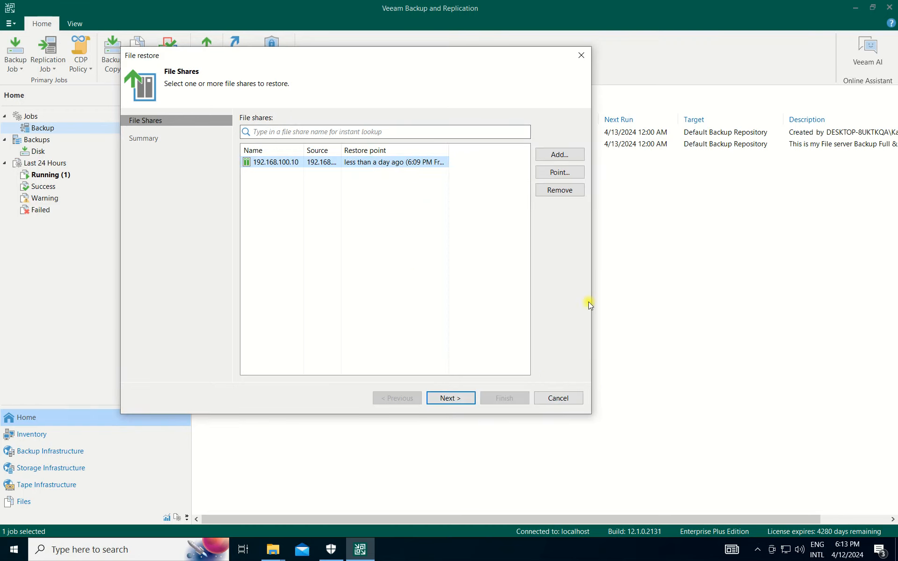
- Review the restore summary, run the rollback of 192.168.100.10, and close the restore session window when the job ends
click(458, 400)
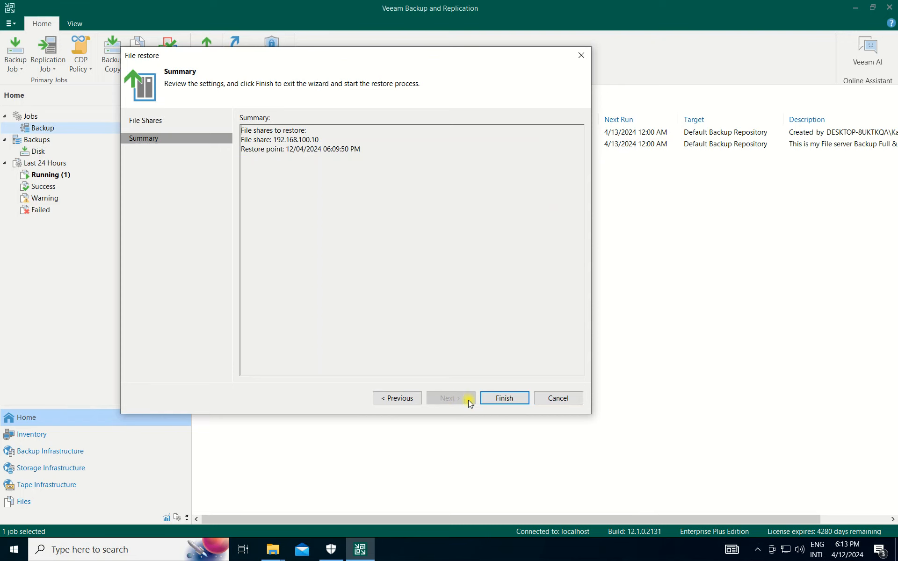
click(505, 399)
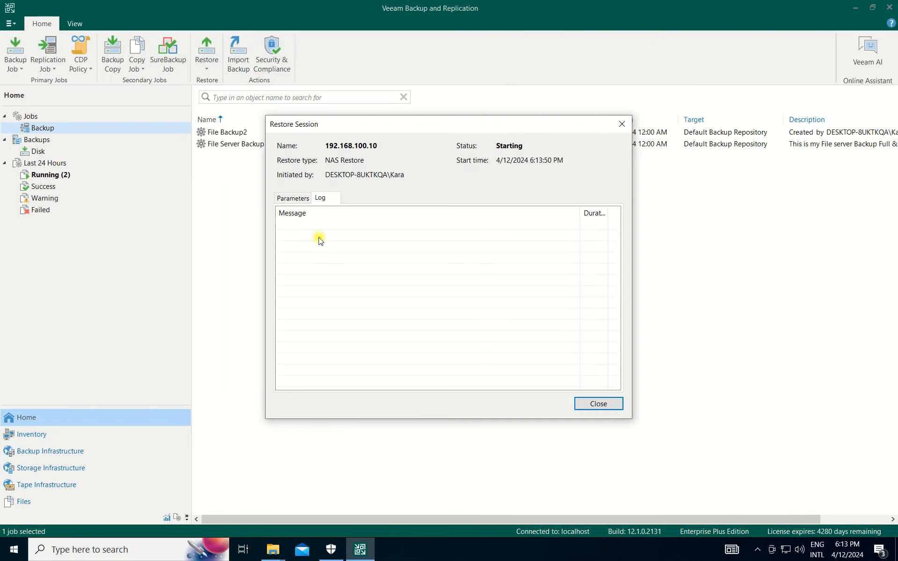
drag(466, 117, 305, 106)
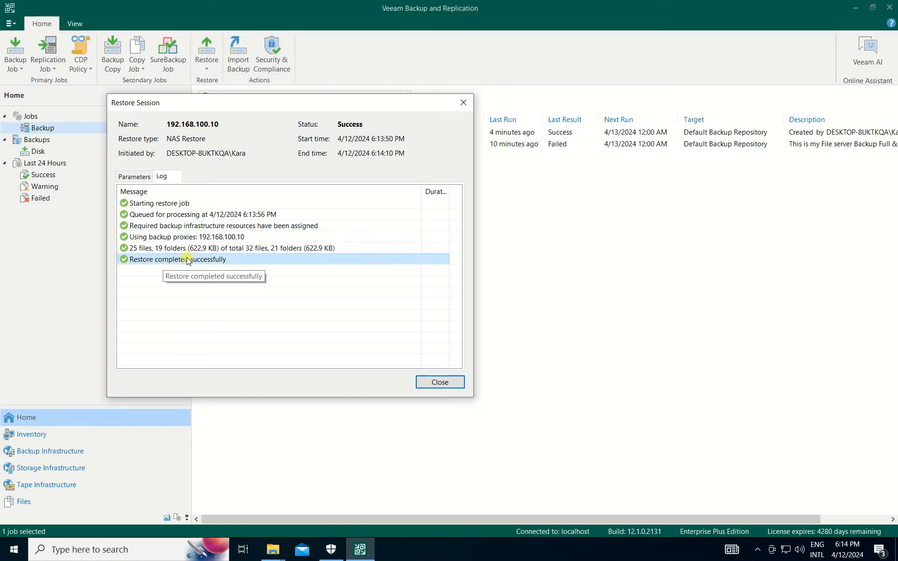
click(442, 385)
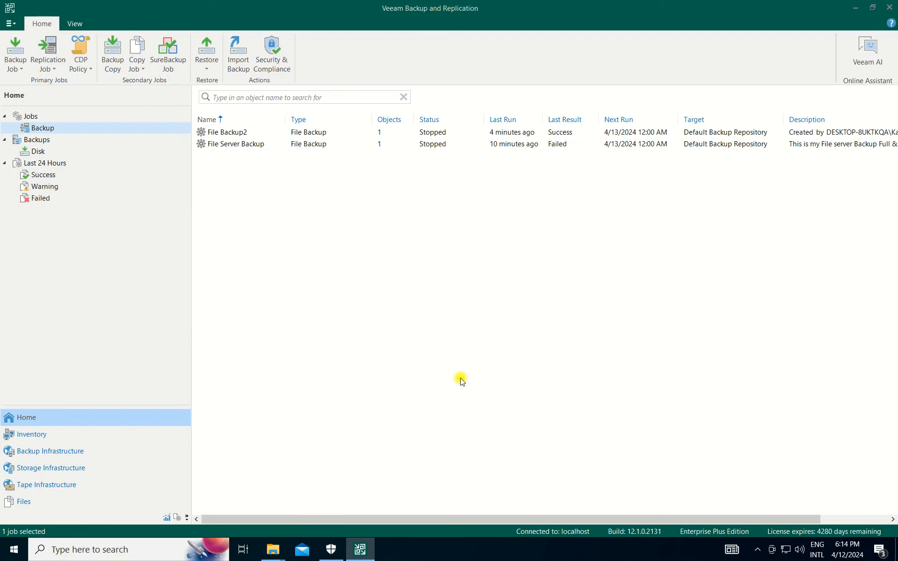
- Switch to File Explorer and check the mapped Z: drive for the recovered folders, looking into Public, and return to This PC
click(854, 9)
click(39, 380)
click(36, 216)
click(60, 379)
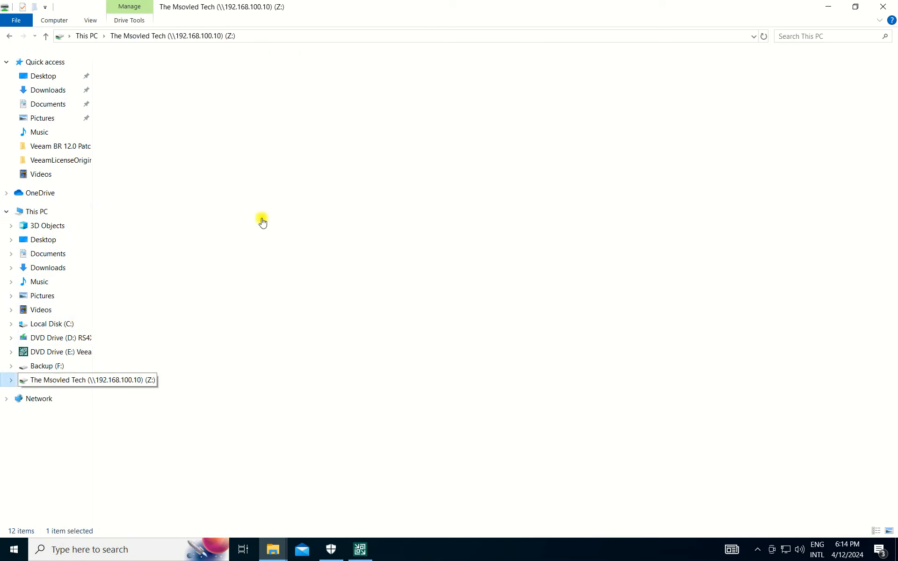
drag(148, 141, 148, 87)
double_click(136, 111)
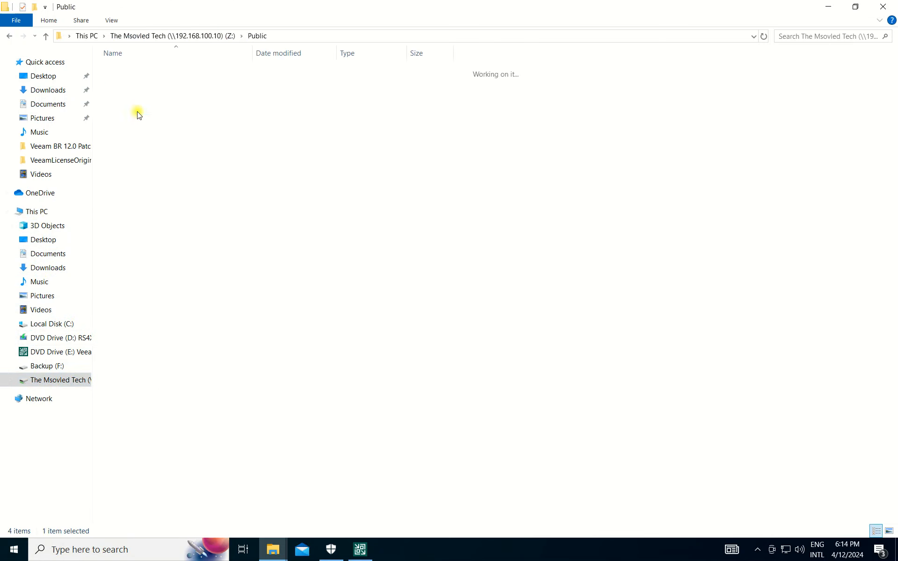
key(alt+Left)
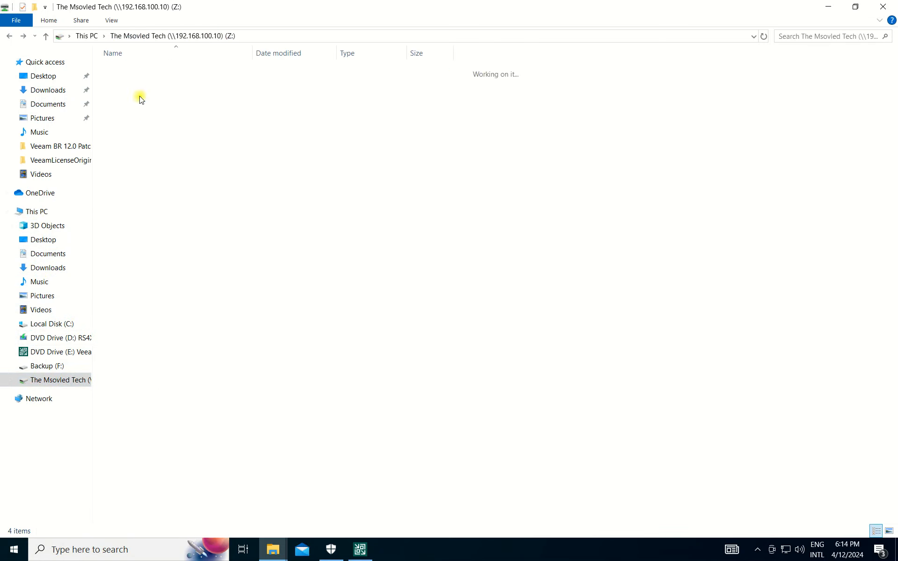
double_click(140, 83)
click(11, 36)
click(12, 35)
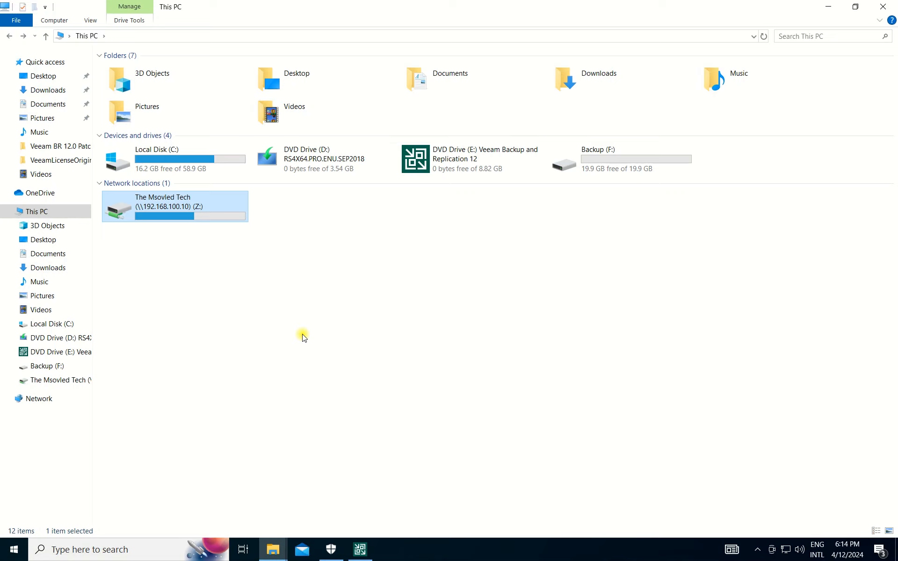
- Examine the Backup folder on Local Disk (C:), looking into File Server Backup and File Backup2, and put the Explorer window away
click(341, 323)
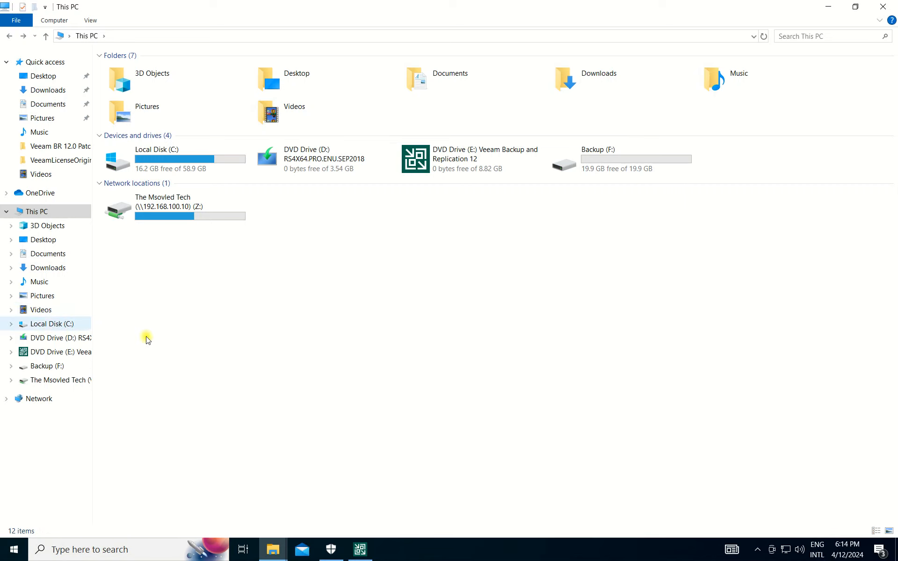
click(48, 325)
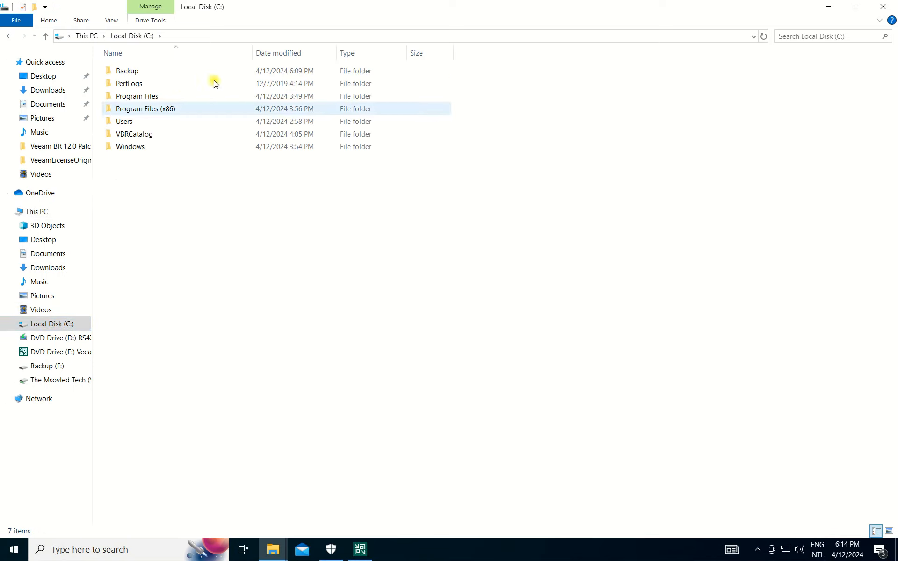
double_click(160, 71)
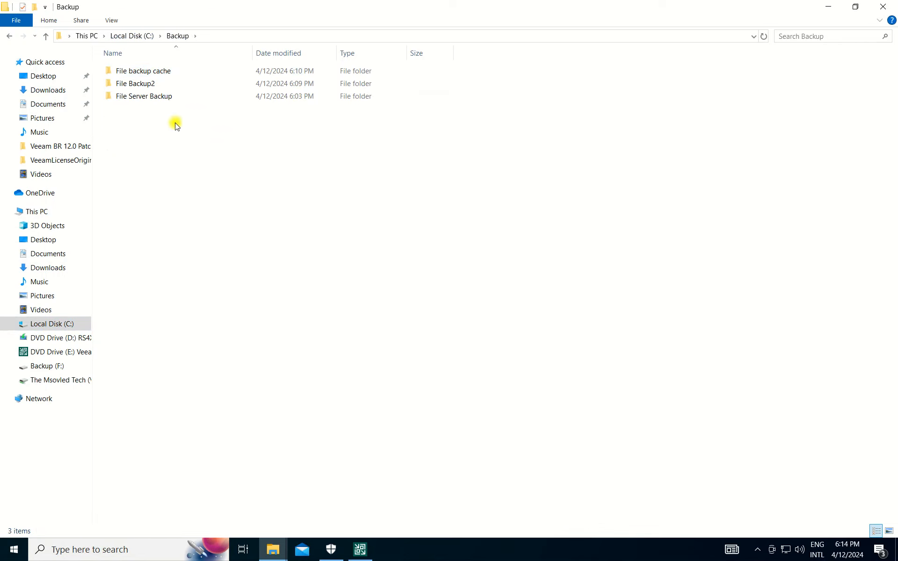
double_click(163, 101)
key(alt+Left)
double_click(155, 85)
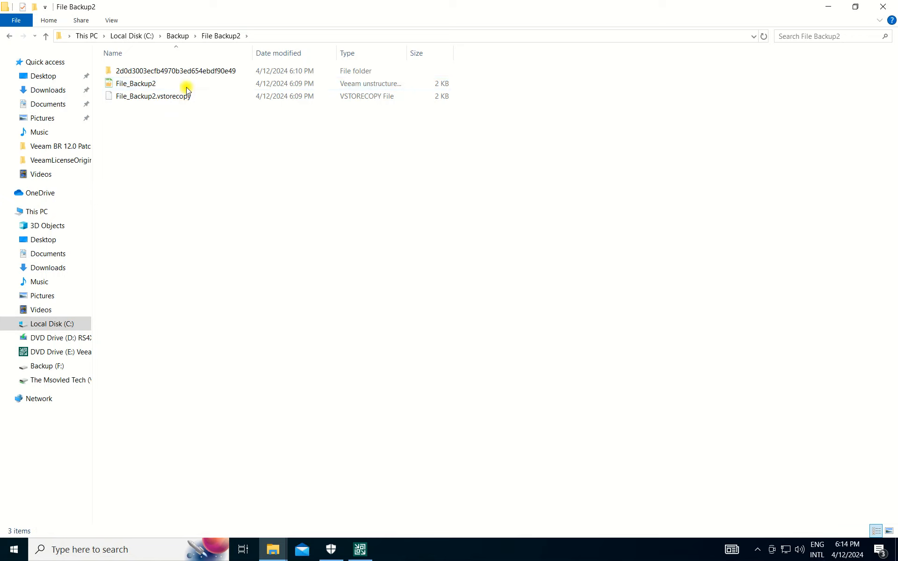
click(169, 84)
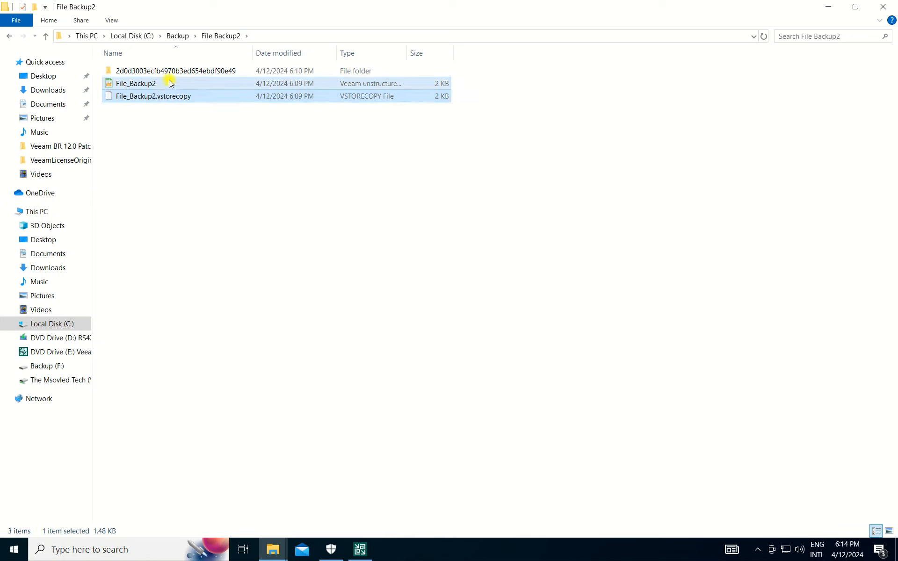
double_click(181, 71)
key(alt+Left)
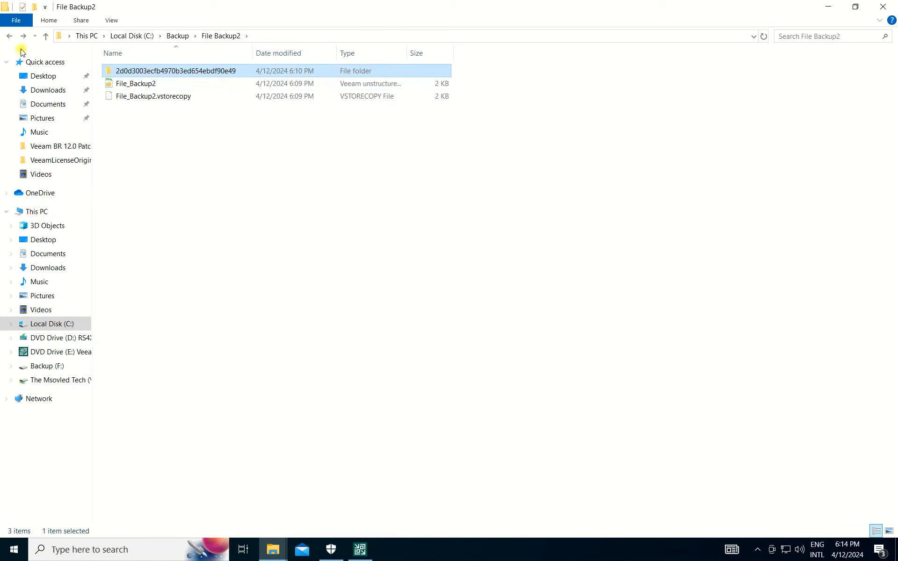
click(9, 36)
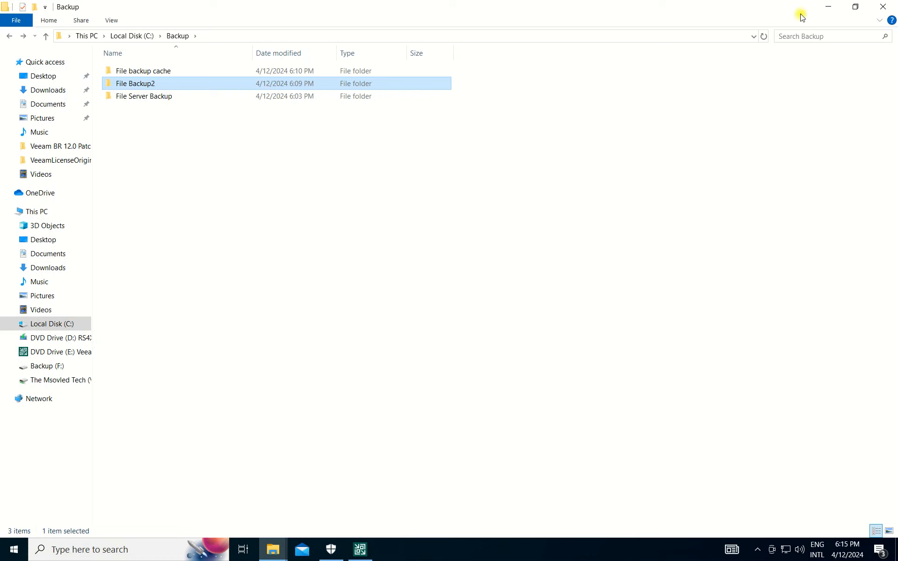
click(828, 7)
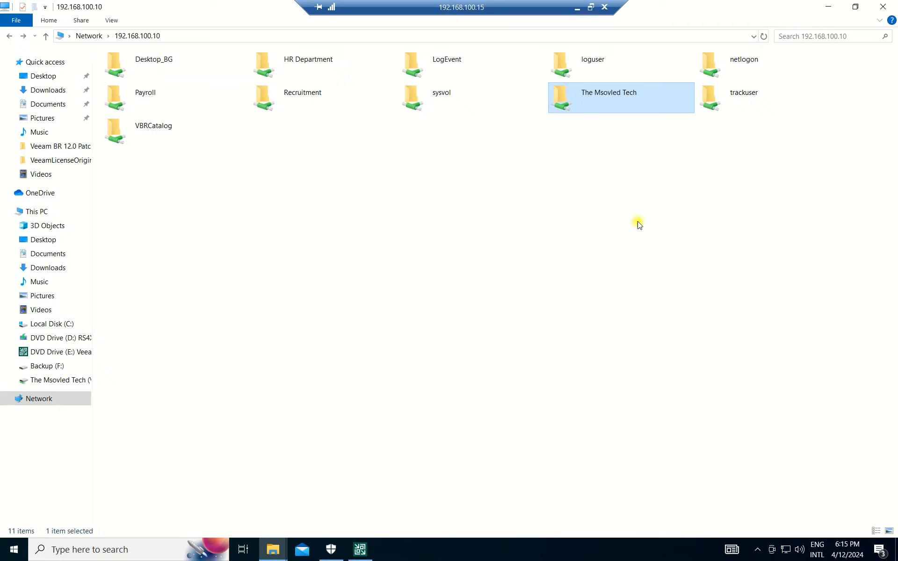